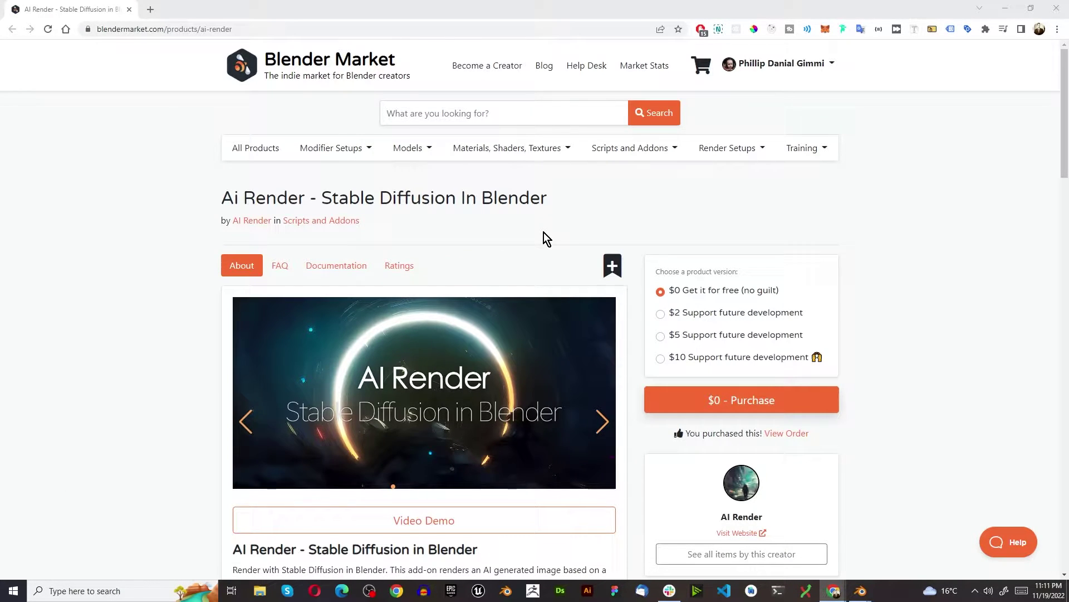
Minimize the Chrome window so the Blender cube scene is visible again.
click(576, 7)
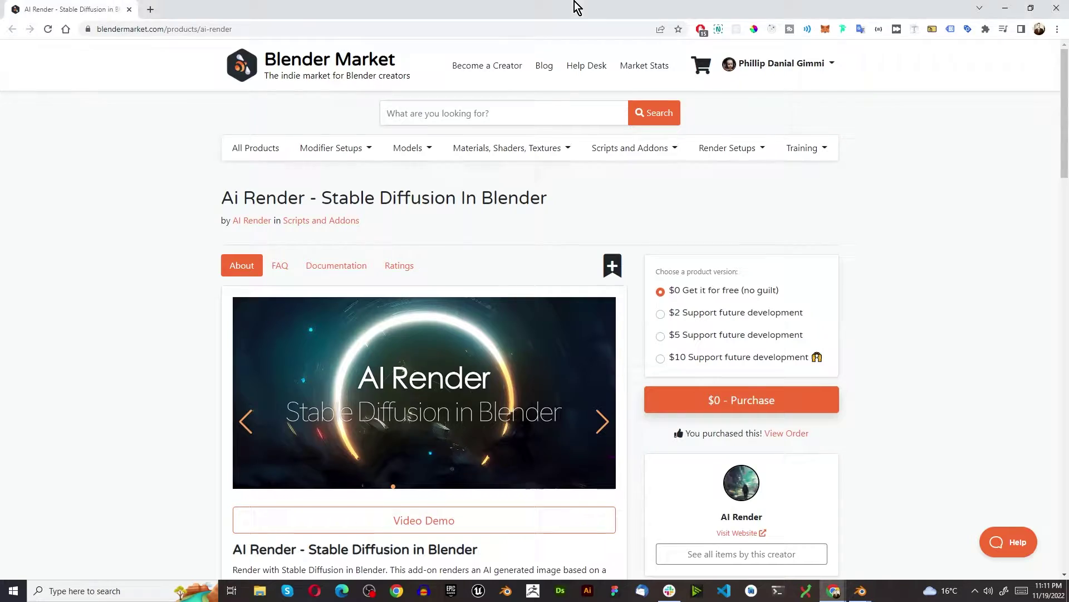
key(super+Down)
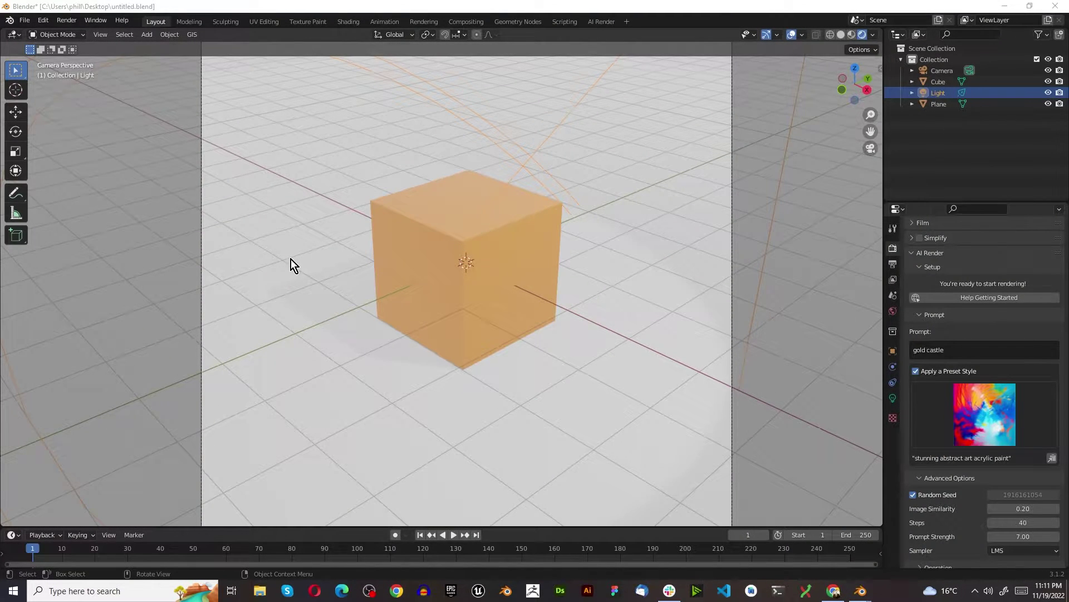
Switch to the AI Render workspace to view the gold castle result and compositing nodes.
scroll(456, 332, down, 2)
scroll(460, 335, up, 2)
scroll(423, 128, down, 2)
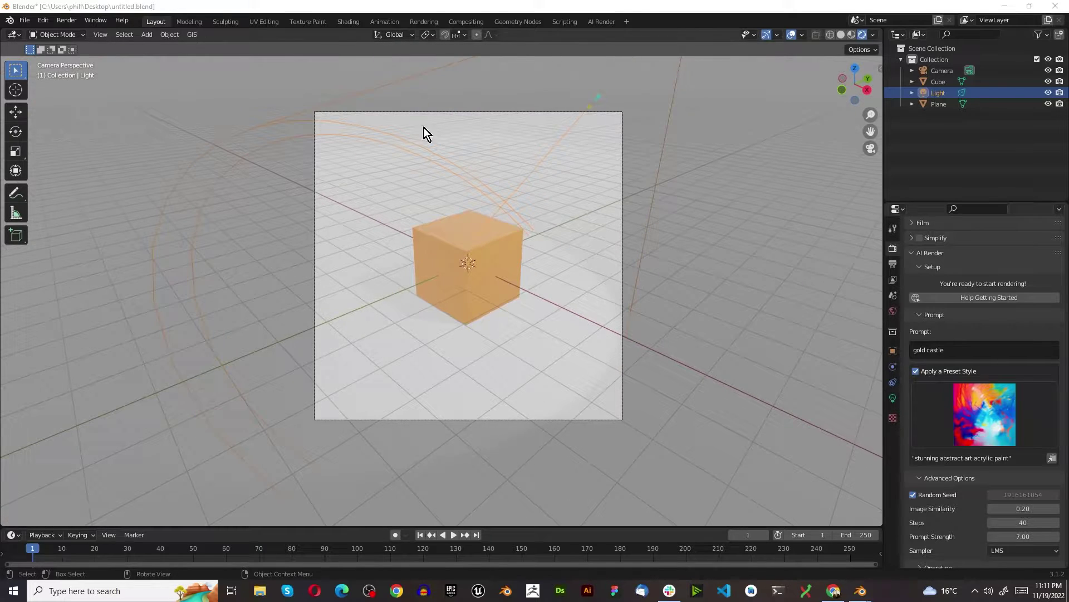
click(600, 22)
scroll(630, 402, up, 2)
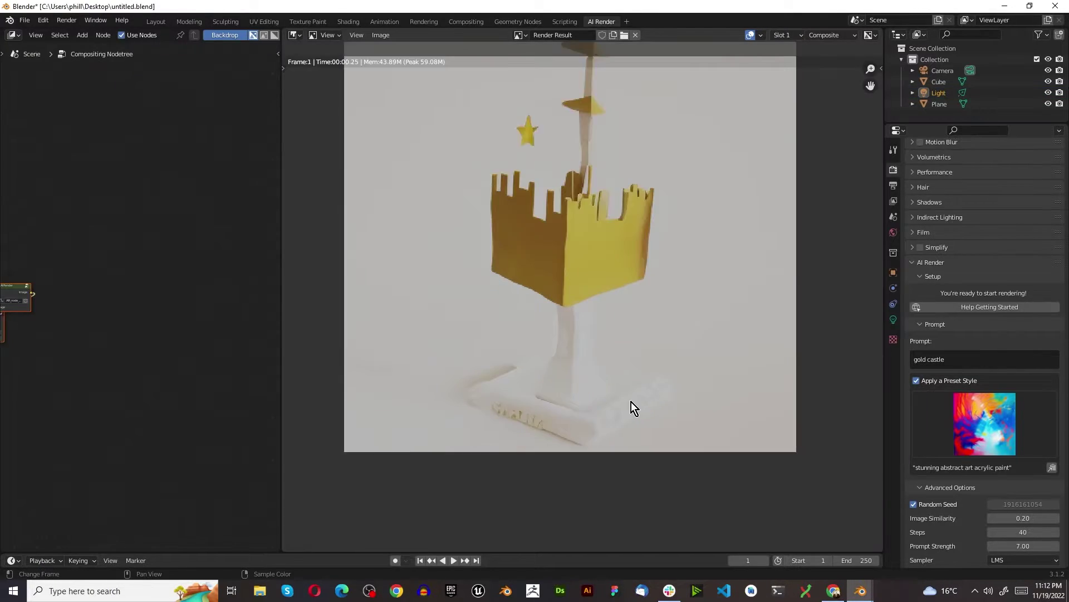
scroll(575, 279, down, 2)
scroll(551, 233, up, 2)
scroll(603, 259, down, 1)
scroll(638, 214, down, 1)
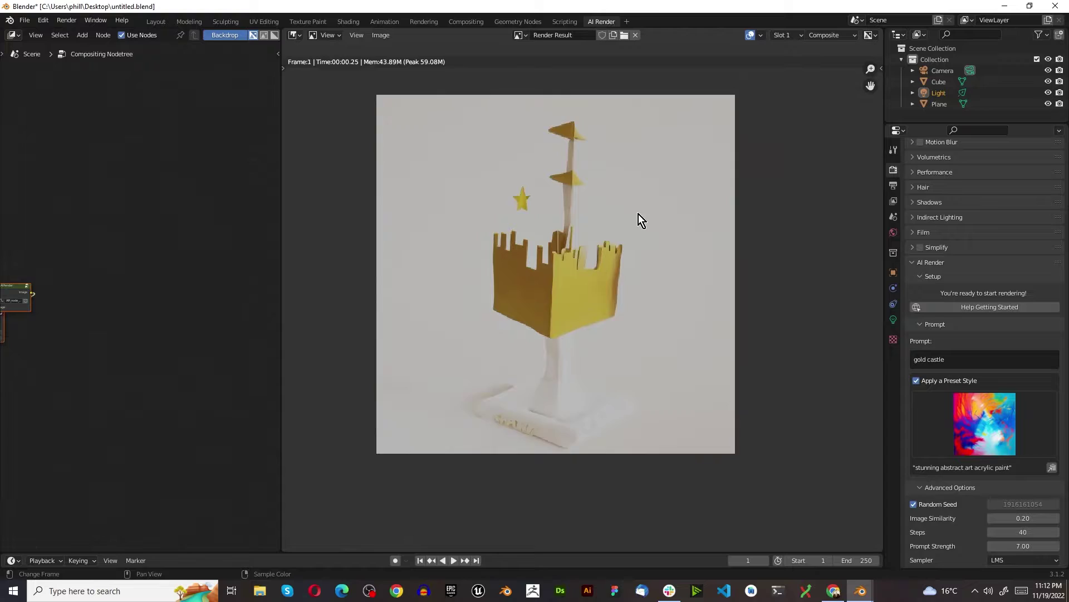
scroll(602, 276, up, 2)
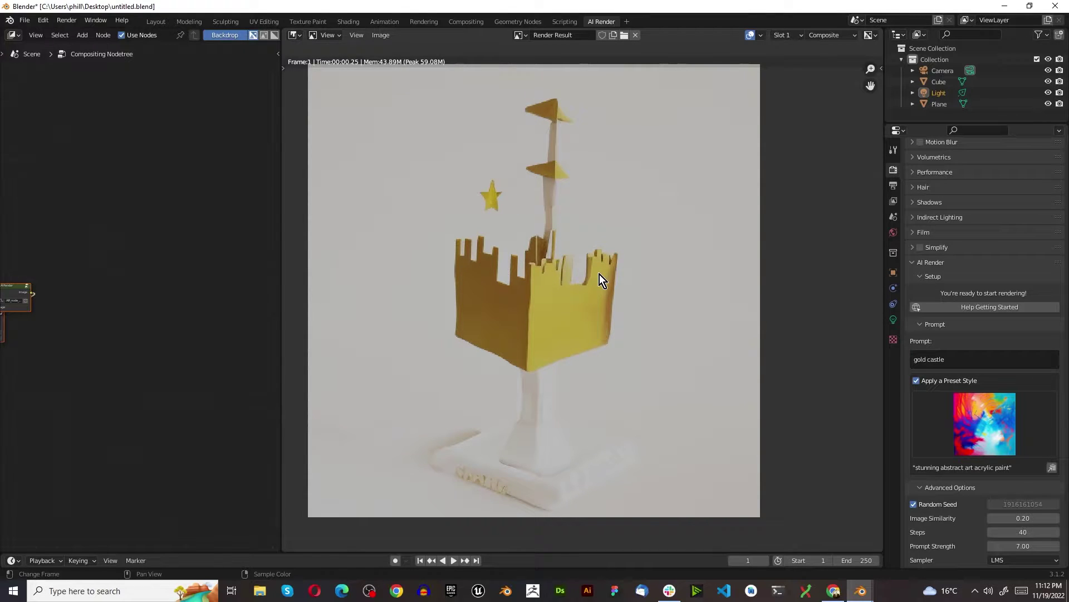
scroll(576, 318, down, 2)
scroll(566, 337, up, 2)
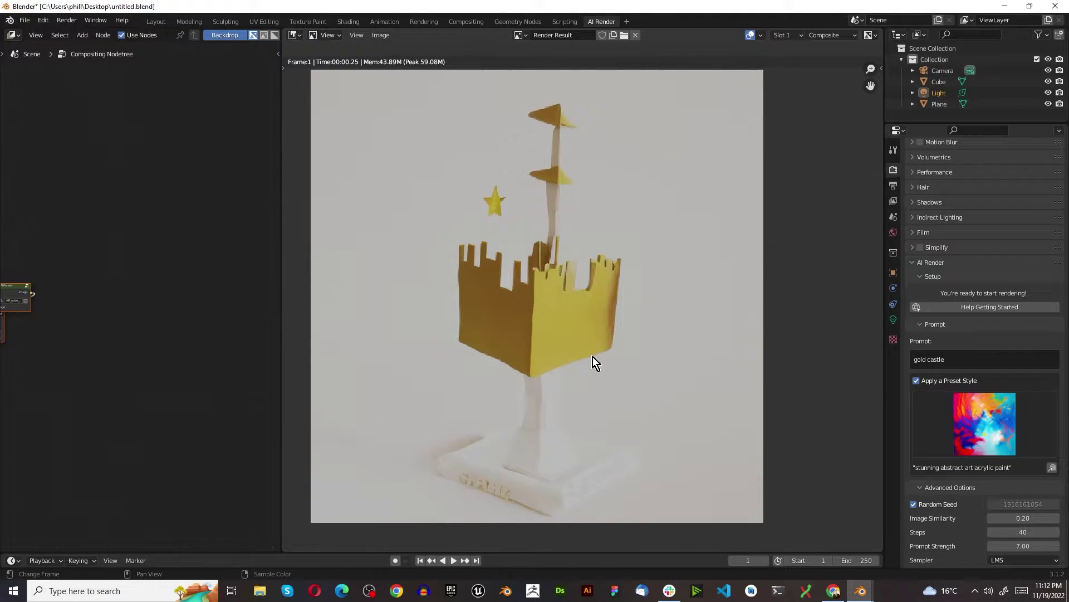
scroll(175, 349, up, 4)
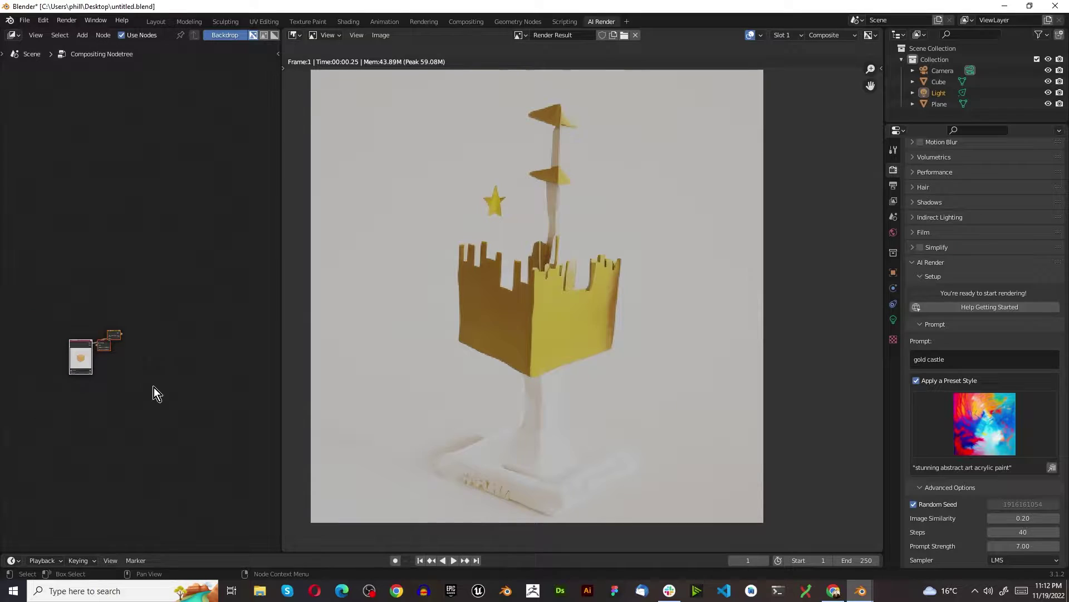
scroll(84, 384, up, 2)
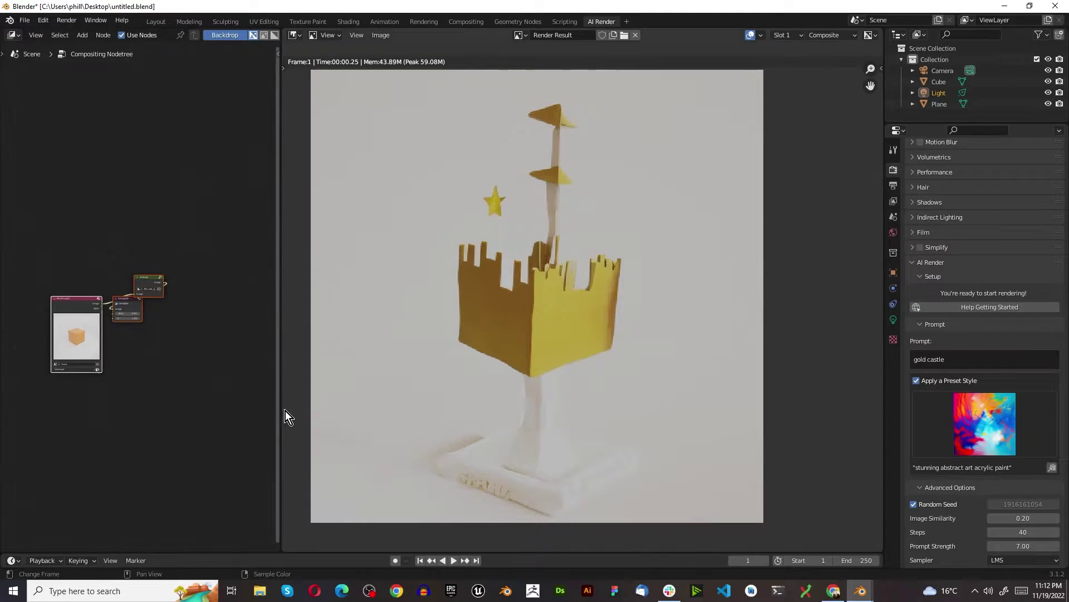
Widen the node editor and place the Composite node beside the AI Render node.
drag(283, 410, 480, 386)
scroll(139, 335, up, 2)
scroll(310, 273, down, 2)
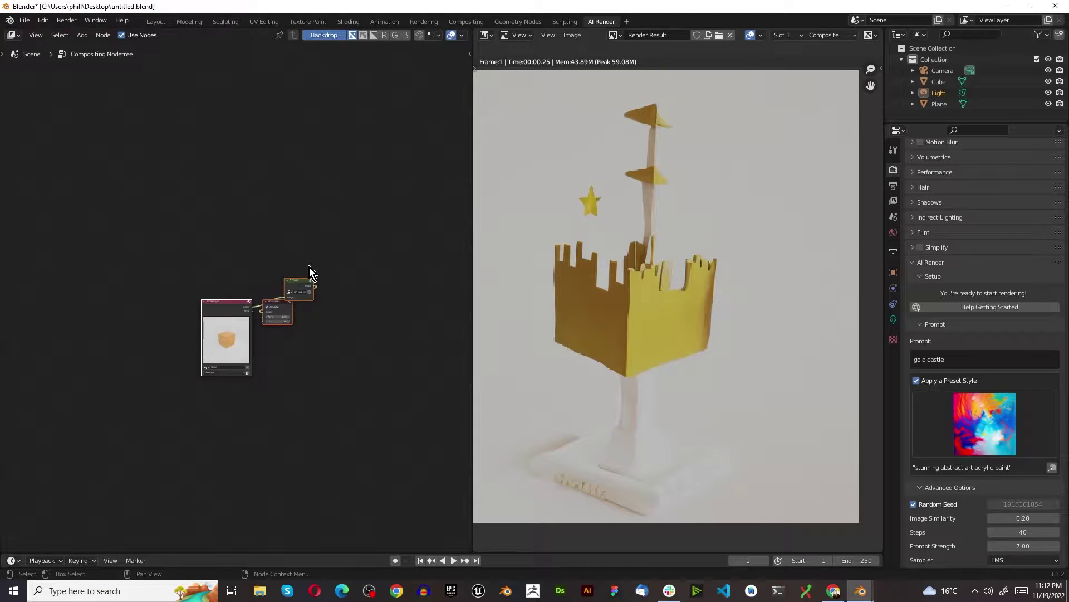
scroll(301, 301, up, 3)
scroll(281, 326, up, 1)
drag(258, 319, 393, 283)
drag(288, 278, 274, 308)
Inspect the Mix node inside the AI Render node group, then return to the main tree.
key(Tab)
scroll(241, 362, up, 3)
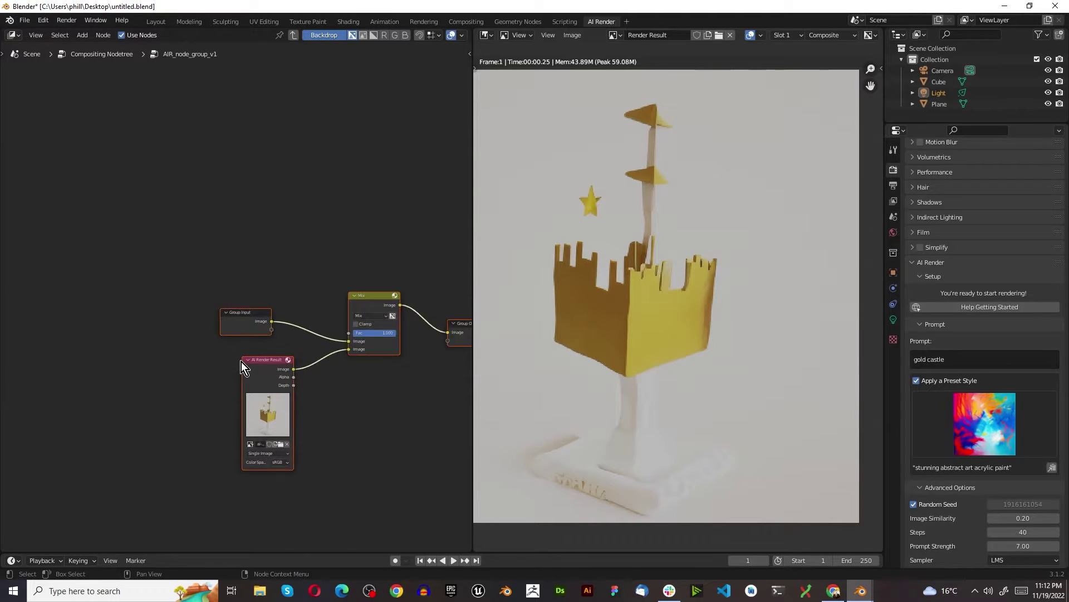
scroll(275, 365, down, 1)
scroll(251, 390, down, 1)
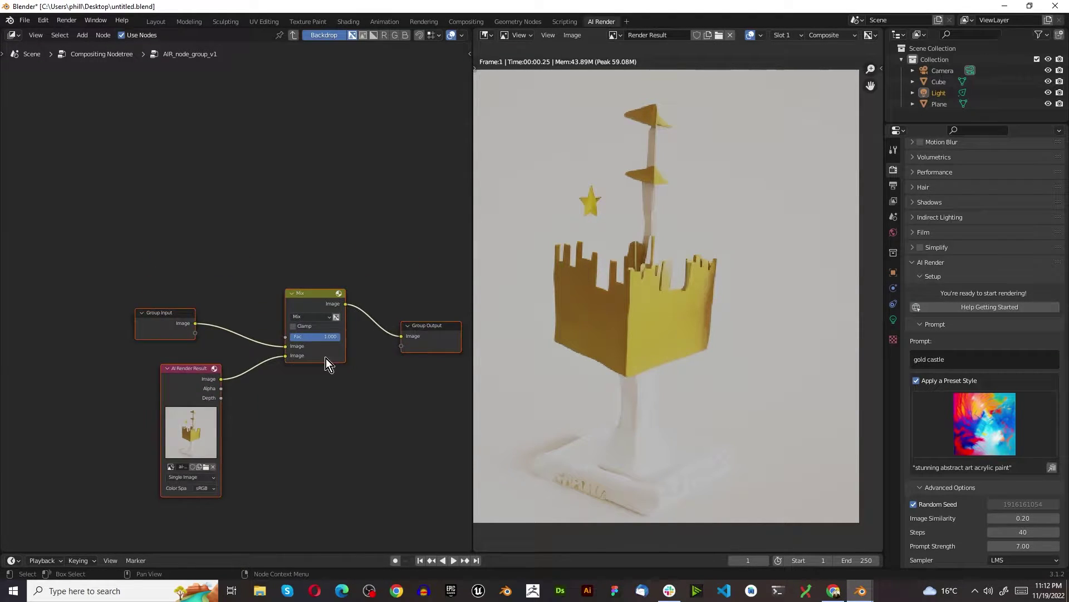
scroll(326, 359, up, 3)
click(245, 217)
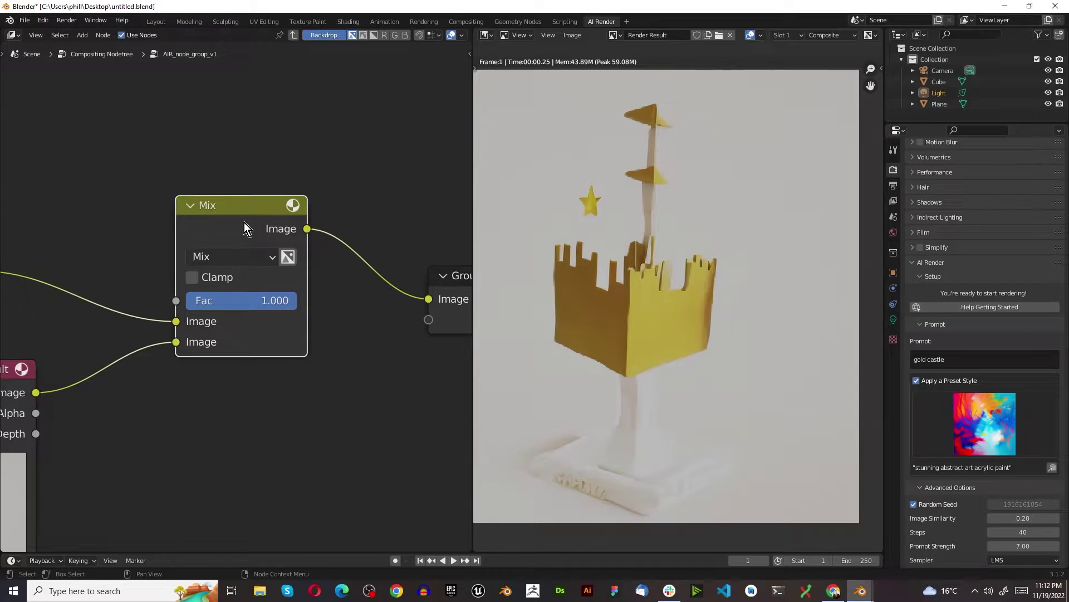
scroll(245, 220, down, 2)
scroll(313, 327, down, 1)
scroll(161, 328, down, 2)
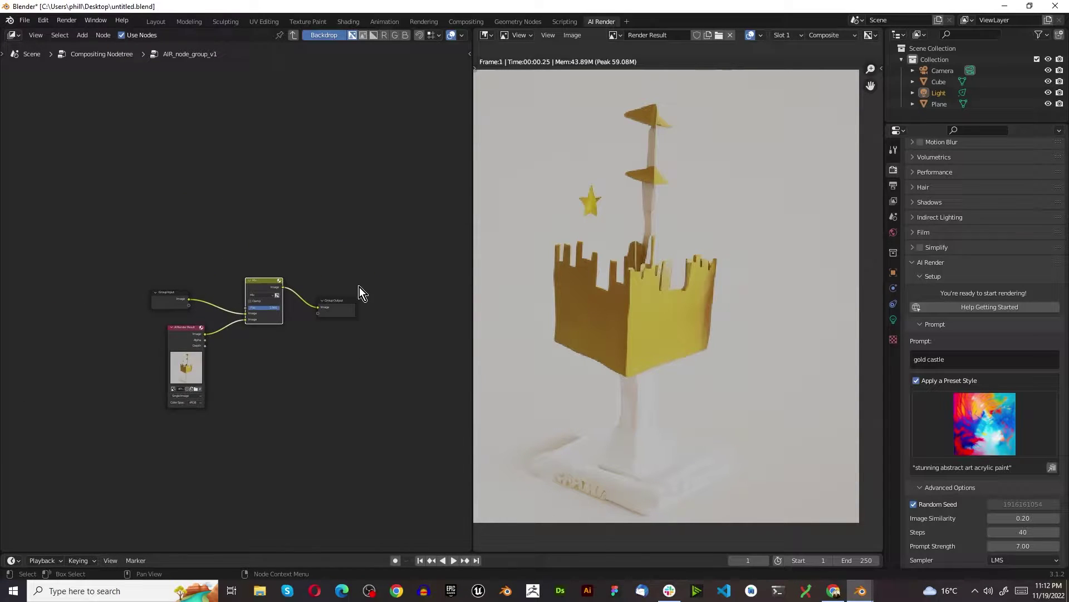
scroll(359, 294, up, 3)
key(Tab)
scroll(330, 374, down, 2)
scroll(215, 393, up, 4)
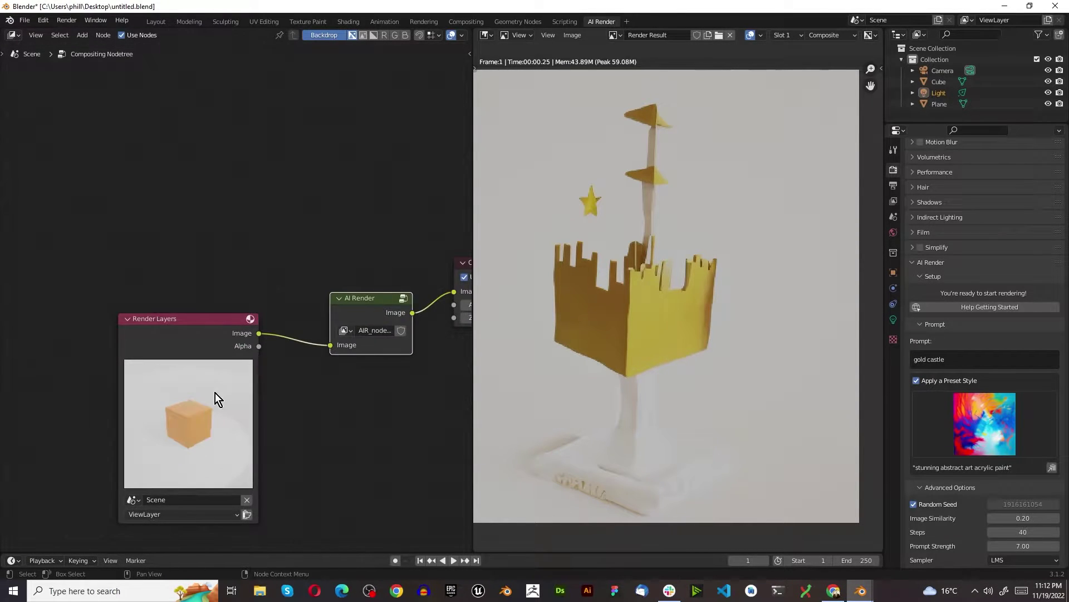
scroll(147, 292, down, 4)
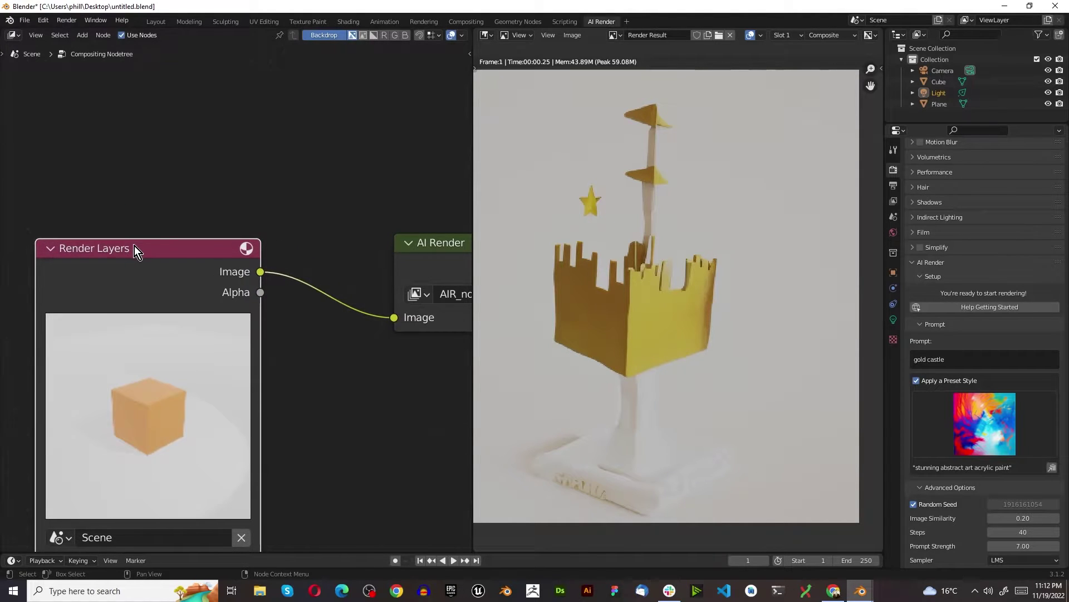
scroll(259, 280, up, 2)
scroll(172, 336, down, 1)
scroll(221, 329, up, 1)
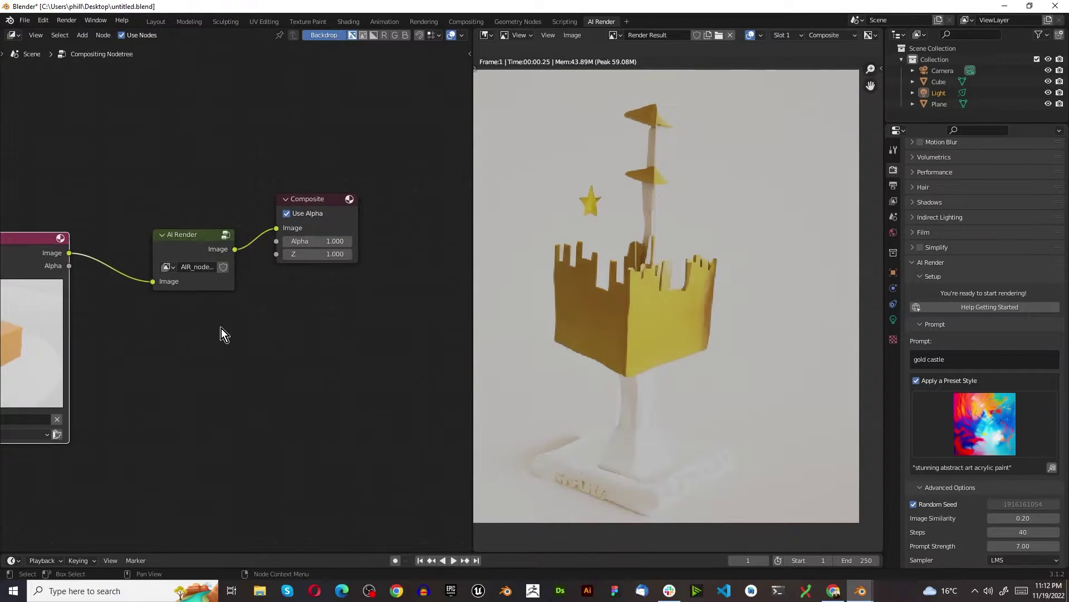
scroll(294, 369, down, 3)
scroll(183, 355, up, 1)
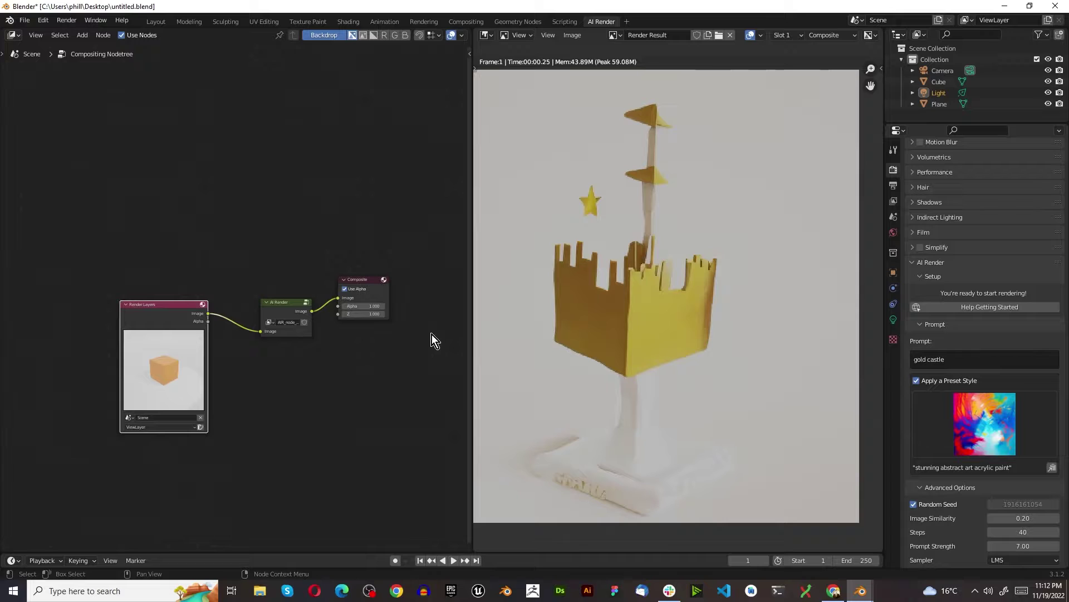
scroll(628, 368, down, 2)
scroll(628, 368, up, 4)
scroll(640, 373, down, 1)
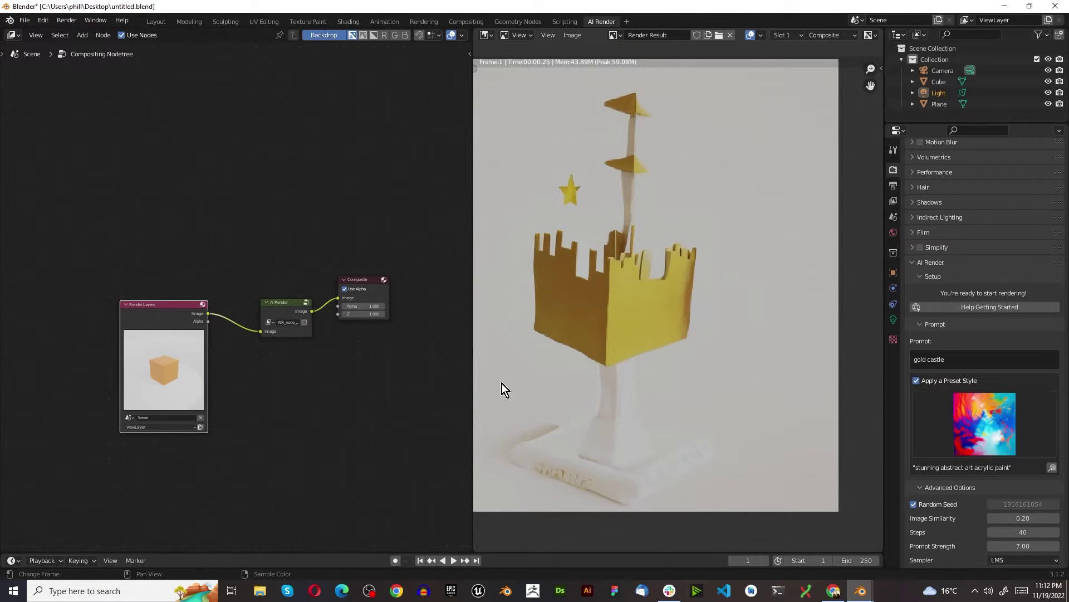
scroll(720, 394, down, 2)
scroll(675, 396, up, 1)
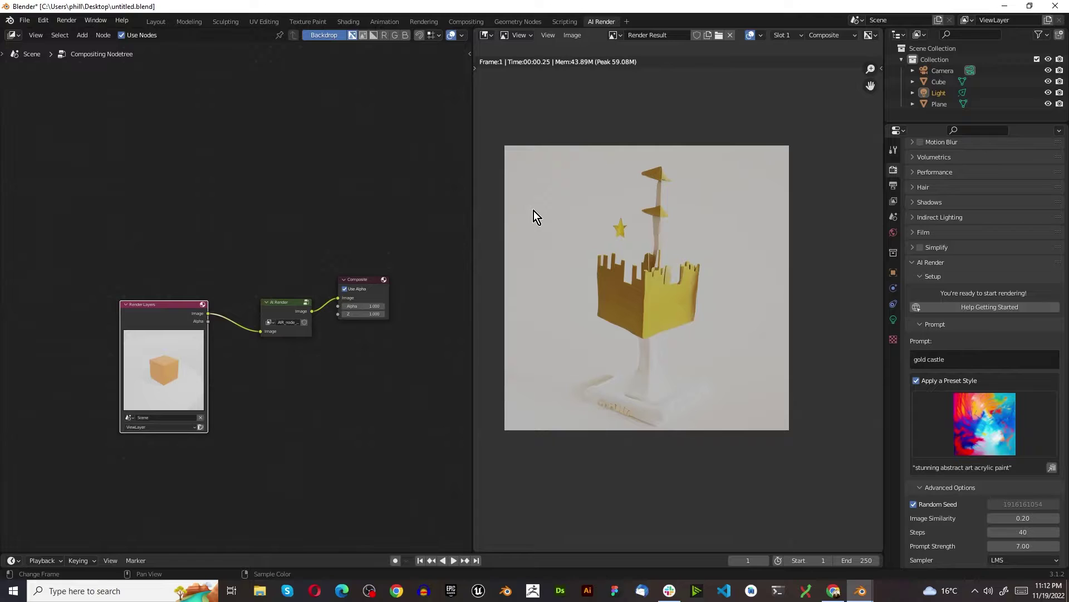
Switch the AI Render preset style to Anime and set Image Similarity to 0.4.
click(961, 427)
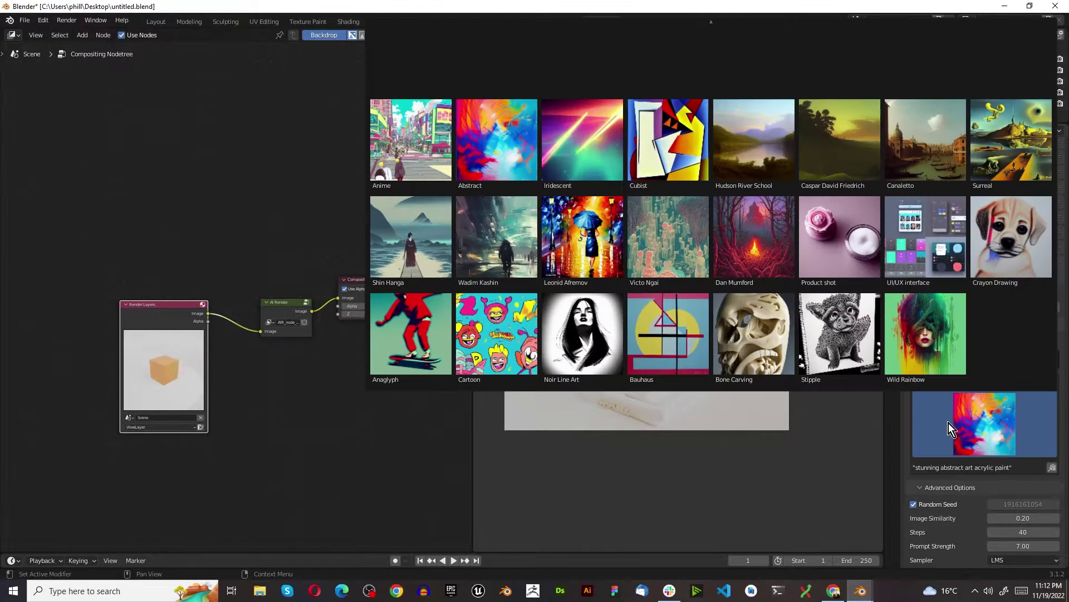
click(381, 151)
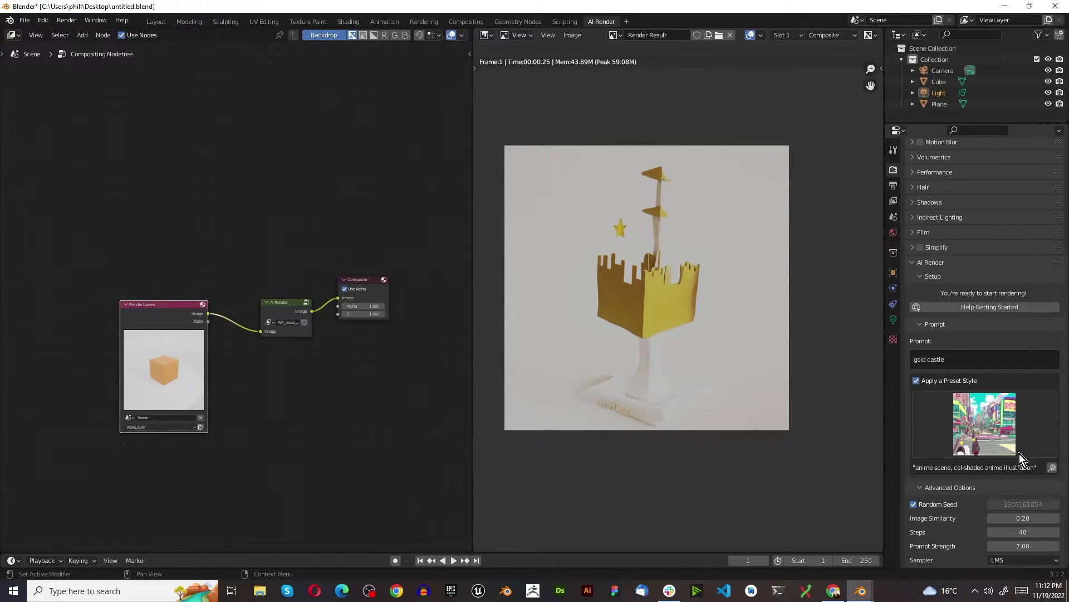
click(1020, 518)
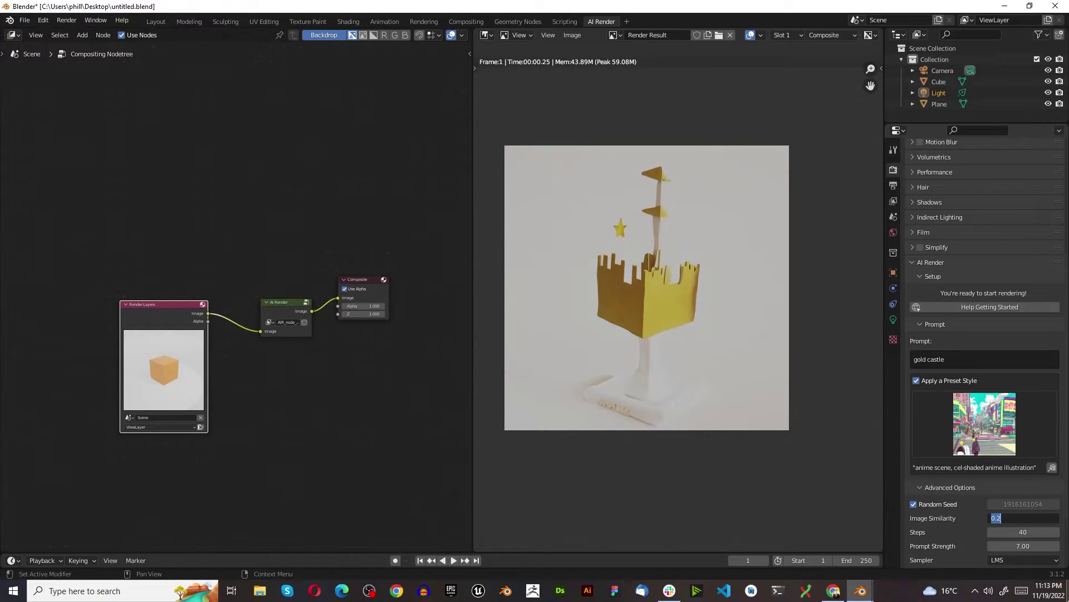
text(0.4)
key(Return)
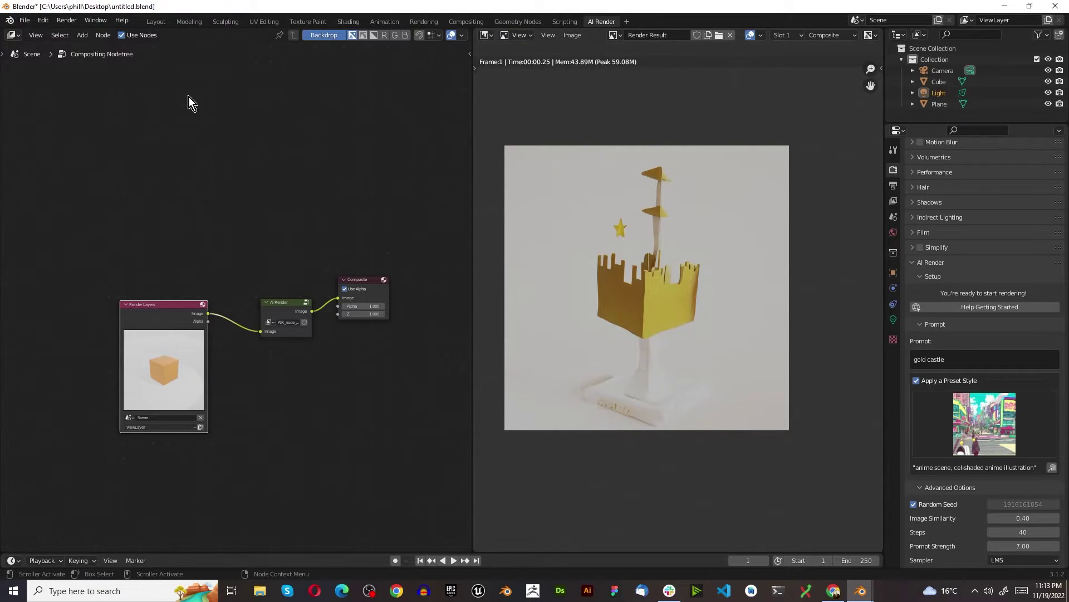
Run Render Image to produce the flat, flag-topped anime-style gold castle.
click(67, 20)
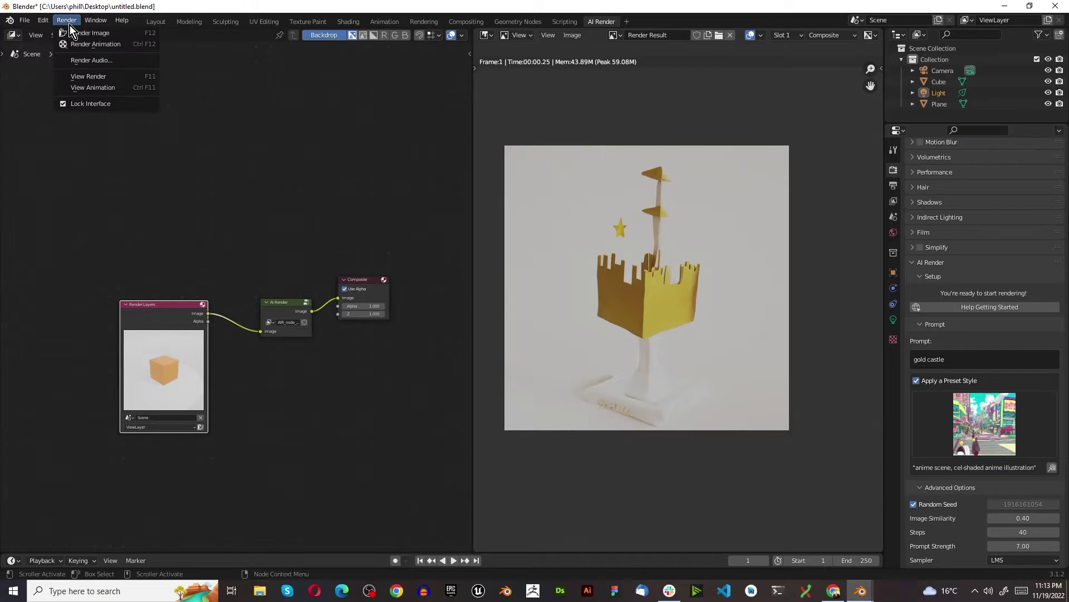
click(77, 32)
click(77, 32)
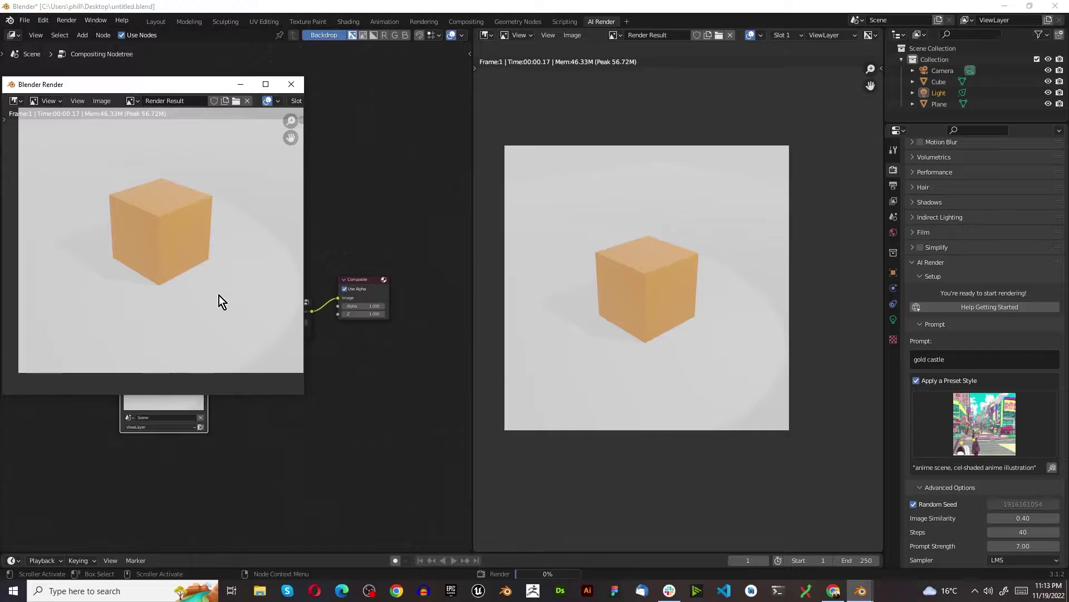
scroll(614, 297, up, 4)
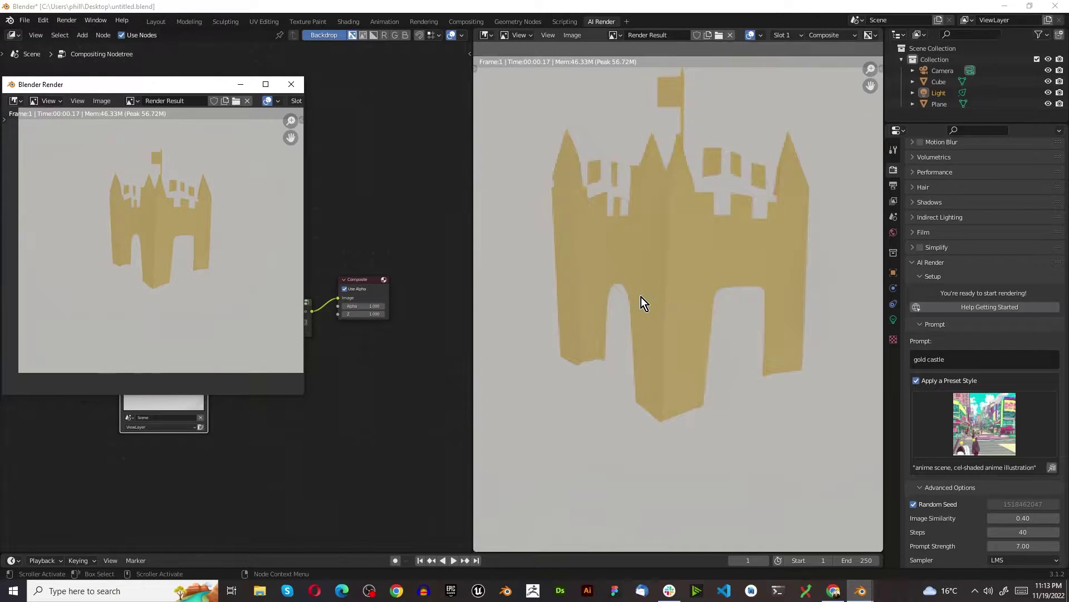
scroll(641, 304, down, 2)
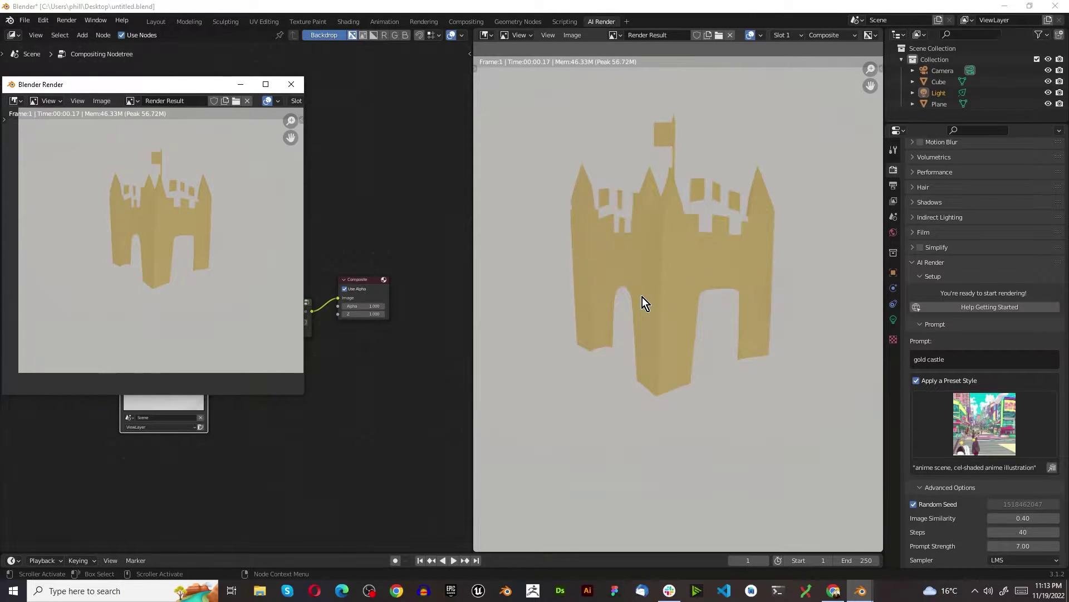
Lower Image Similarity to 0.2 and render the image again.
click(1037, 517)
click(1036, 517)
text(0.2)
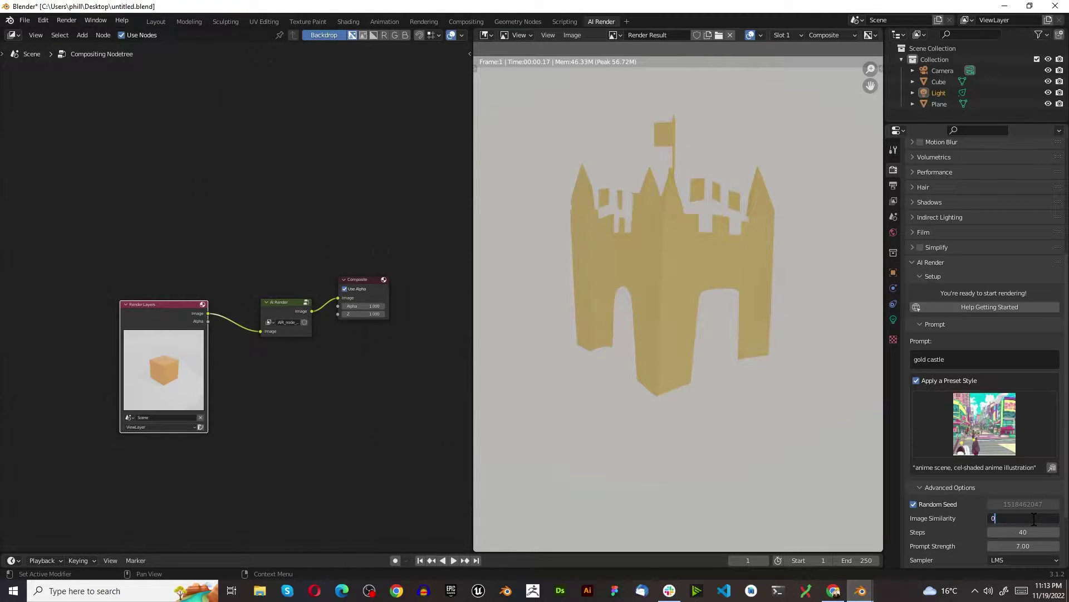
key(Return)
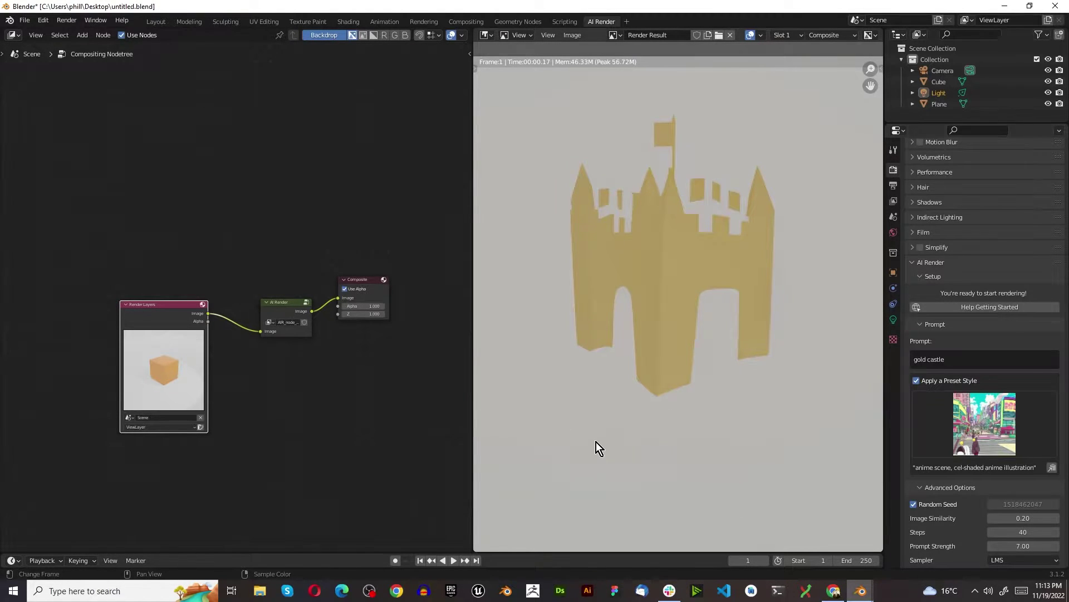
click(61, 21)
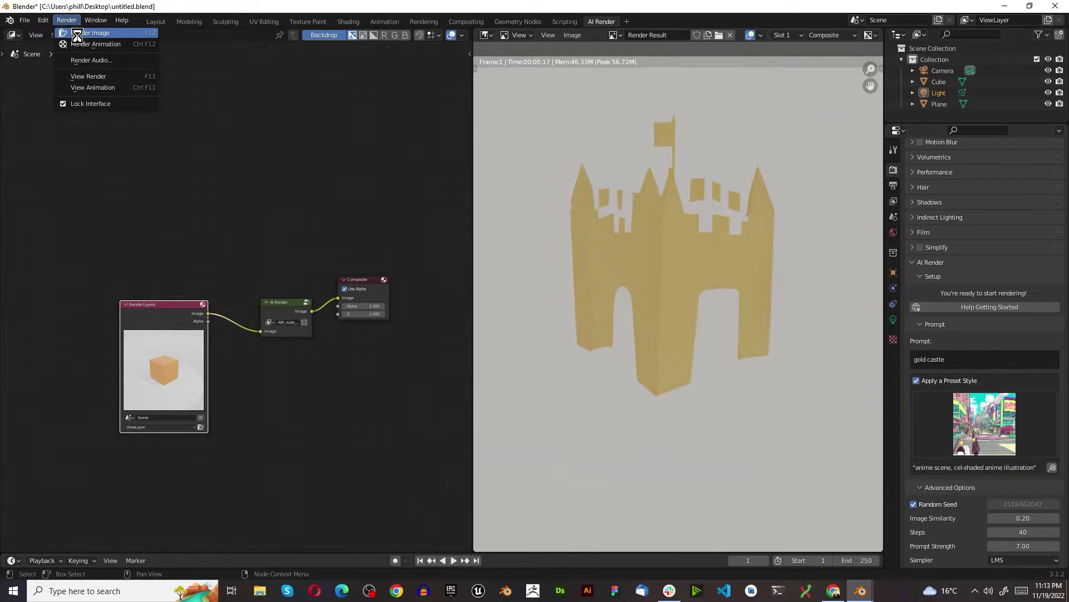
click(77, 34)
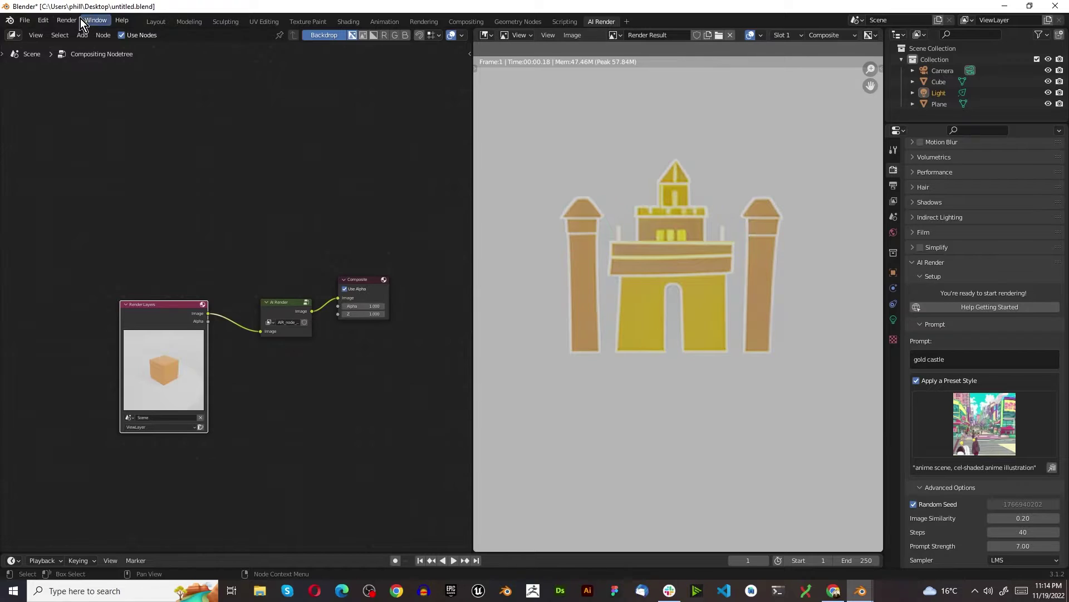
scroll(983, 427, down, 3)
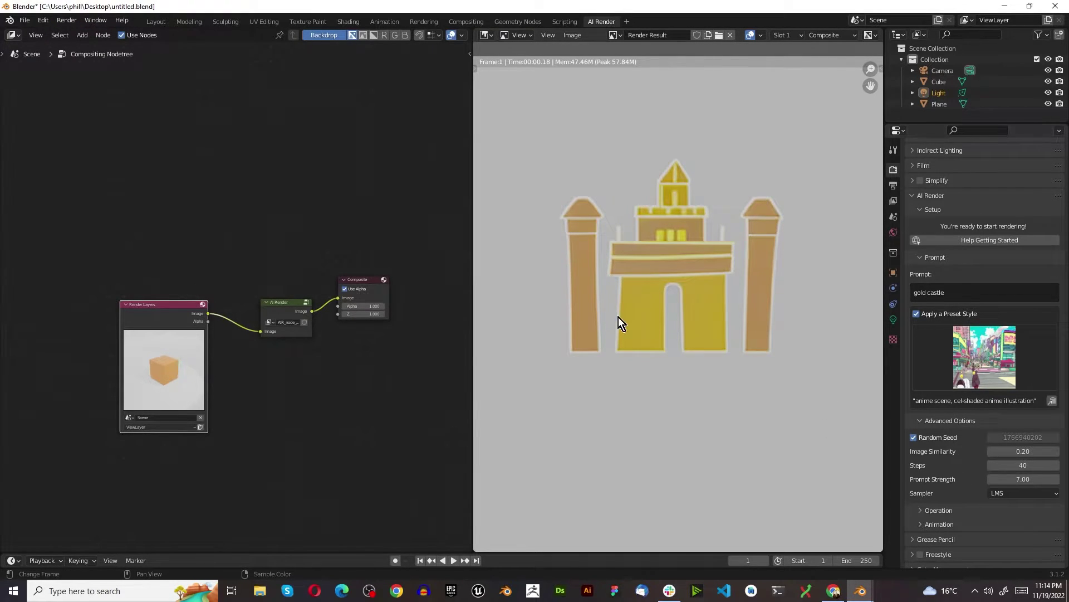
Render once more to get the towering anime castle with purple spires.
click(76, 18)
click(71, 34)
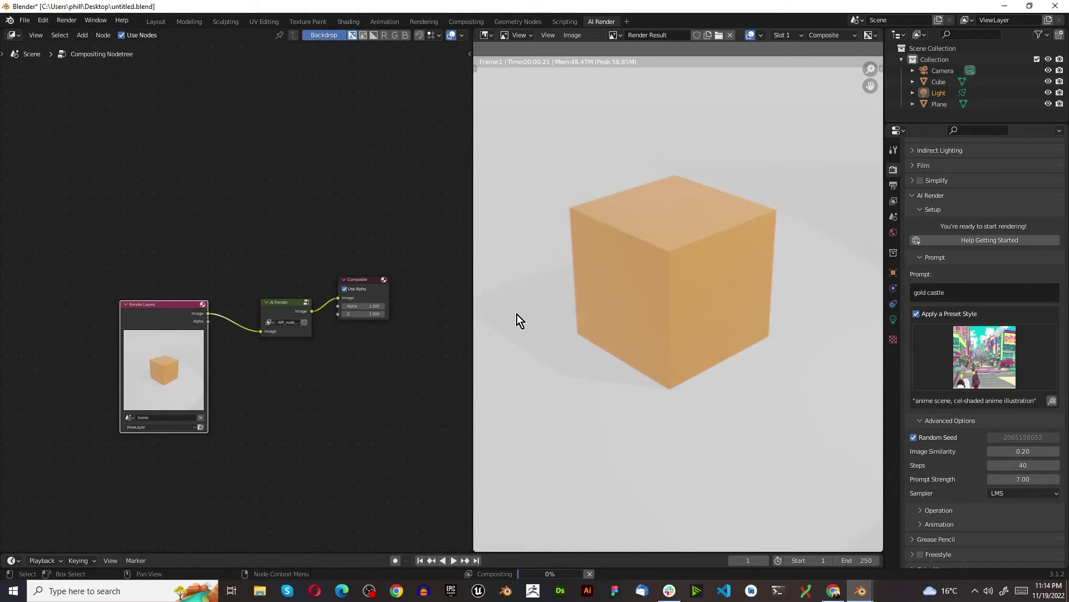
scroll(776, 334, down, 2)
scroll(702, 346, up, 2)
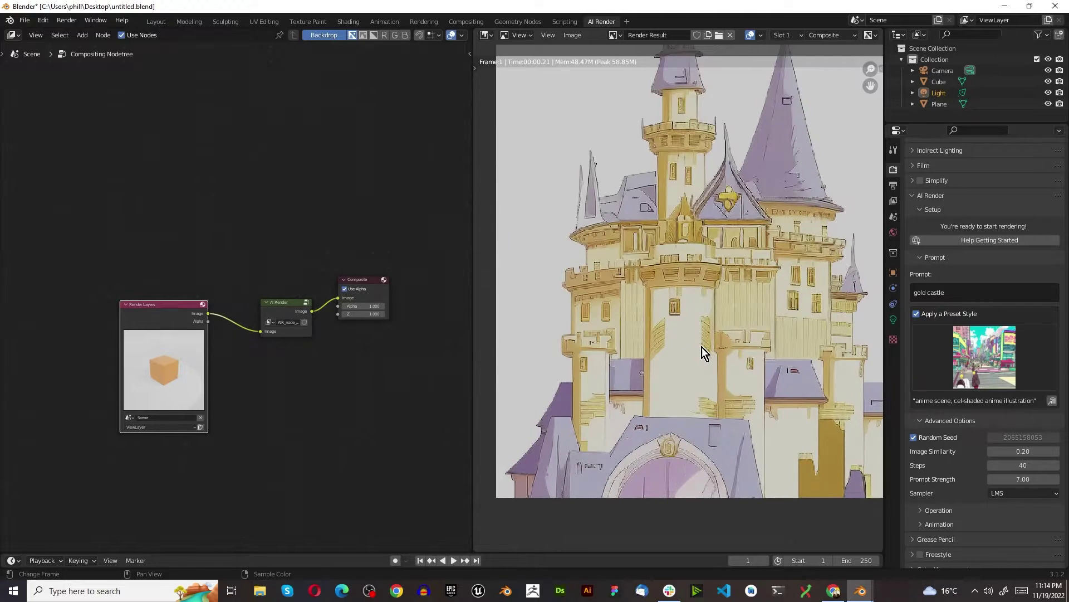
scroll(677, 350, down, 1)
scroll(710, 337, up, 1)
scroll(710, 336, down, 1)
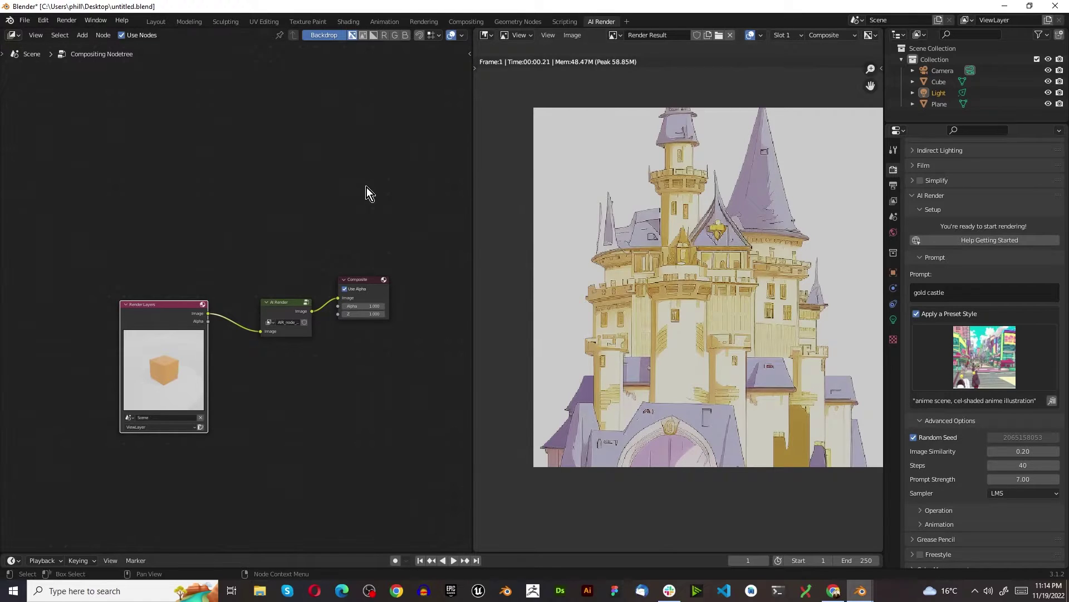
Save the latest render to the Desktop as 'anime castle.png'.
click(67, 20)
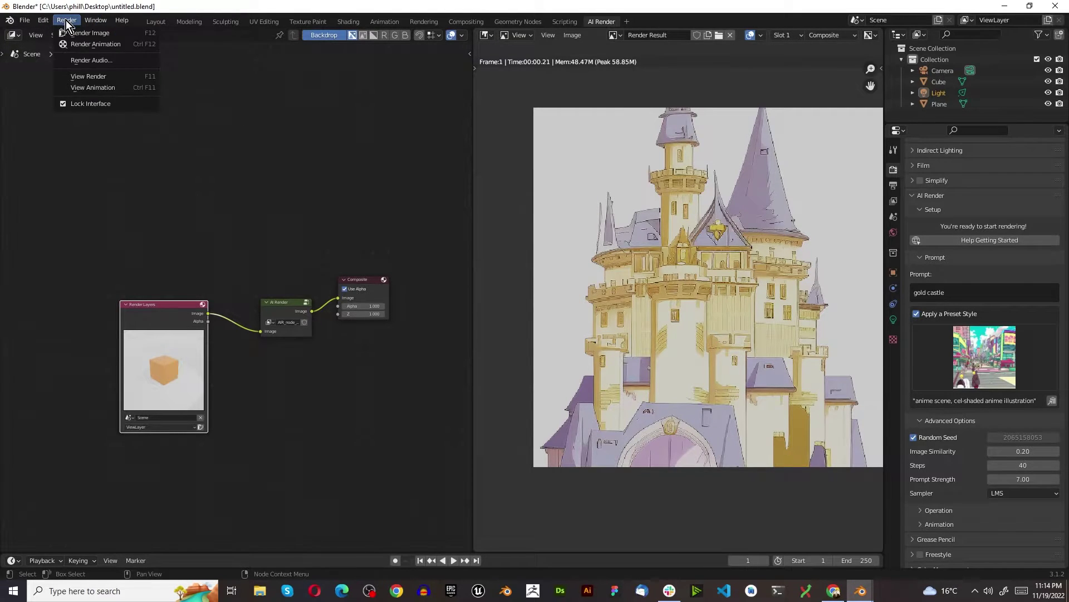
click(104, 77)
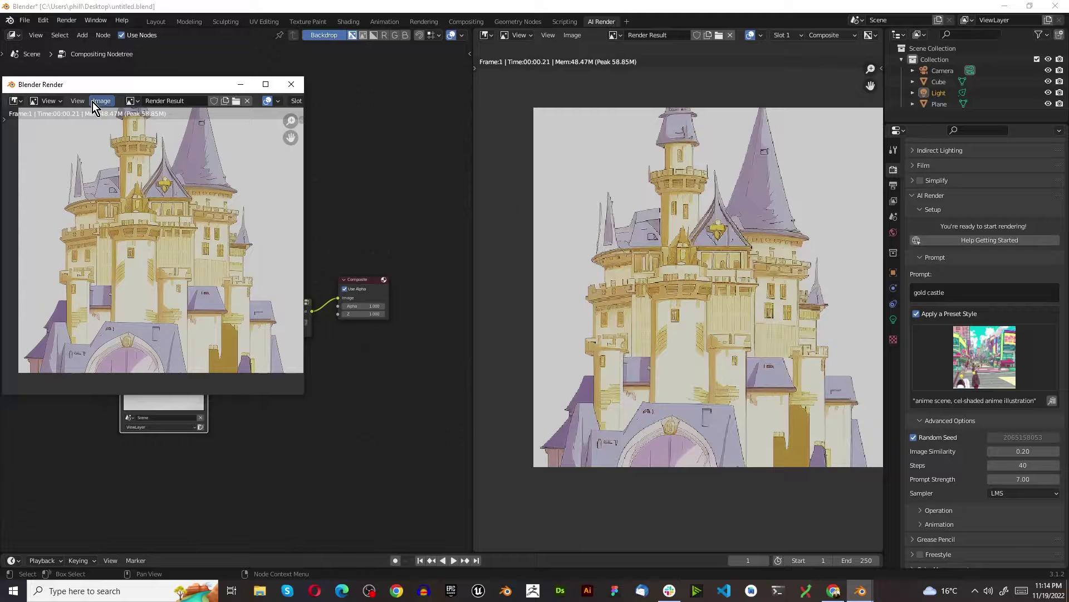
click(96, 103)
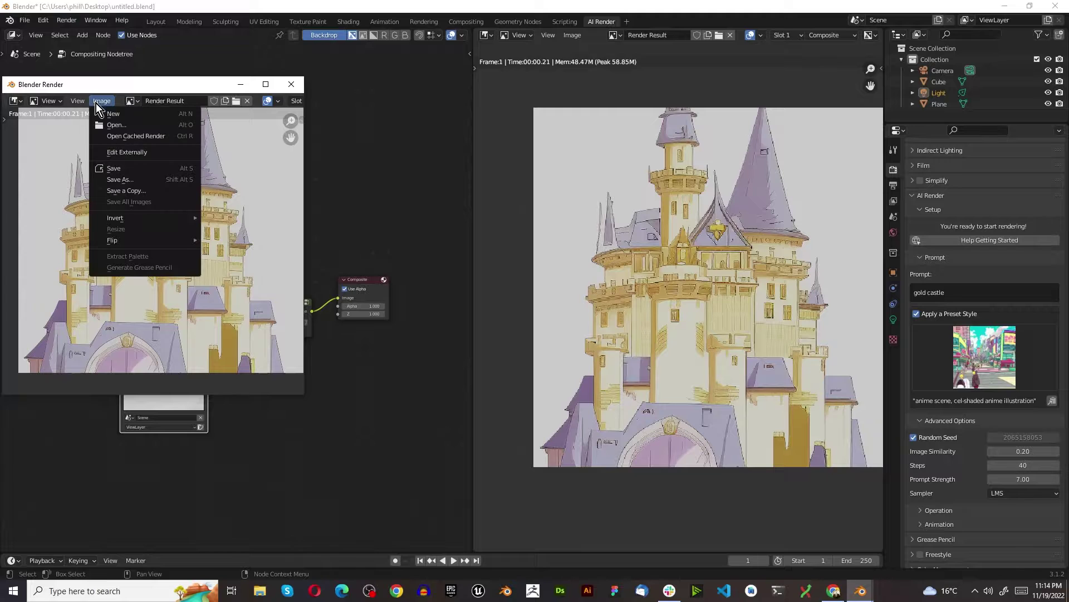
click(134, 180)
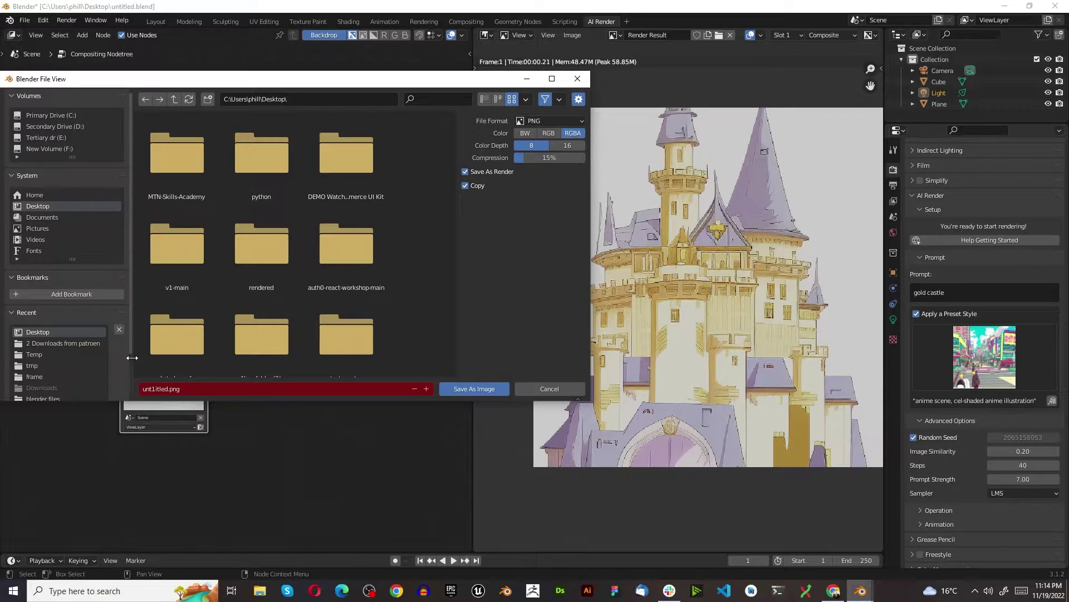
click(152, 387)
click(152, 386)
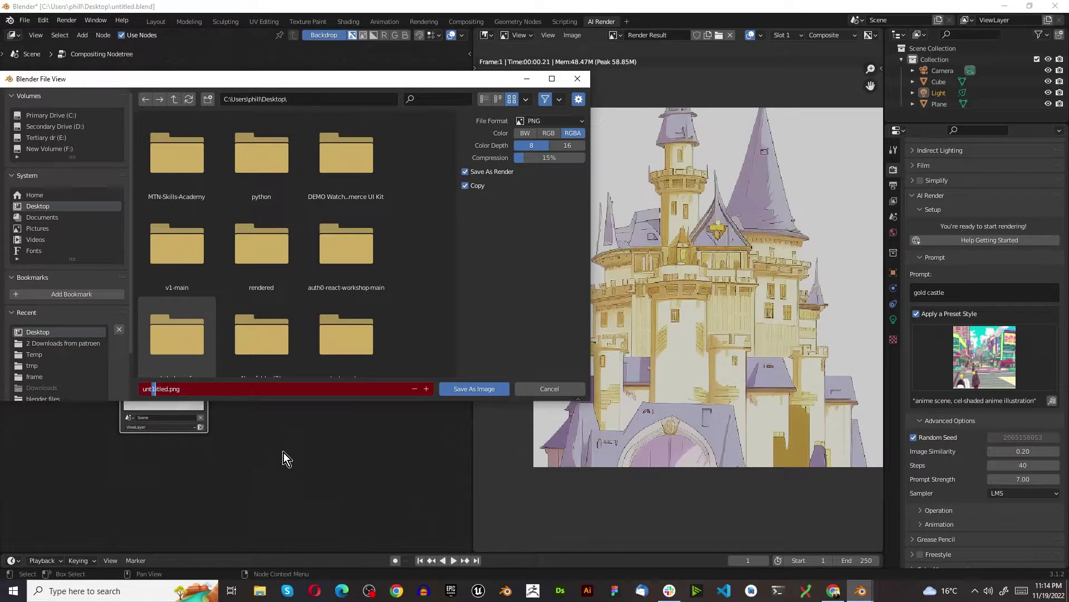
key(ctrl+a)
key(BackSpace)
text(anime castle)
key(Return)
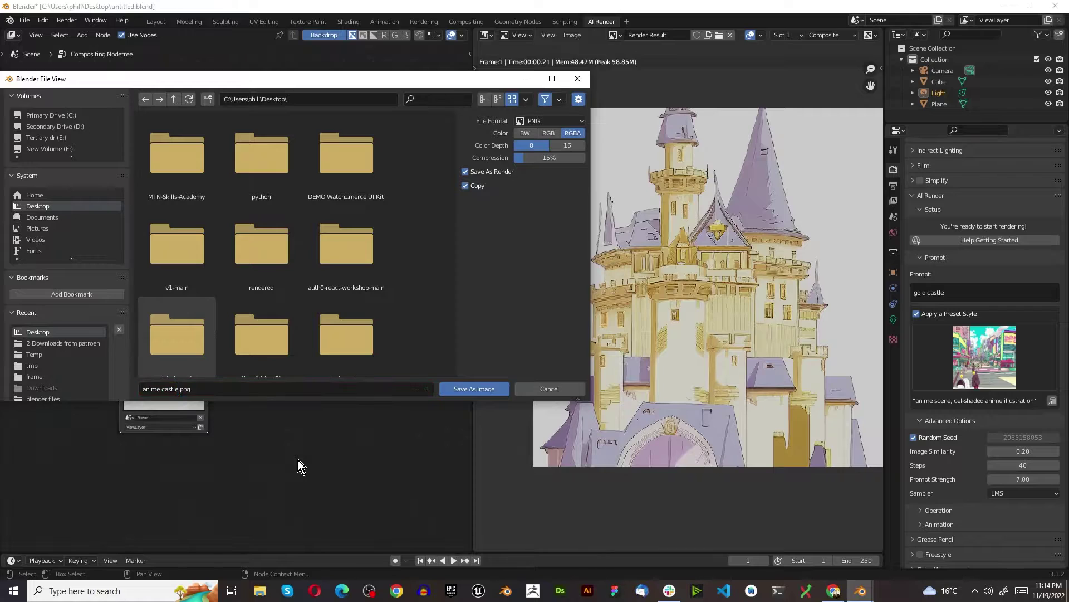
click(479, 389)
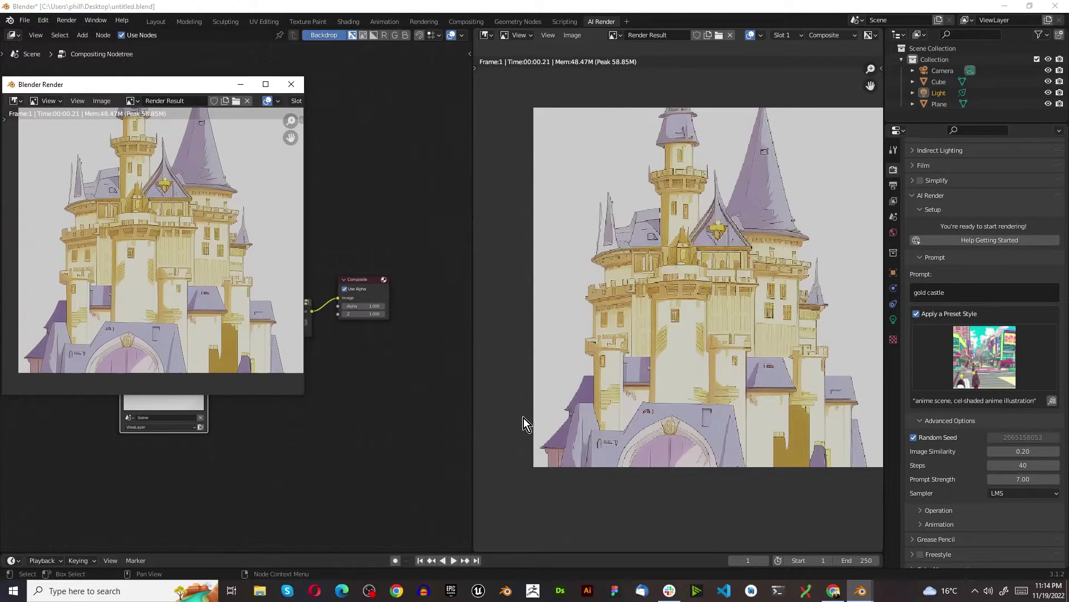
Close the separate render window.
click(290, 84)
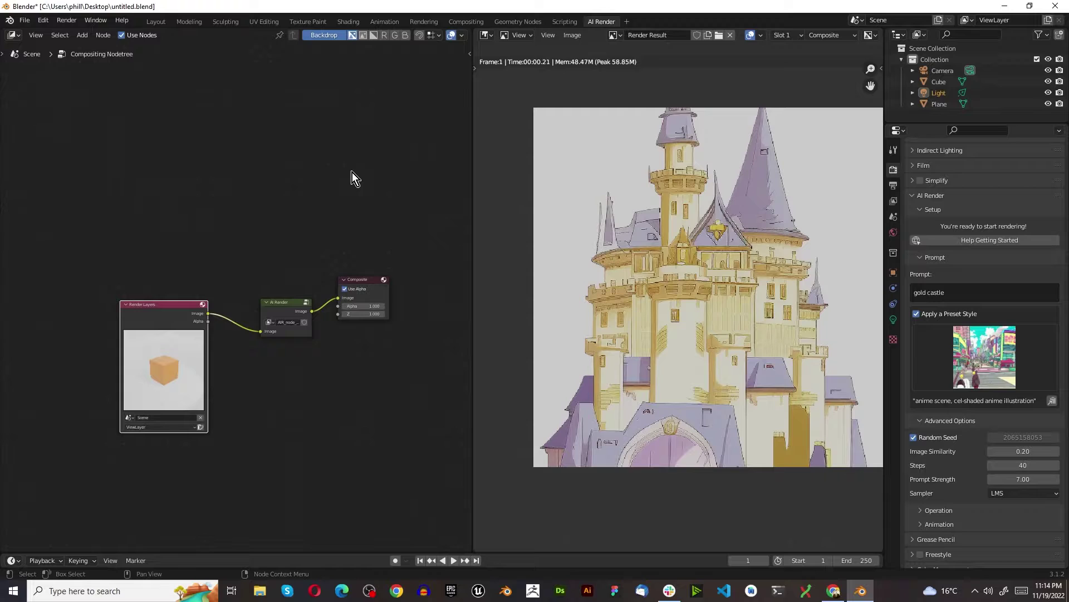
scroll(351, 410, down, 2)
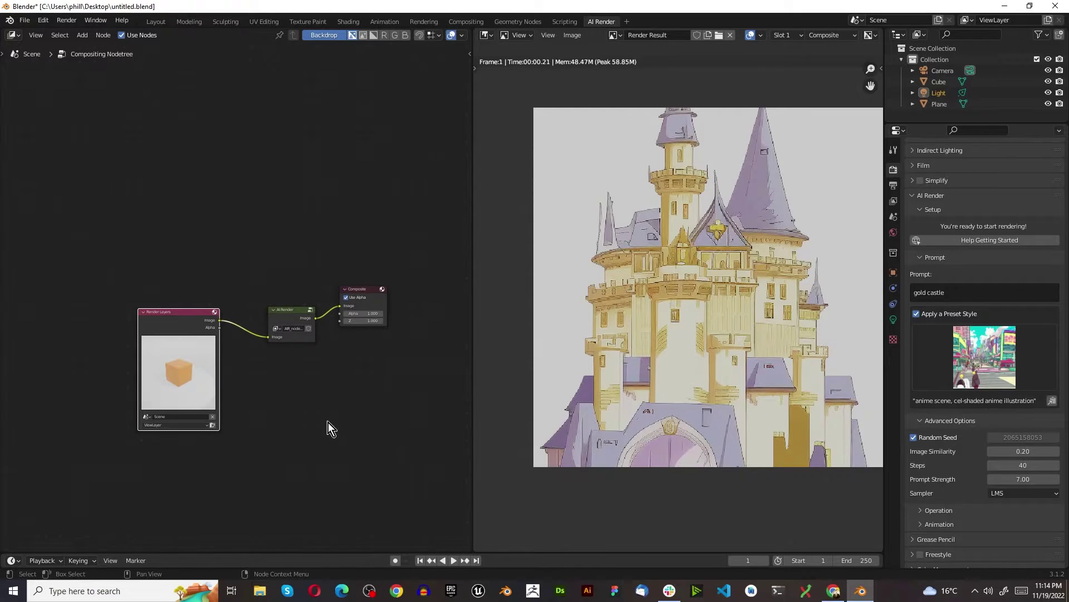
scroll(265, 386, up, 1)
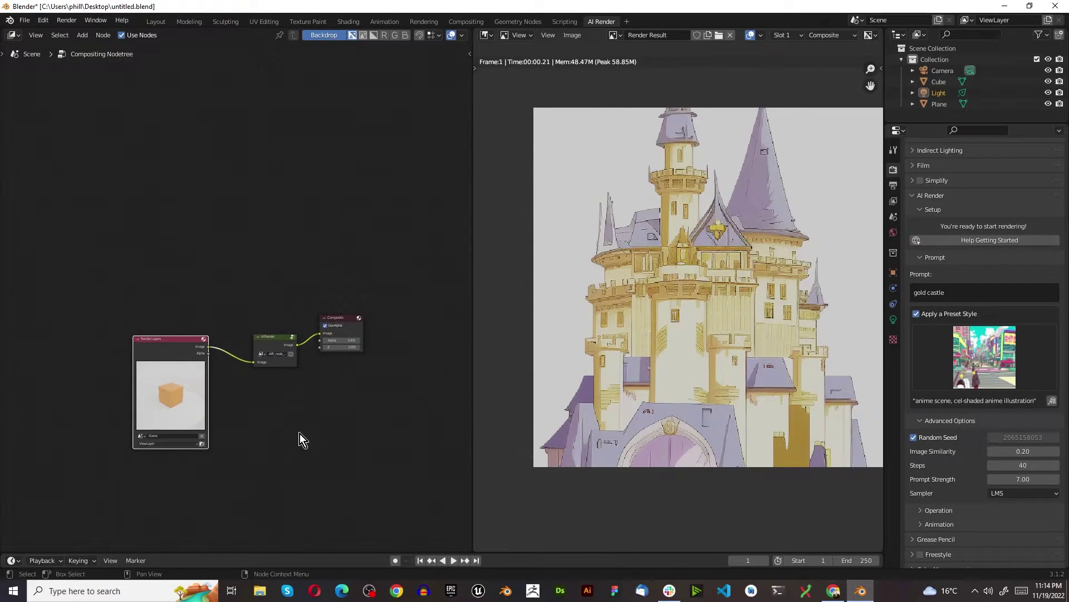
scroll(225, 403, down, 1)
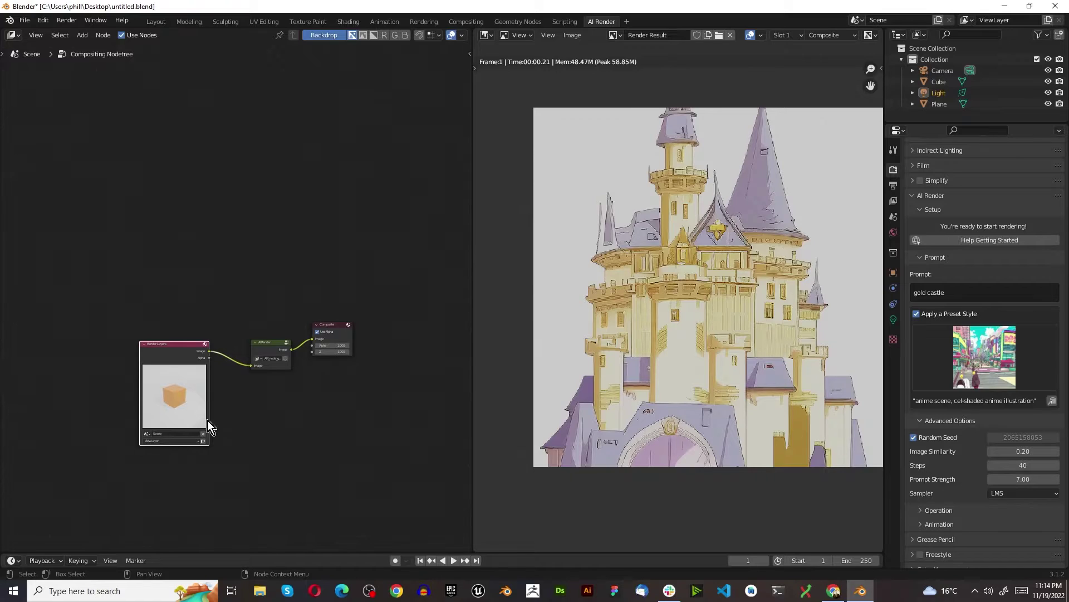
Start a new General file, discarding changes to the current one.
click(28, 25)
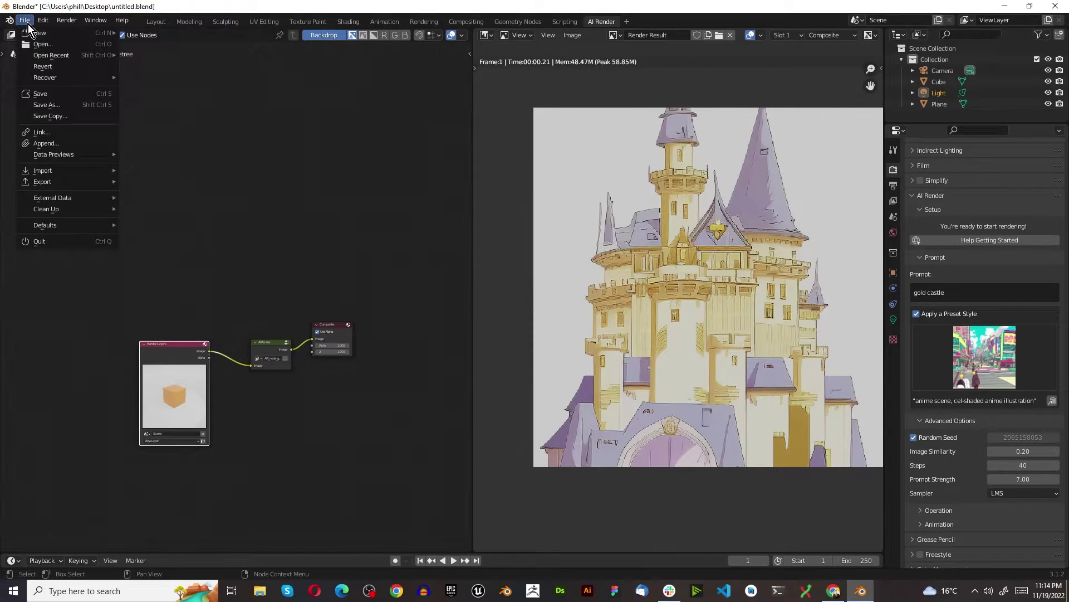
mouse_move(40, 35)
click(202, 33)
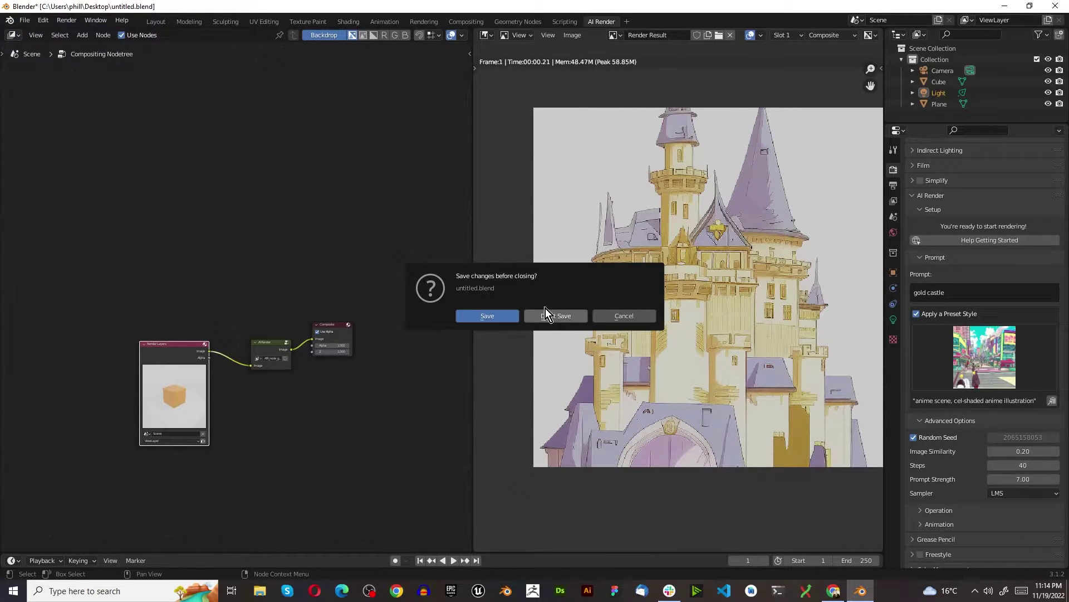
click(547, 315)
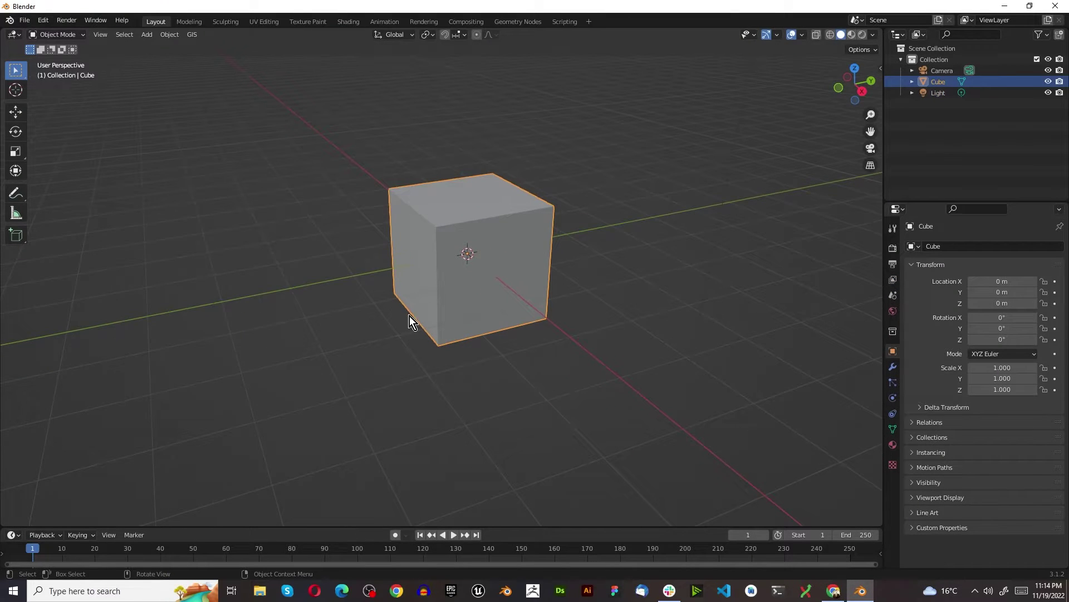
scroll(297, 273, down, 4)
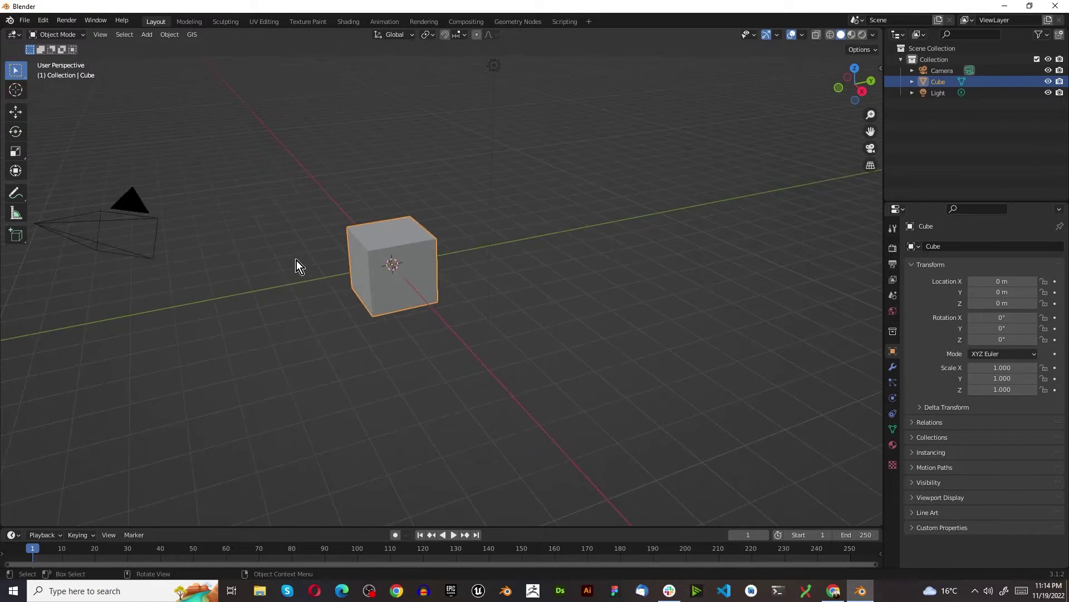
scroll(227, 248, up, 3)
Replace the default camera with a new camera raised to Z 5.7269 m.
click(127, 245)
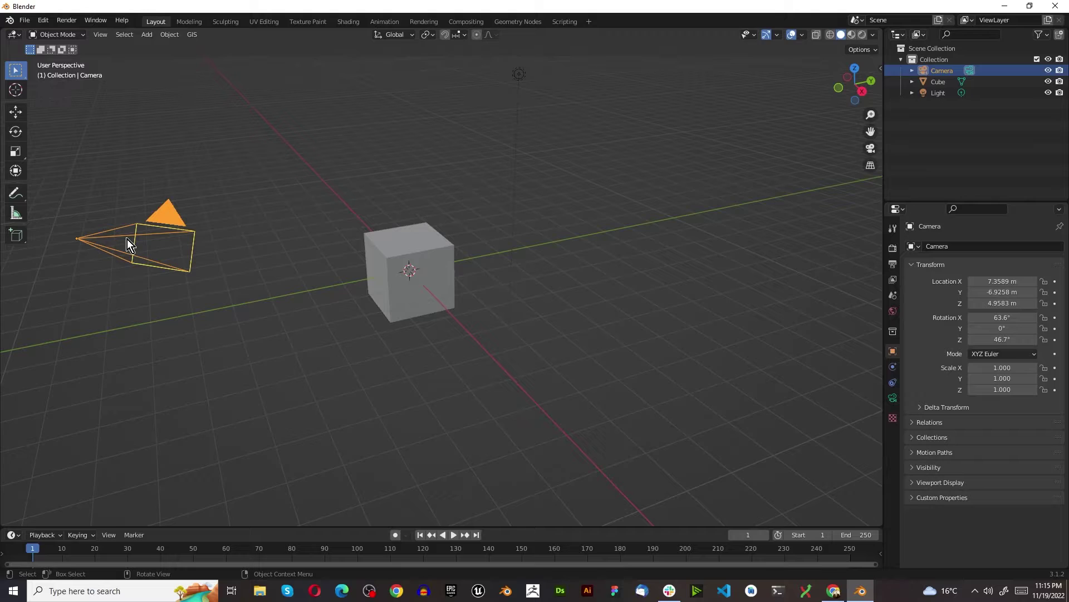
key(x)
click(642, 324)
key(shift+a)
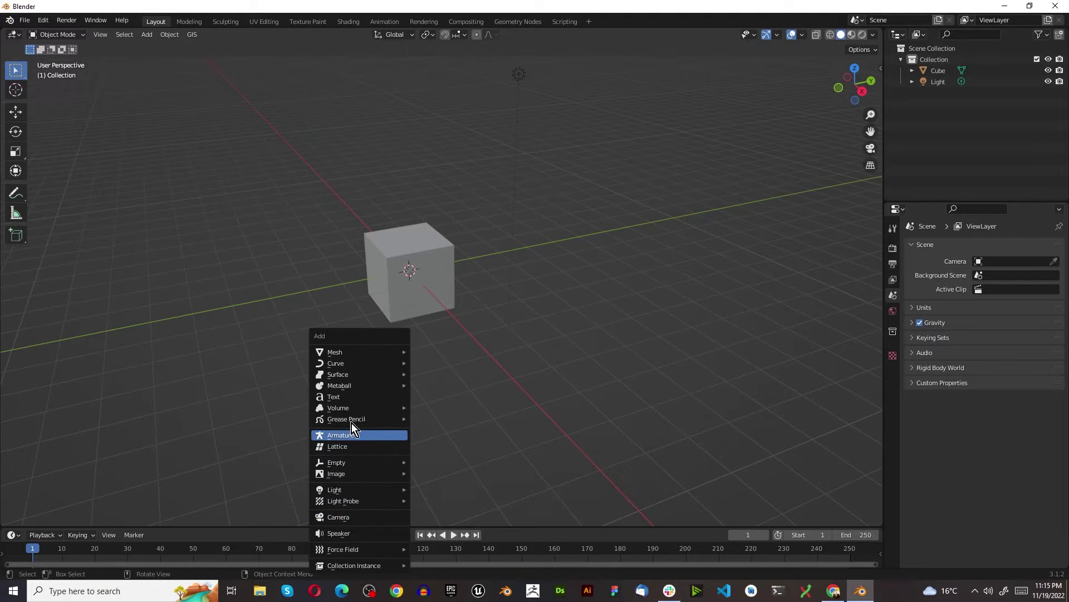
click(346, 518)
key(g)
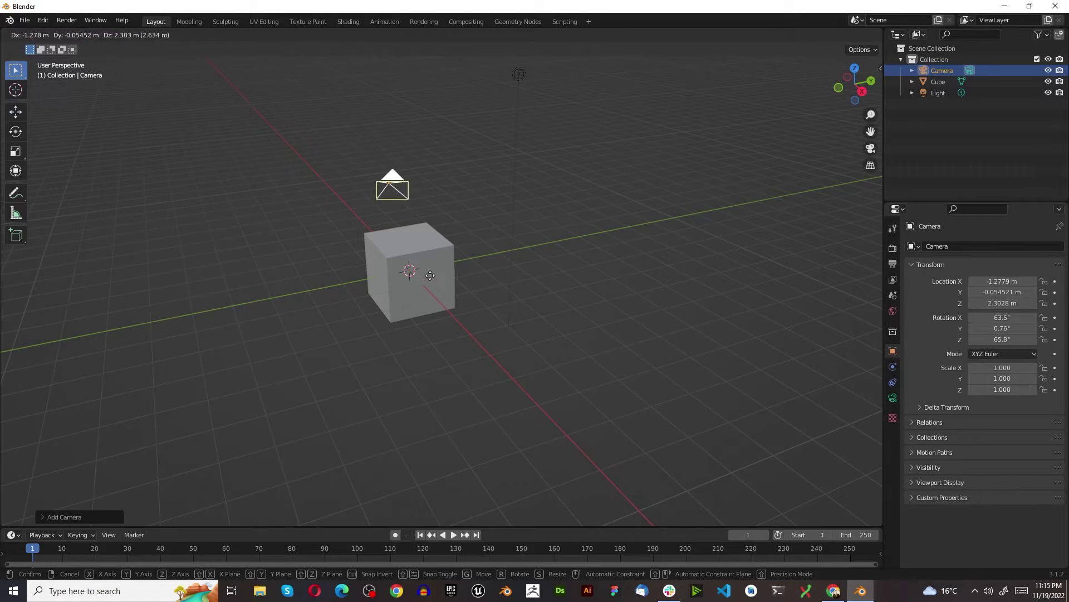
key(z)
click(445, 161)
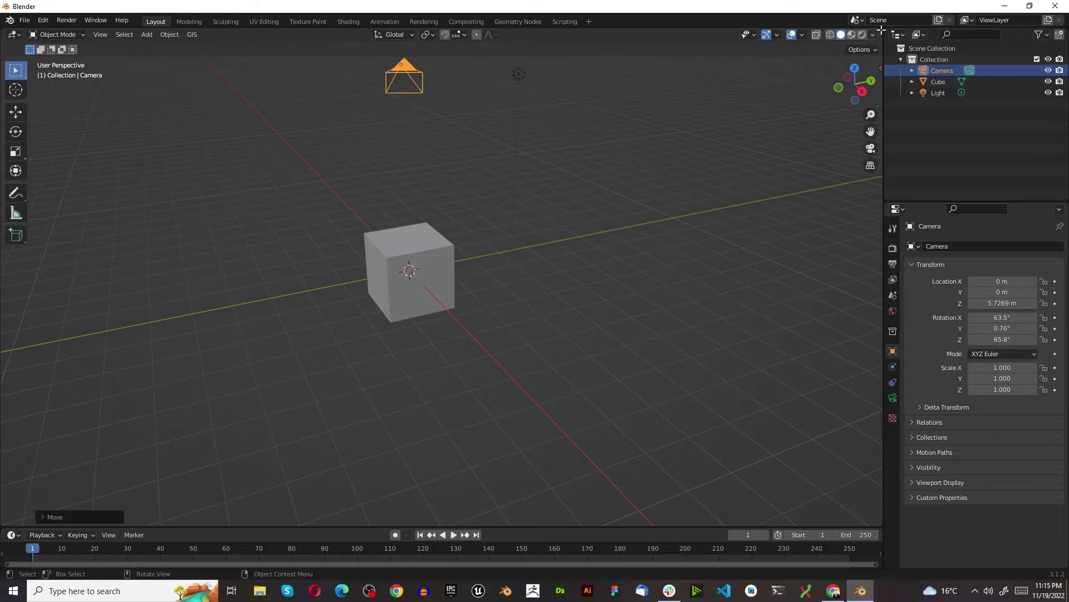
Split the 3D view, look through the camera, and set camera Location Z to 10 m.
drag(872, 34, 604, 134)
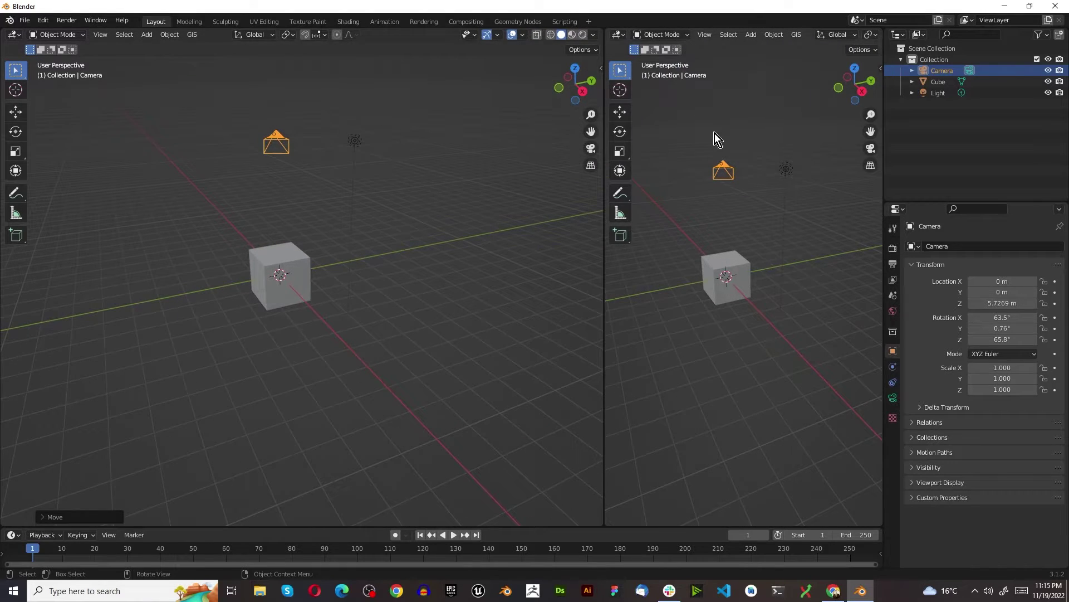
click(871, 148)
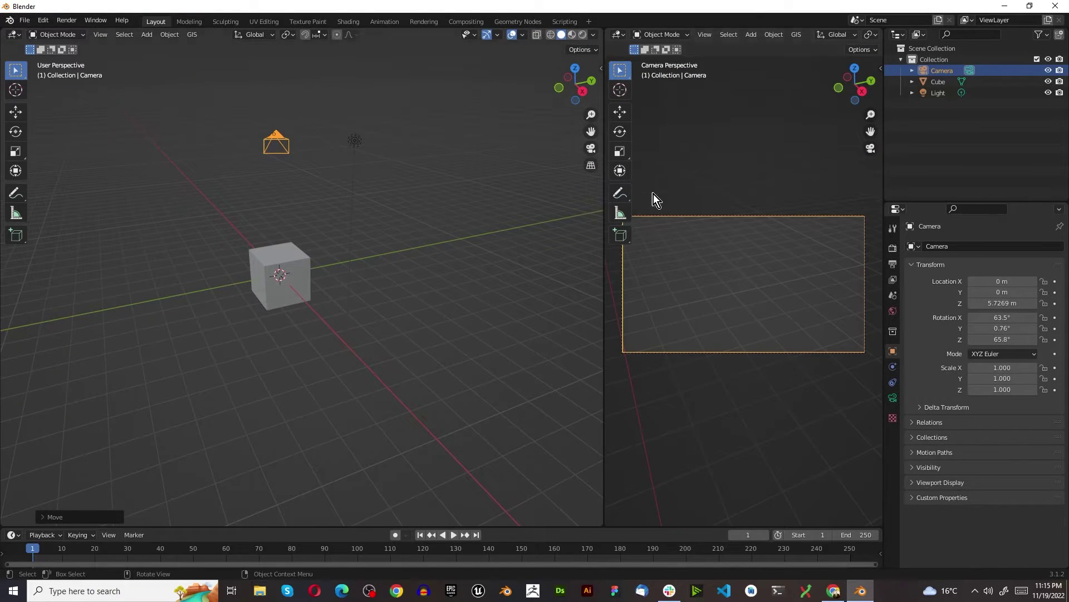
key(n)
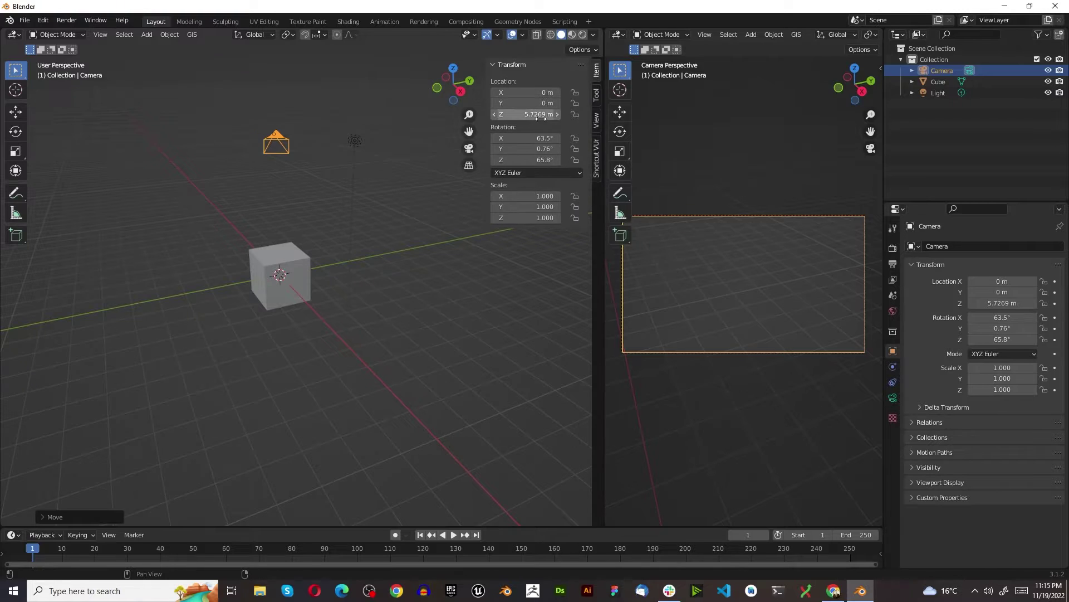
click(517, 114)
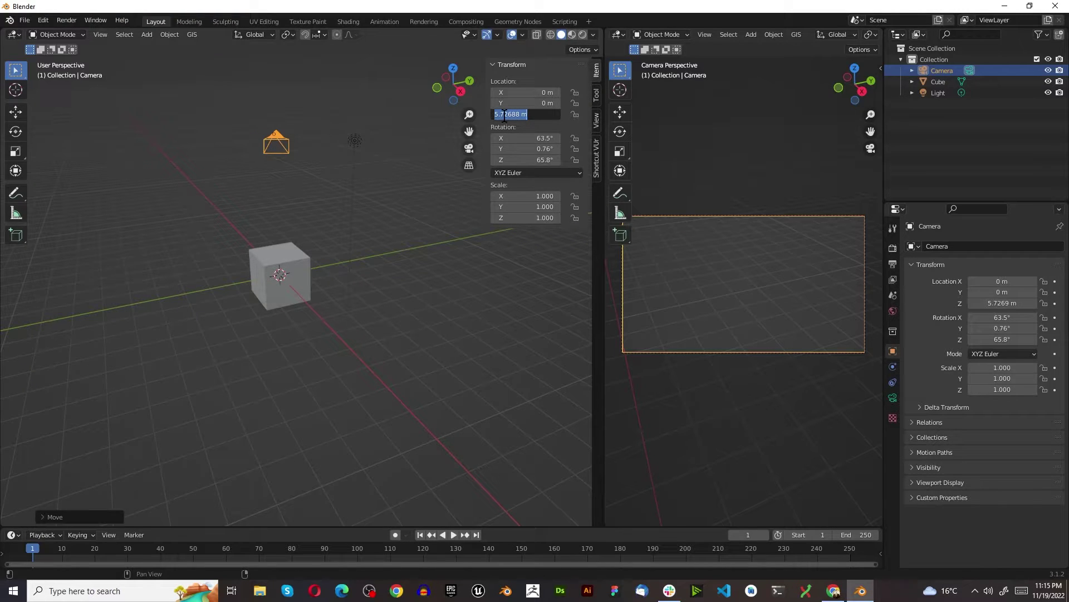
text(10)
key(Return)
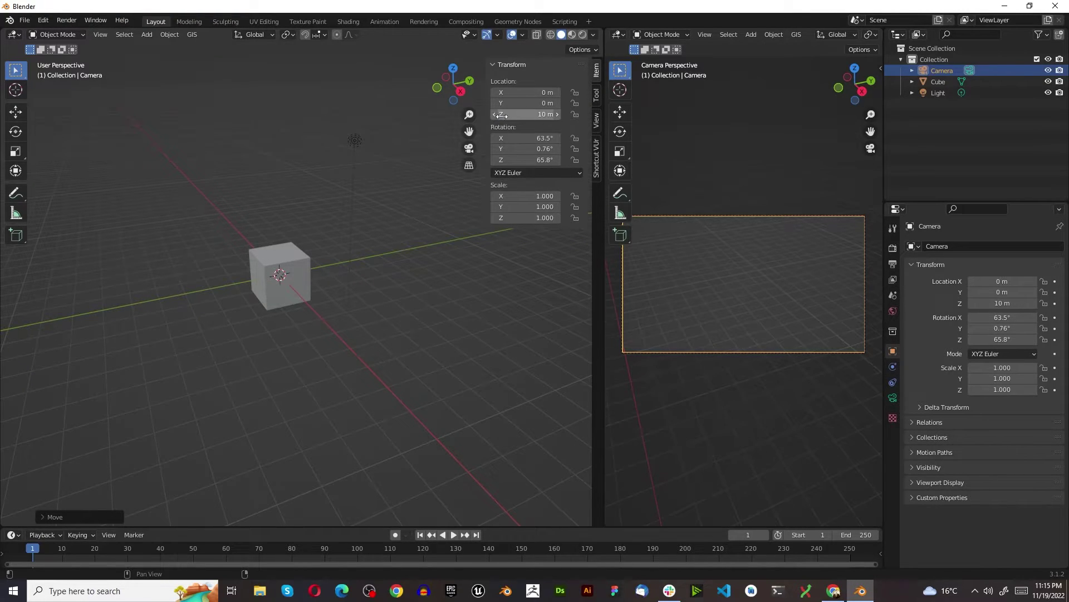
Set the camera's X, Y and Z rotations all to 0° so it looks straight down.
click(517, 137)
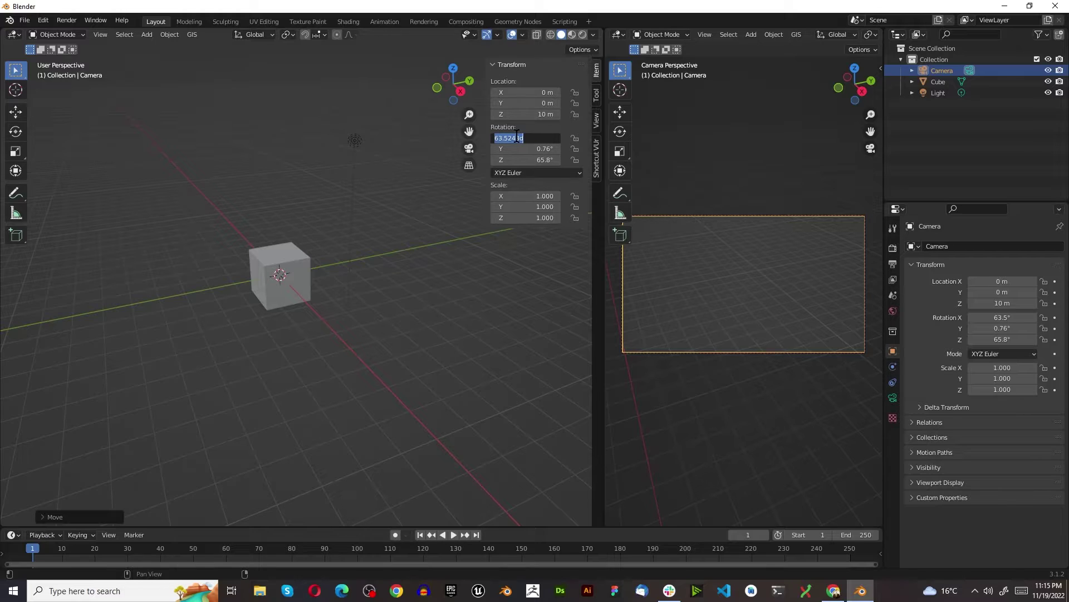
text(0)
key(Return)
click(527, 149)
text(0)
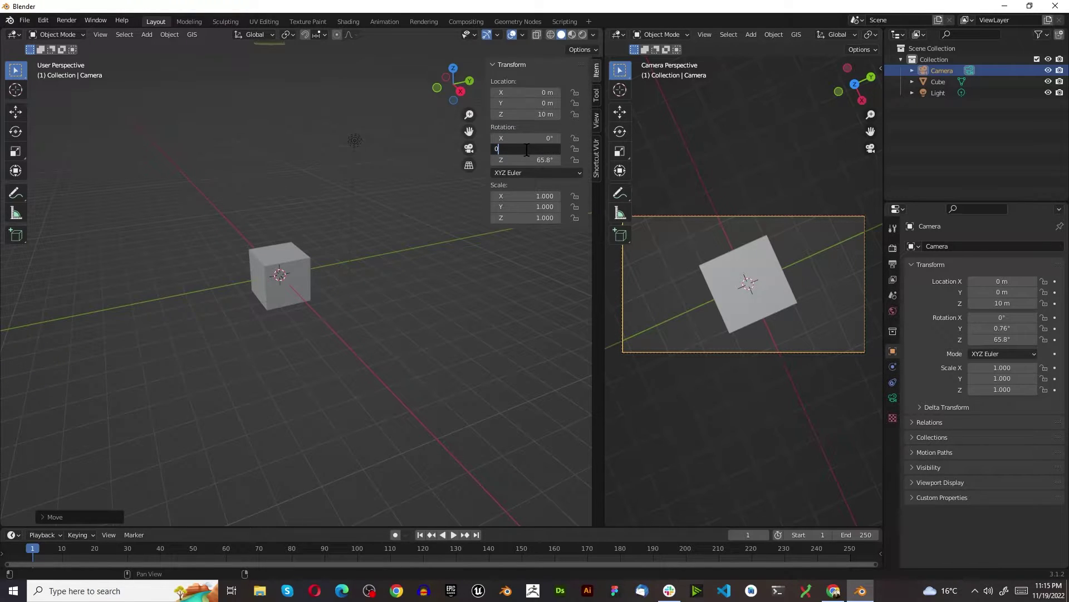
key(Return)
click(526, 160)
text(0)
key(Return)
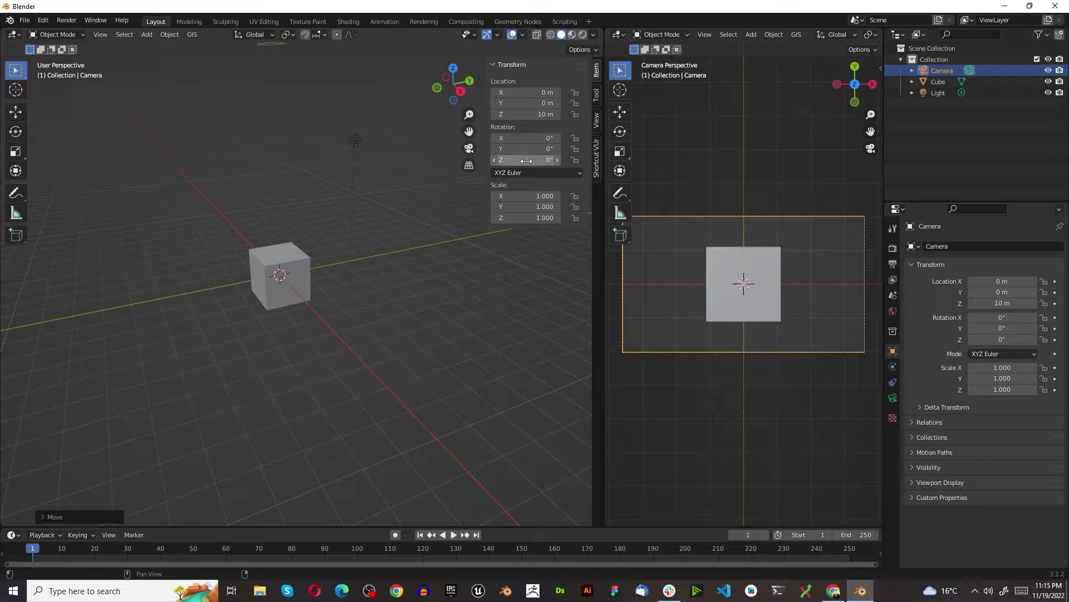
Lower the camera along Z to 5.8943 m so the cube fills the frame.
middle_drag(339, 167, 273, 218)
key(g)
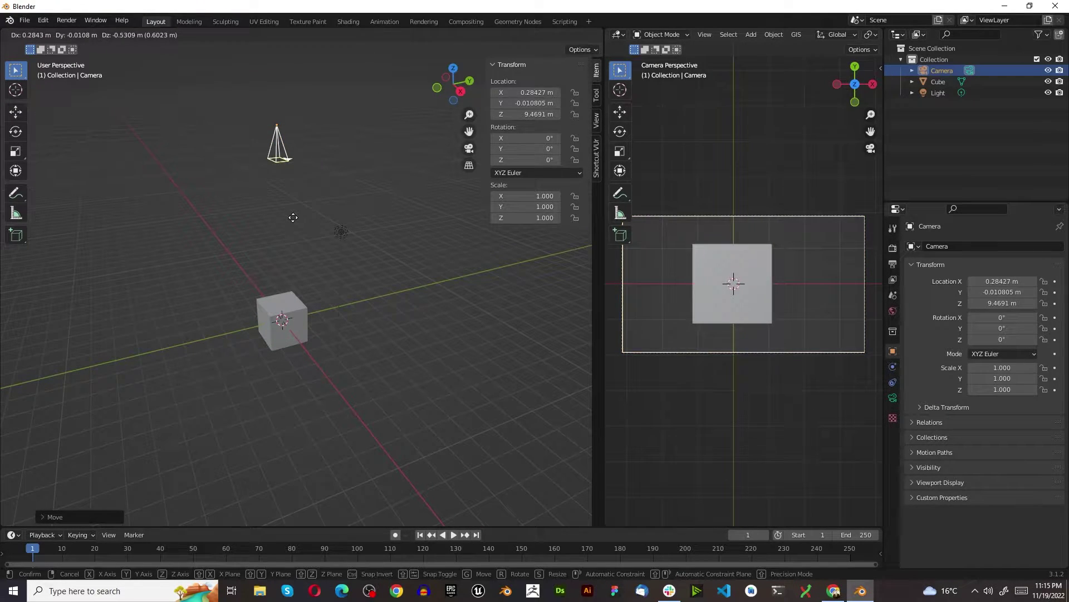
key(z)
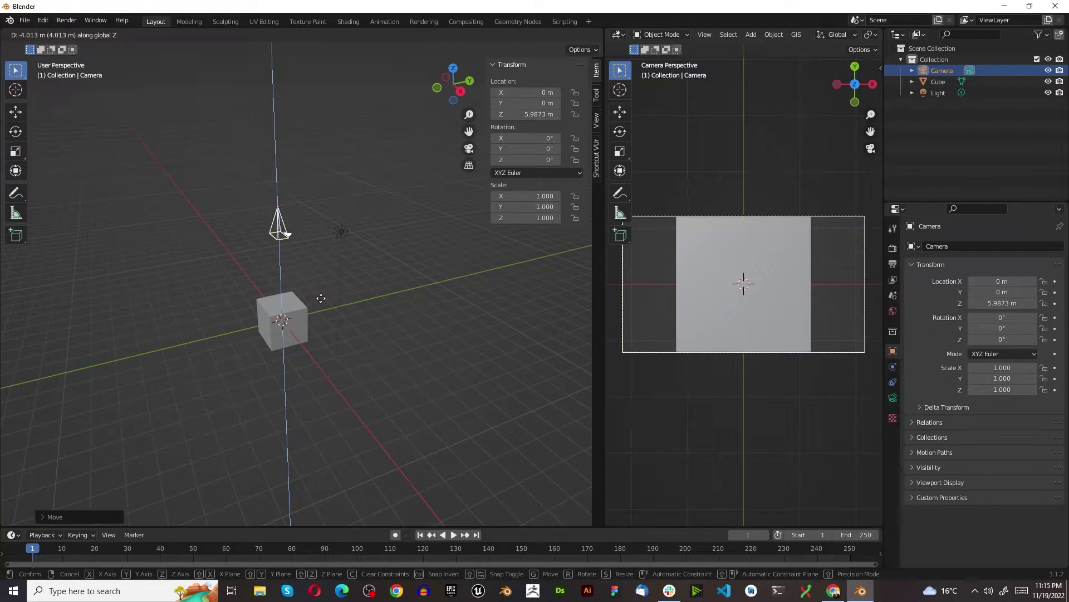
click(321, 298)
scroll(697, 346, up, 2)
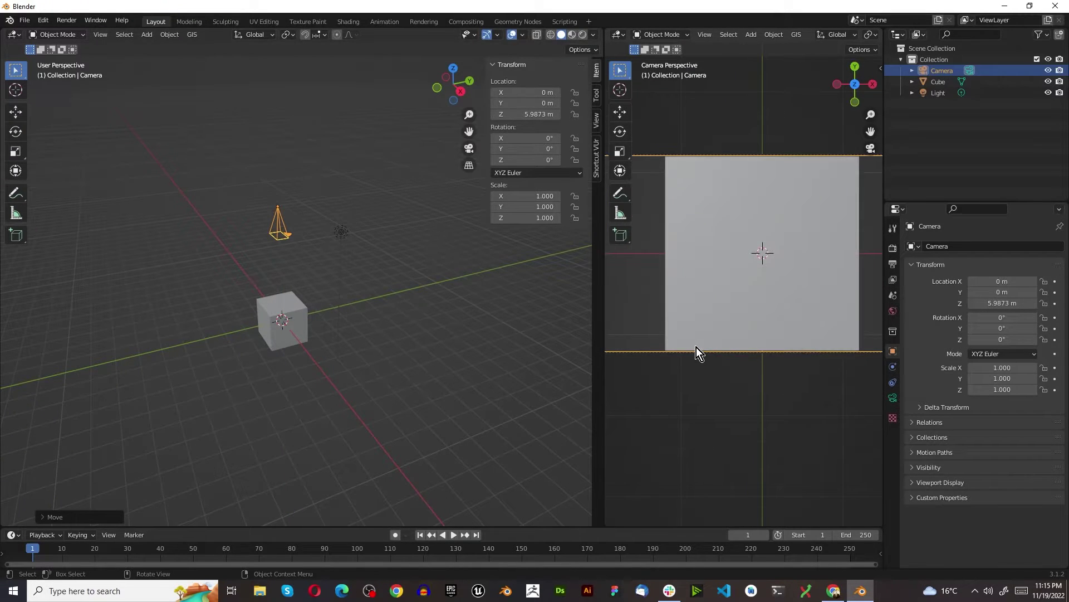
scroll(697, 347, up, 3)
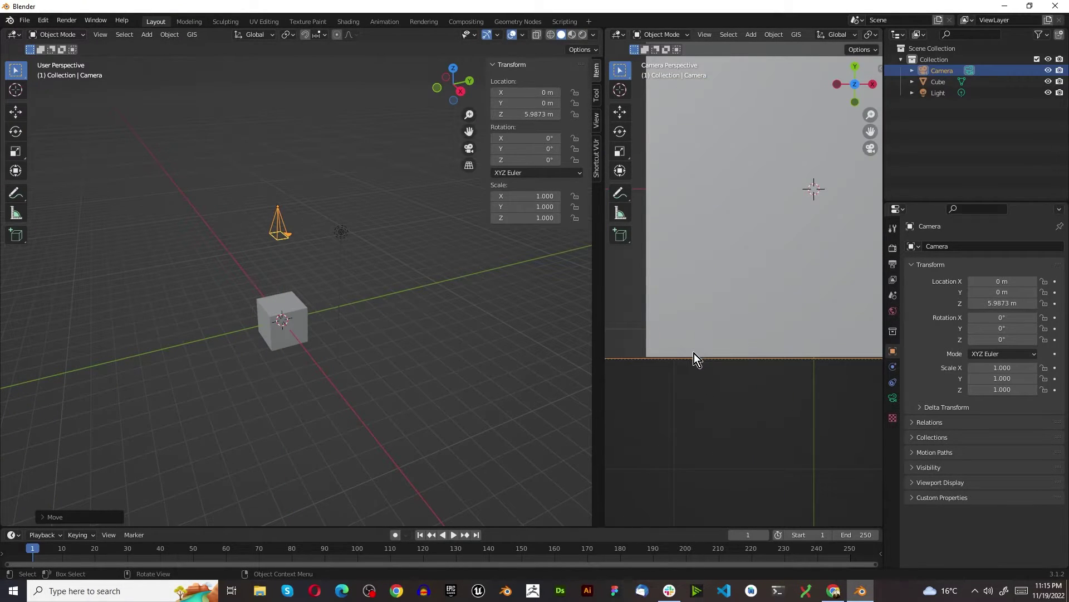
key(g)
key(z)
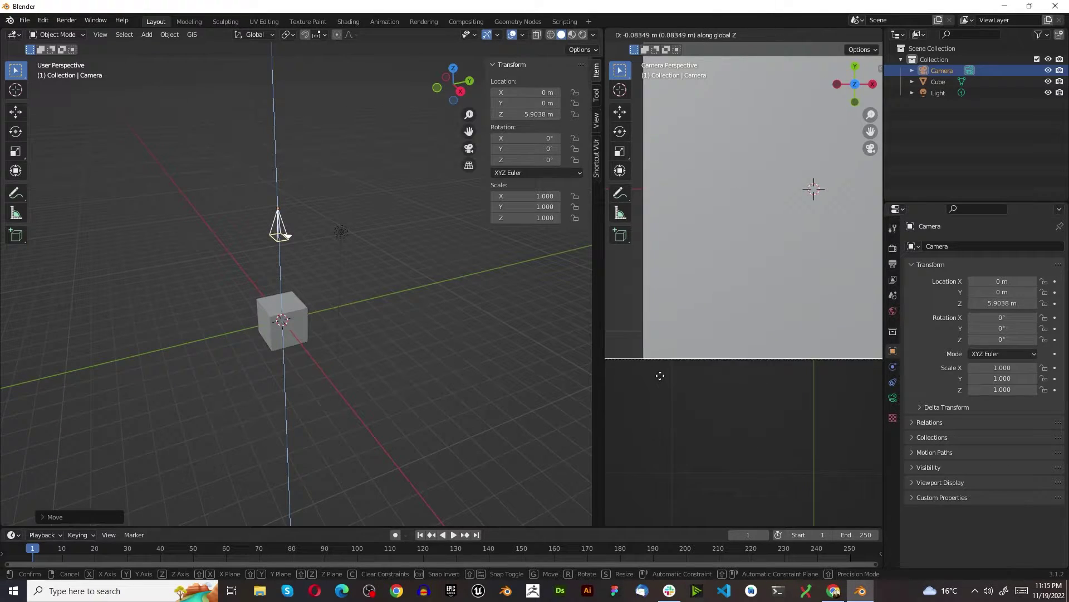
click(659, 374)
scroll(702, 414, down, 3)
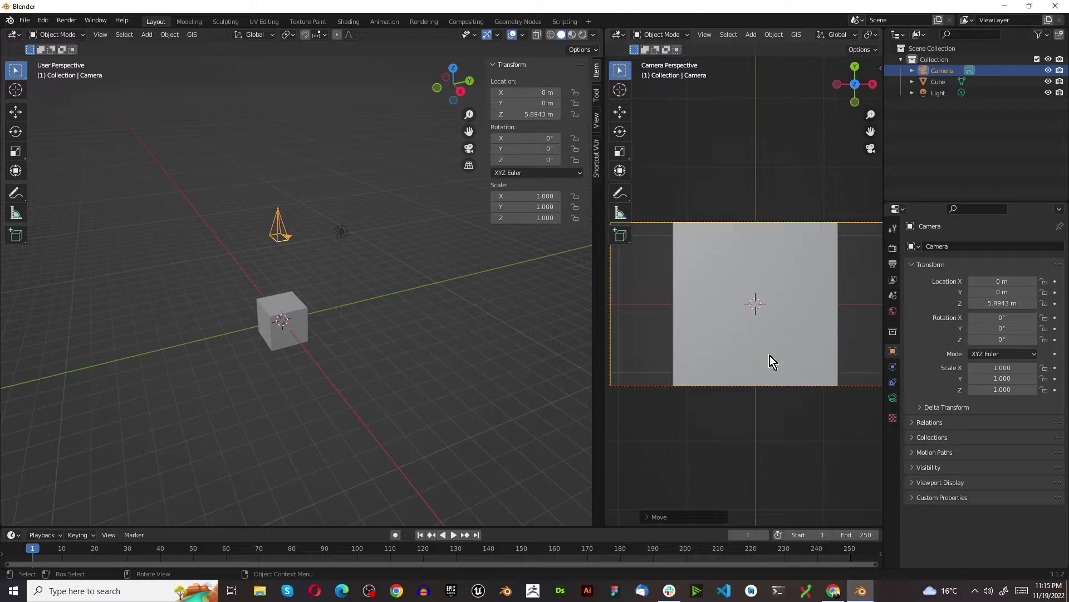
scroll(710, 332, down, 1)
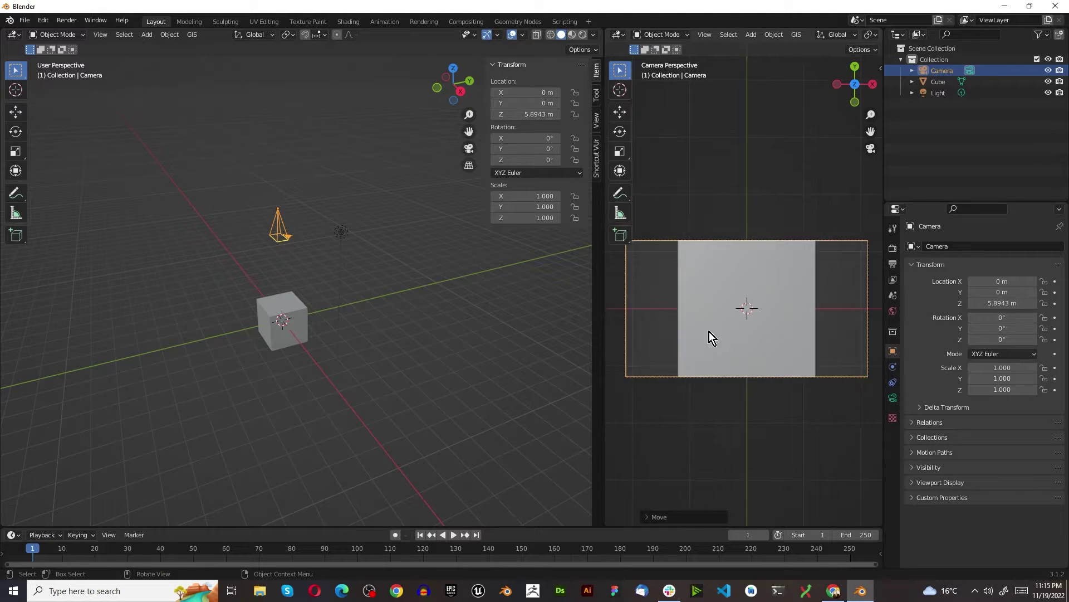
scroll(729, 342, up, 2)
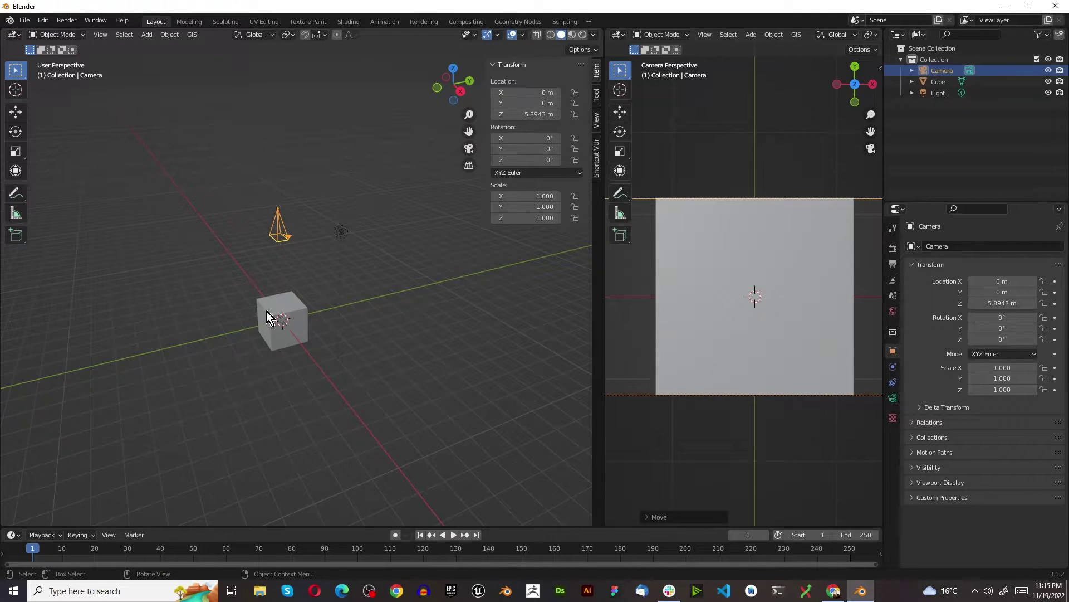
scroll(267, 312, up, 4)
Connect an Image Texture to the cube's Base Color and load anime castle.png from the Desktop.
click(288, 312)
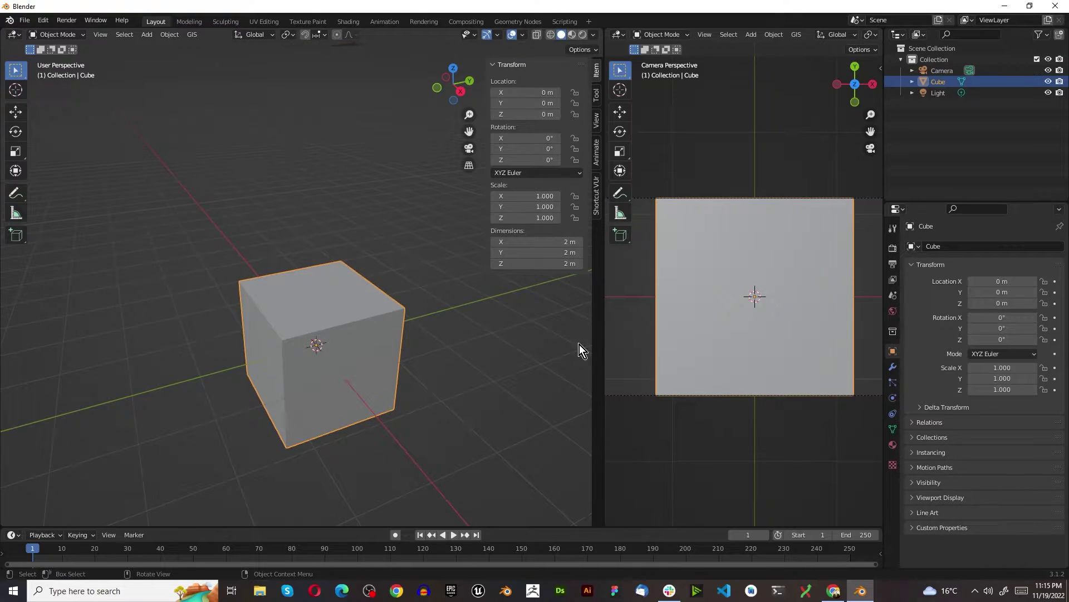
click(893, 444)
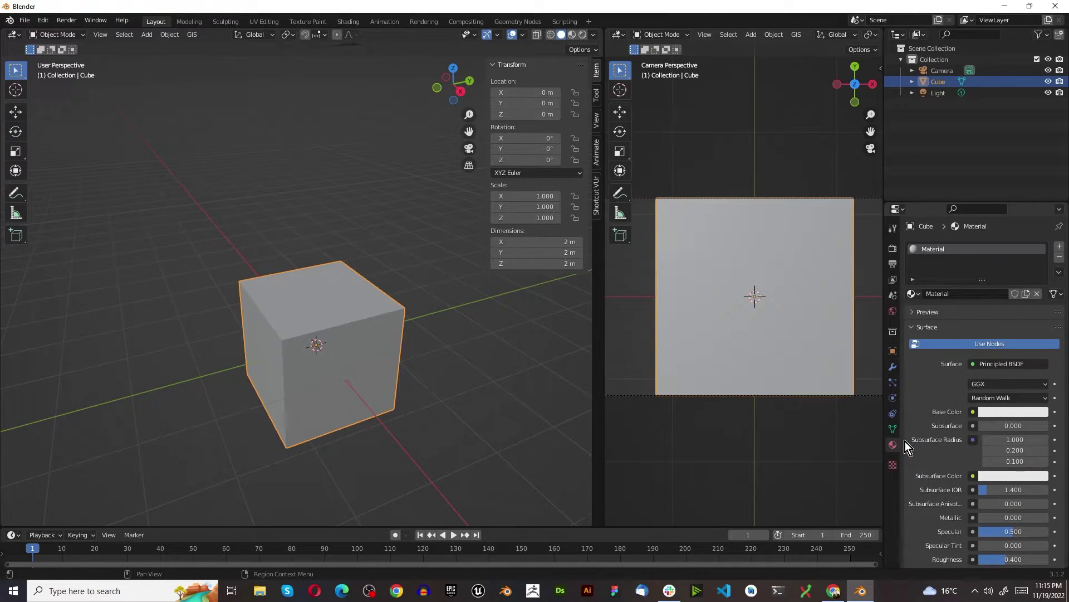
click(973, 411)
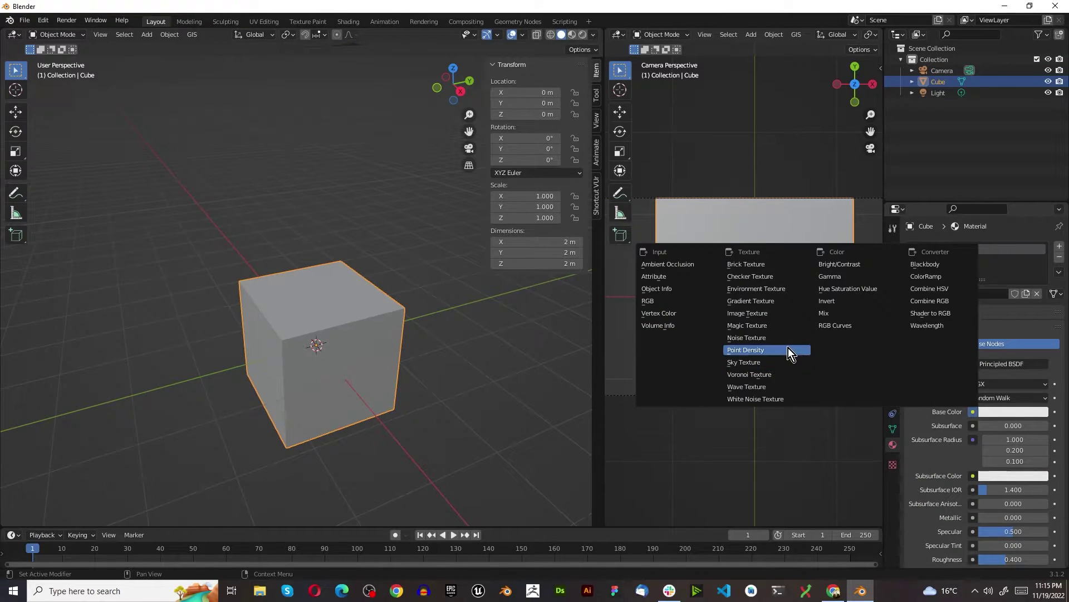
click(764, 316)
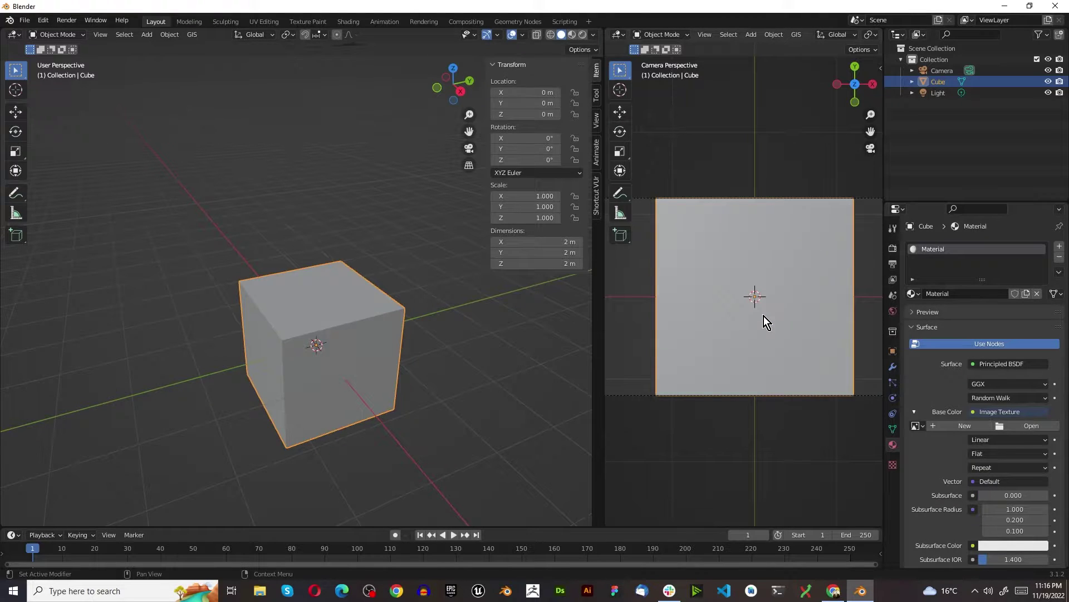
click(1020, 430)
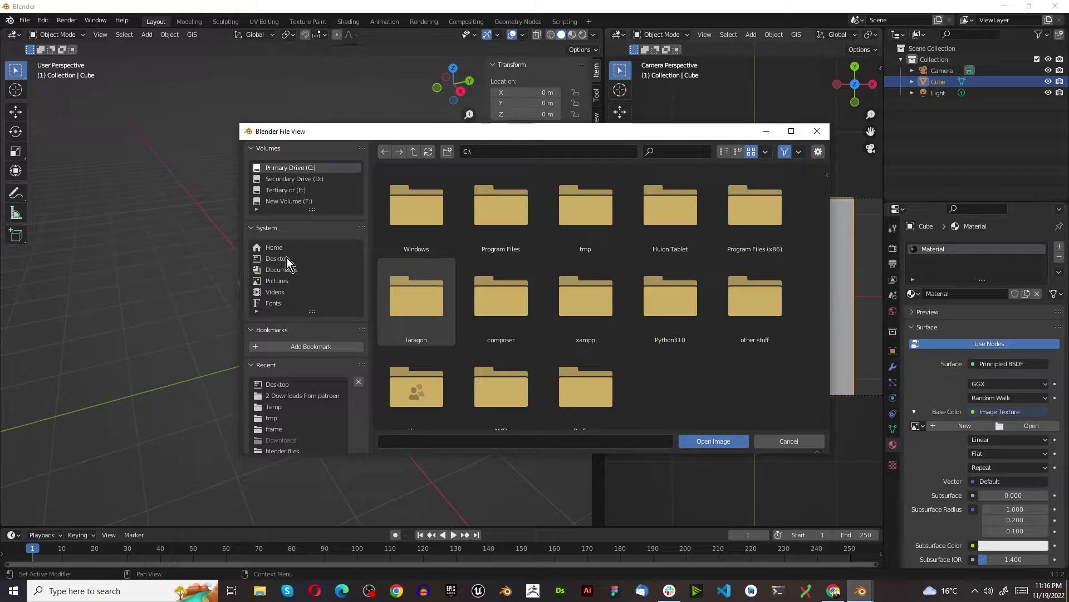
click(277, 259)
scroll(537, 302, down, 8)
click(519, 326)
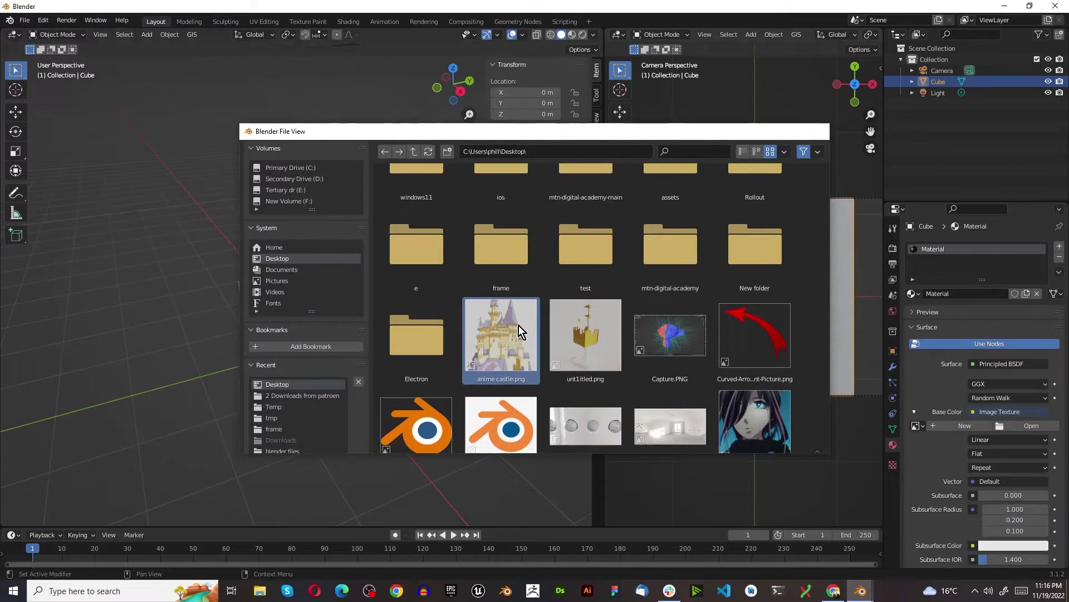
double_click(519, 330)
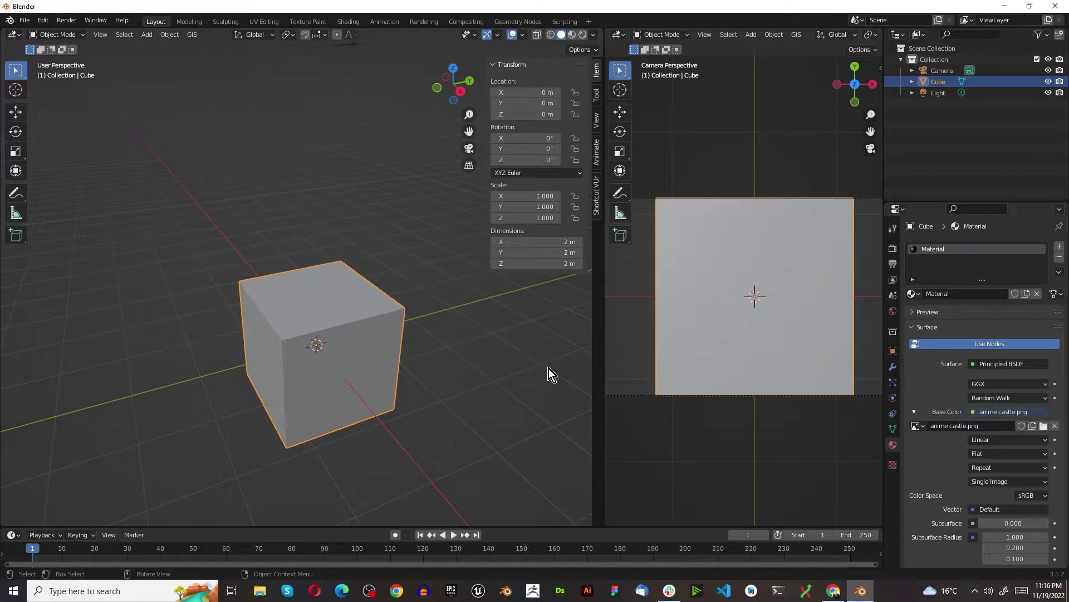
Switch the viewport to material preview and delete the default cube.
click(571, 36)
scroll(317, 365, up, 3)
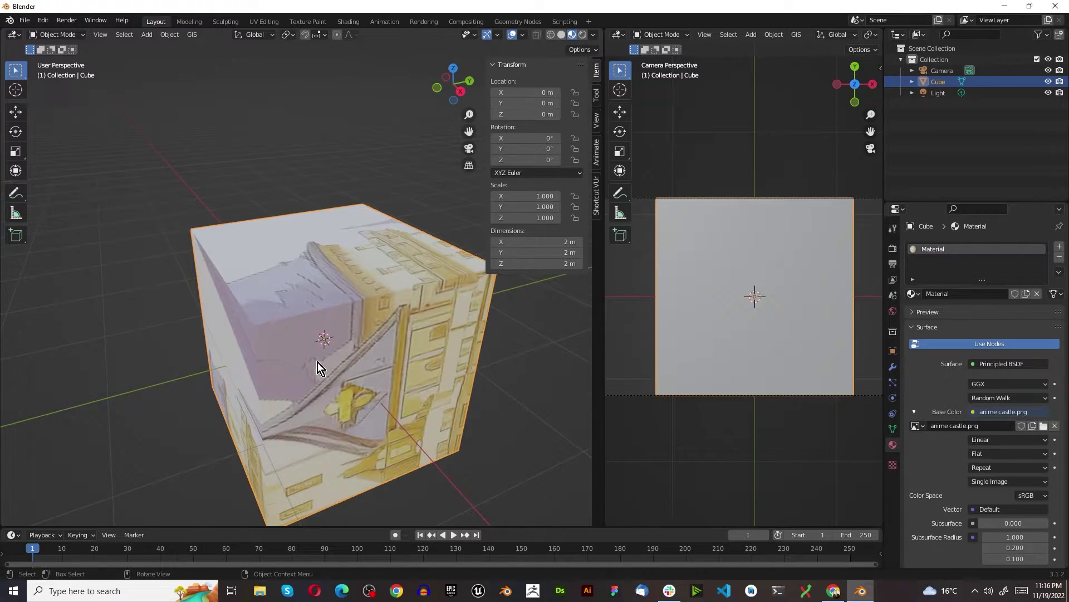
scroll(318, 368, up, 2)
scroll(309, 257, down, 4)
scroll(302, 263, up, 2)
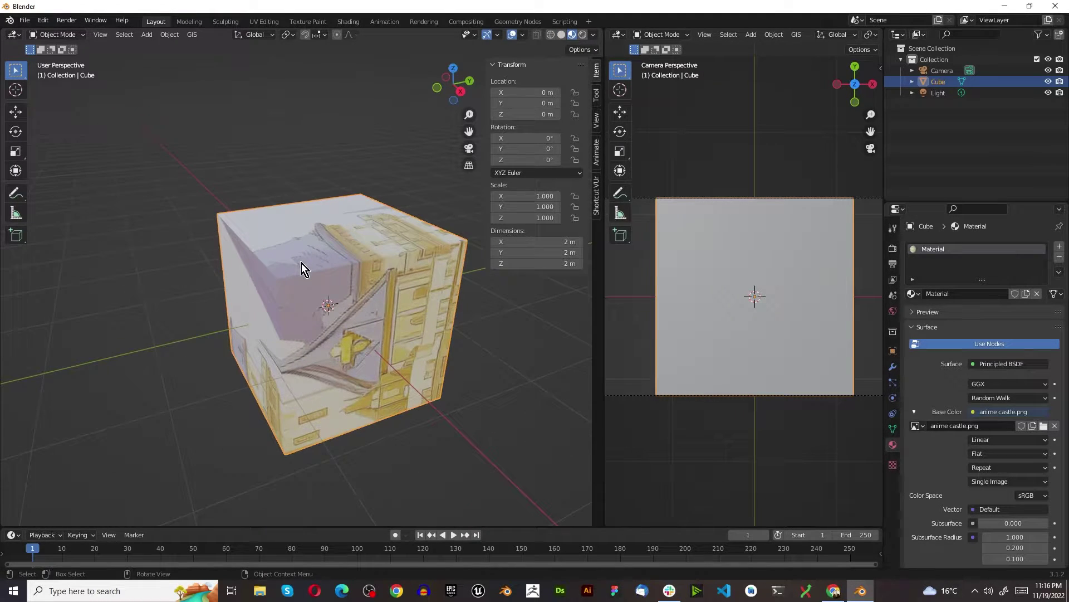
key(x)
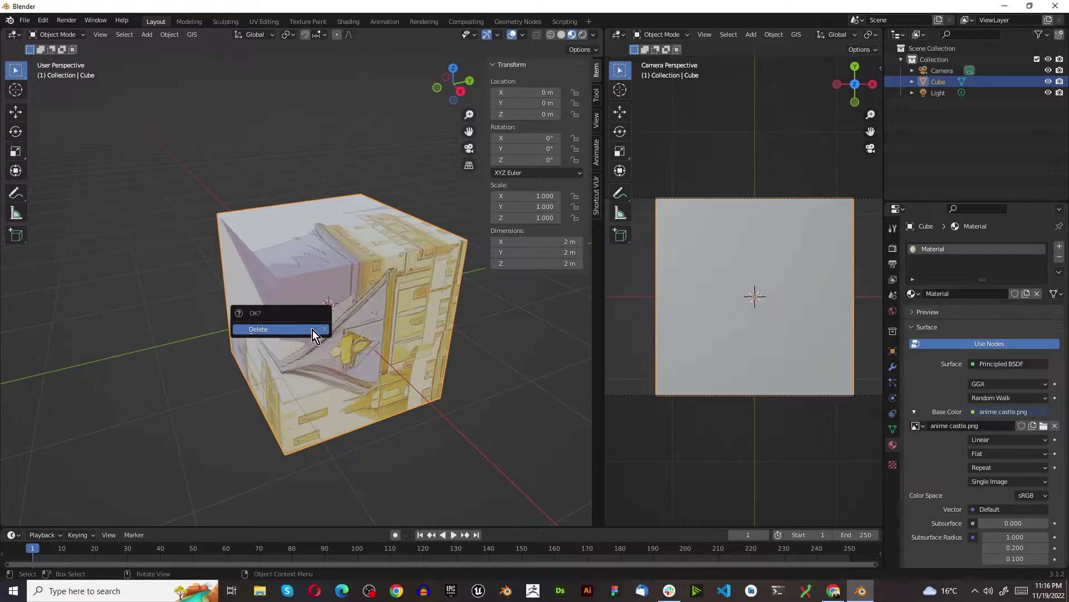
click(313, 330)
Add a plane and raise it along Z to 0.9803 m.
key(shift+a)
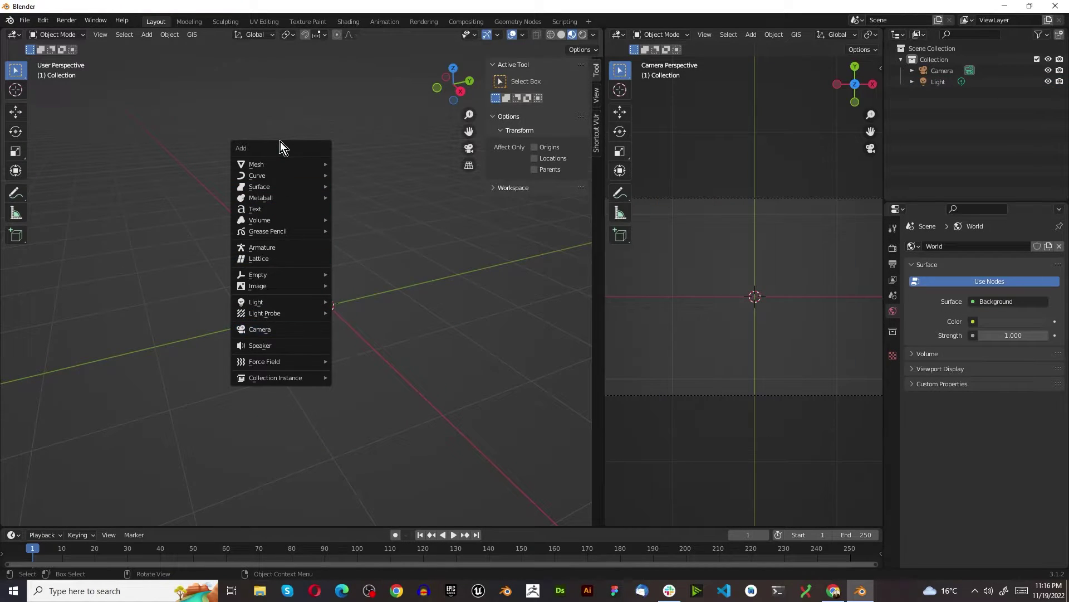
mouse_move(283, 163)
click(337, 165)
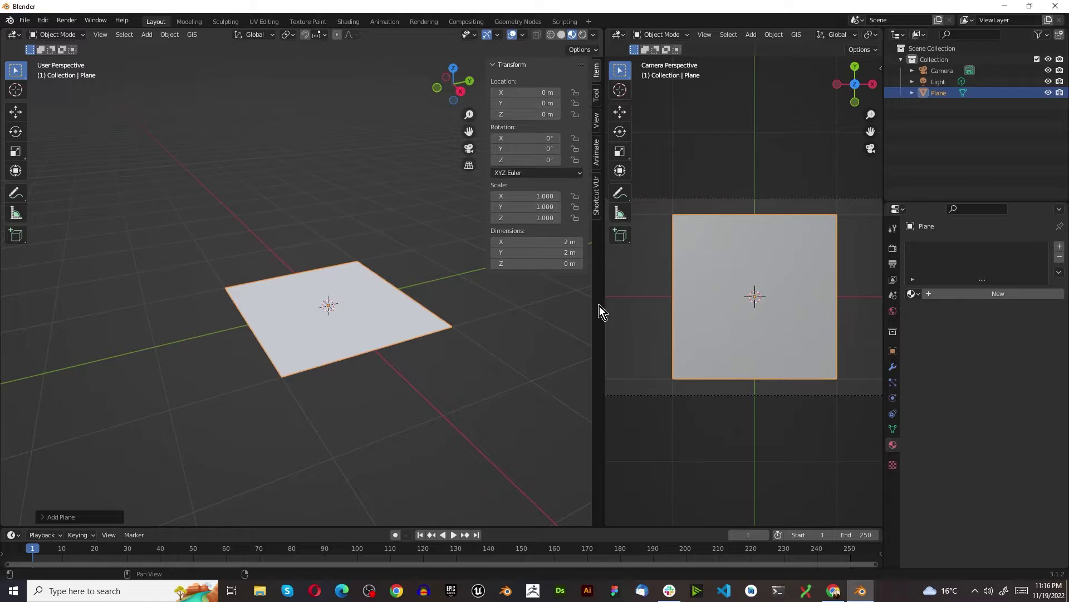
key(g)
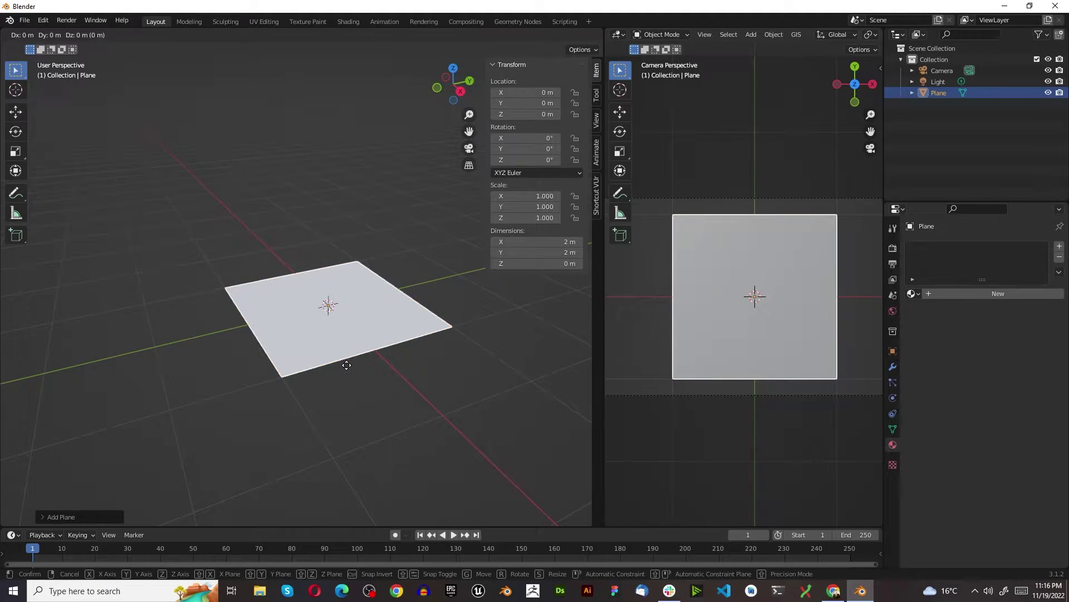
key(z)
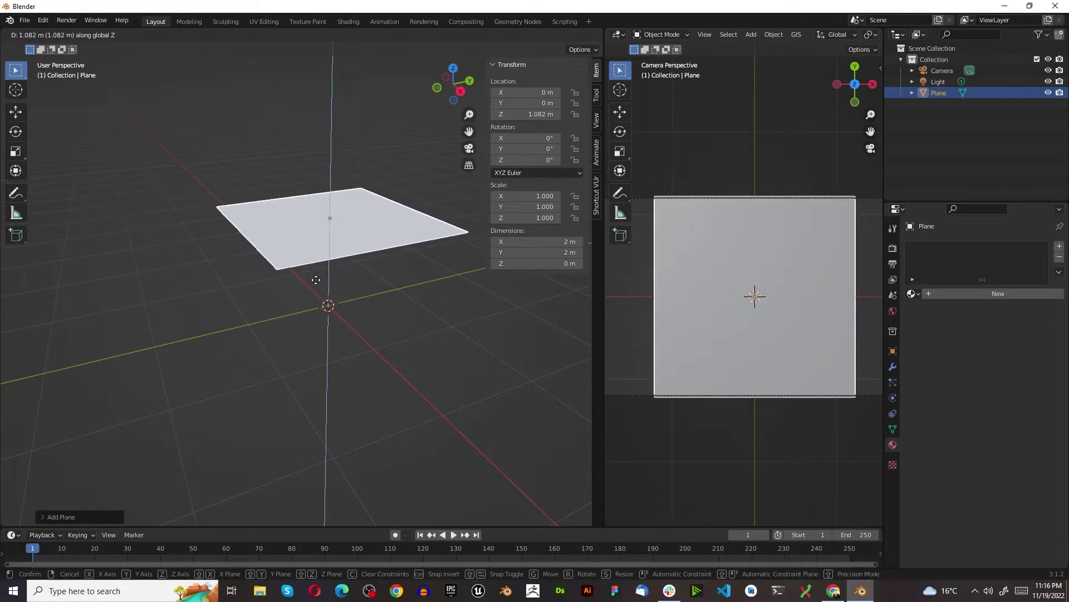
click(326, 283)
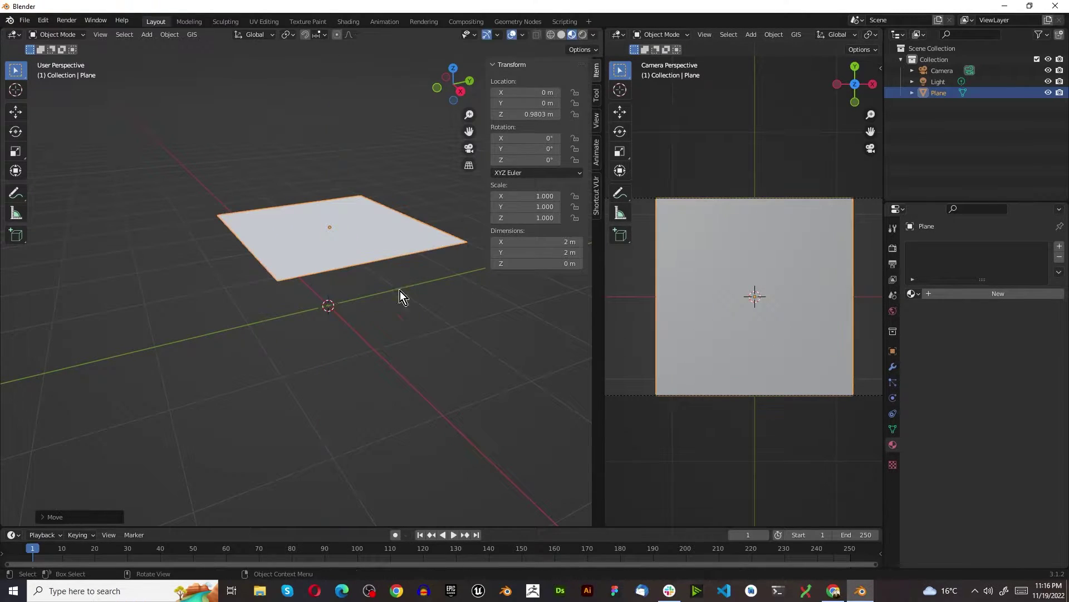
Give the plane a new material whose base colour is the Desktop image anime castle.png.
click(970, 297)
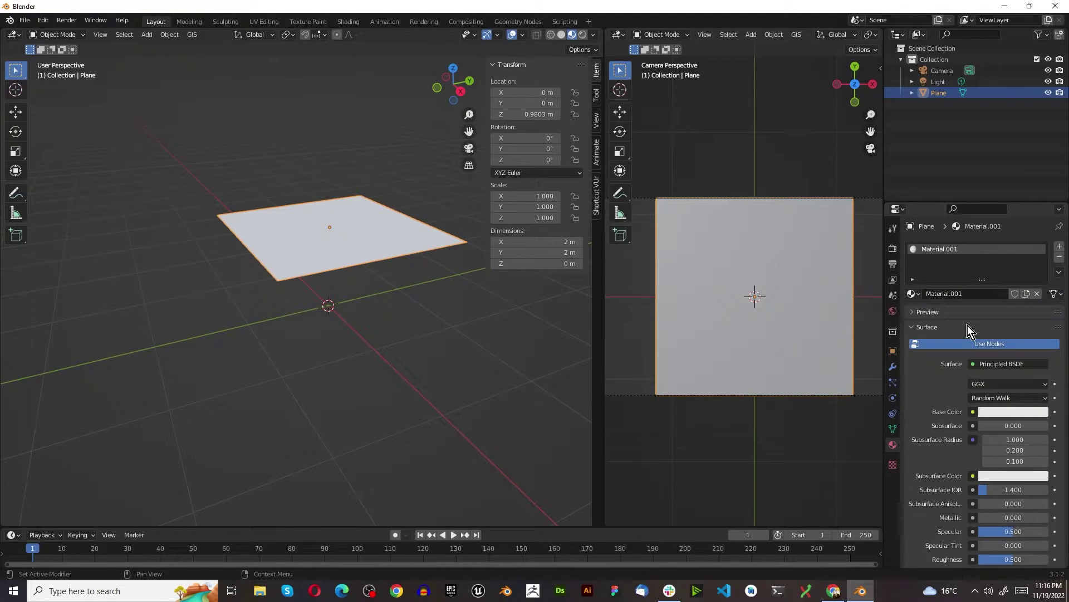
click(972, 412)
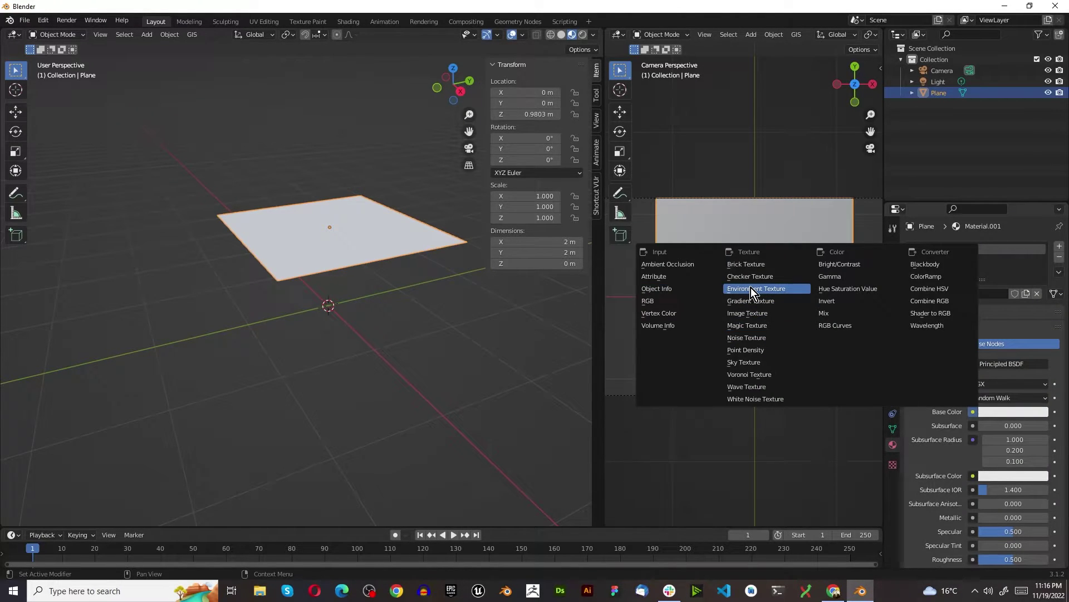
click(751, 314)
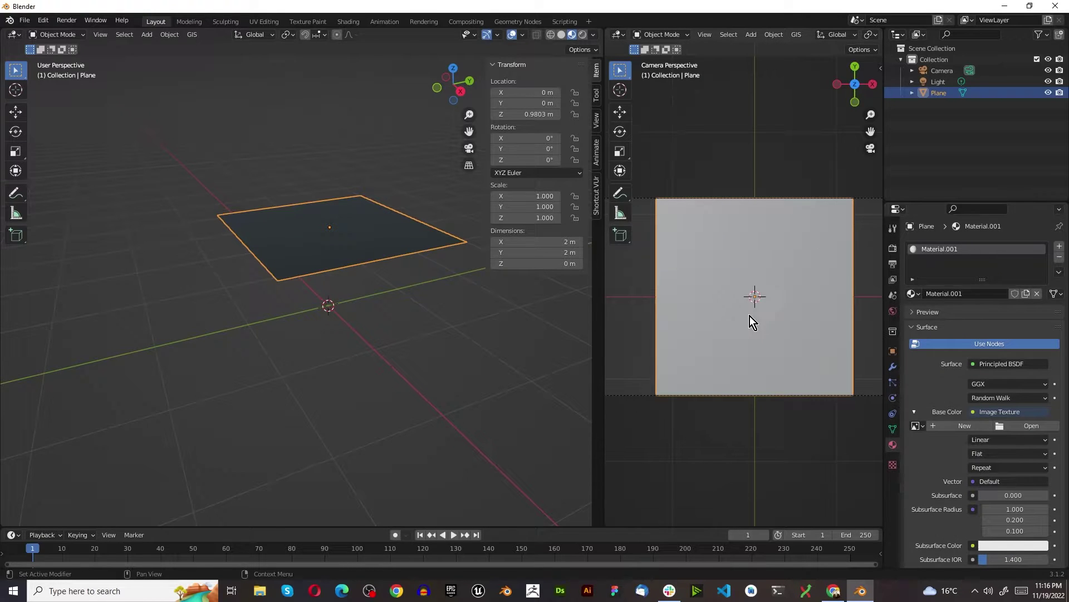
click(1029, 425)
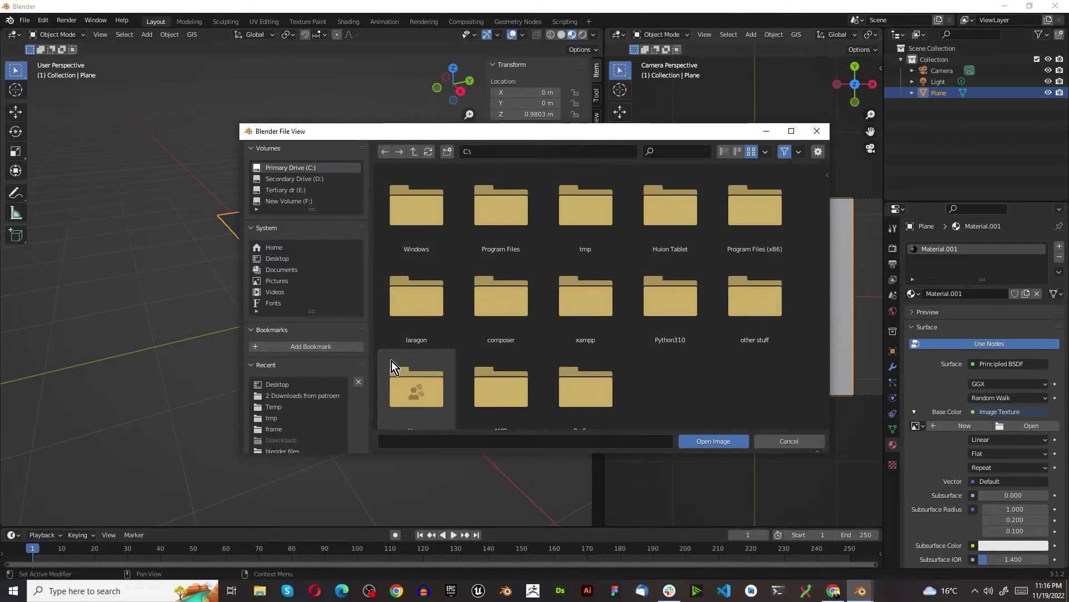
click(283, 266)
scroll(485, 312, down, 3)
click(479, 295)
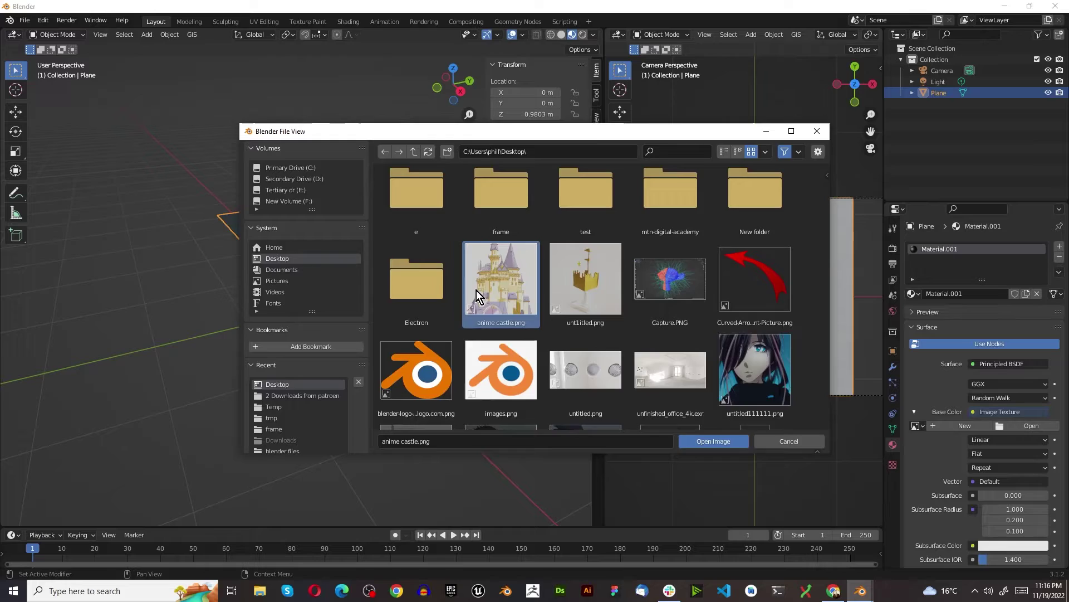
double_click(476, 290)
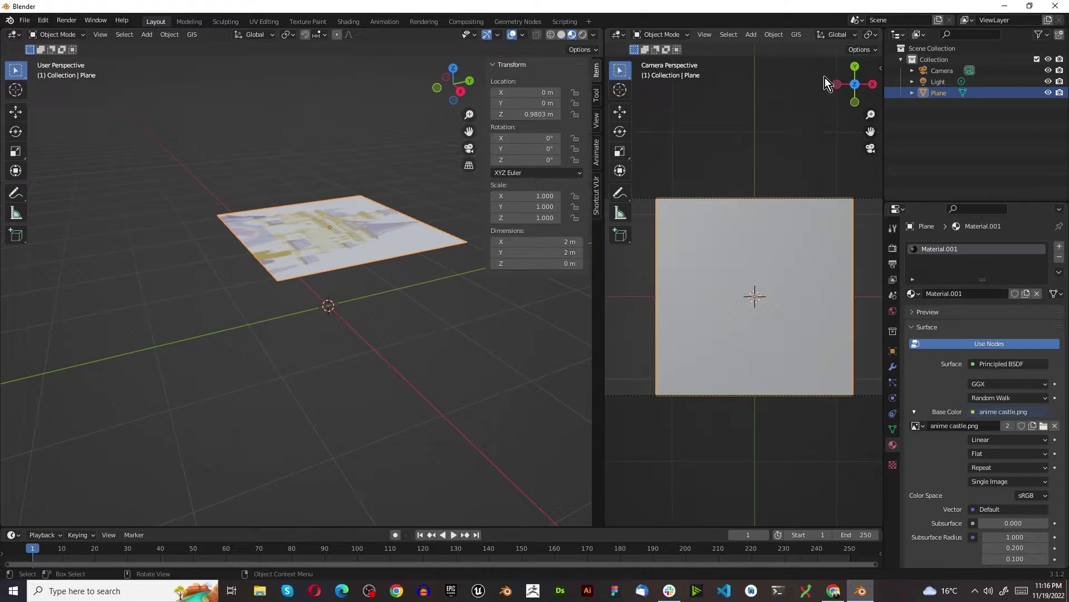
Show only the camera view, in Rendered shading, filling the viewport area.
drag(599, 362, 362, 284)
click(862, 35)
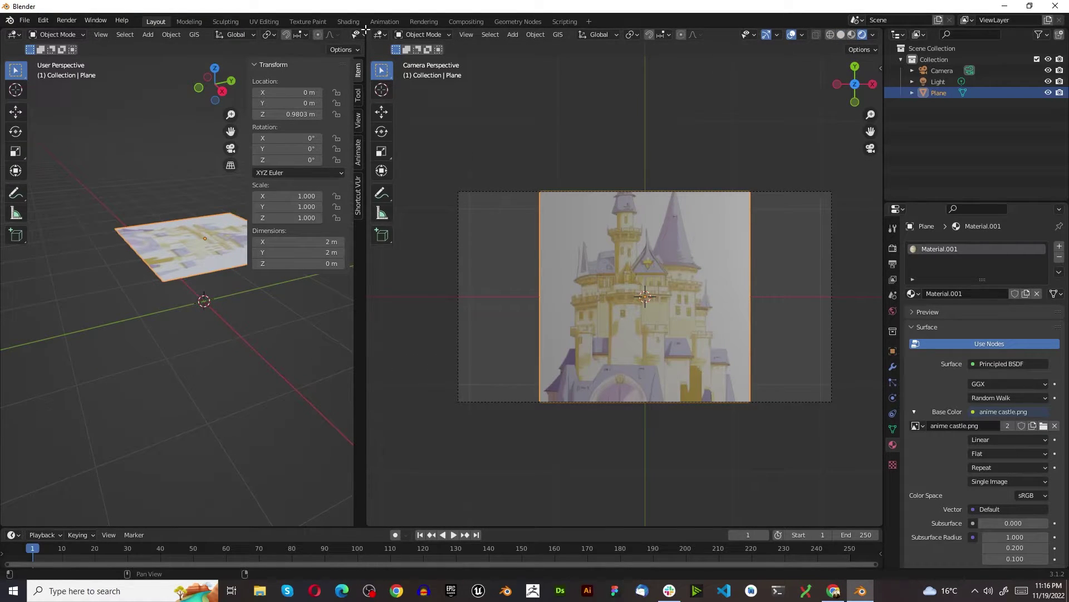
drag(365, 28, 271, 50)
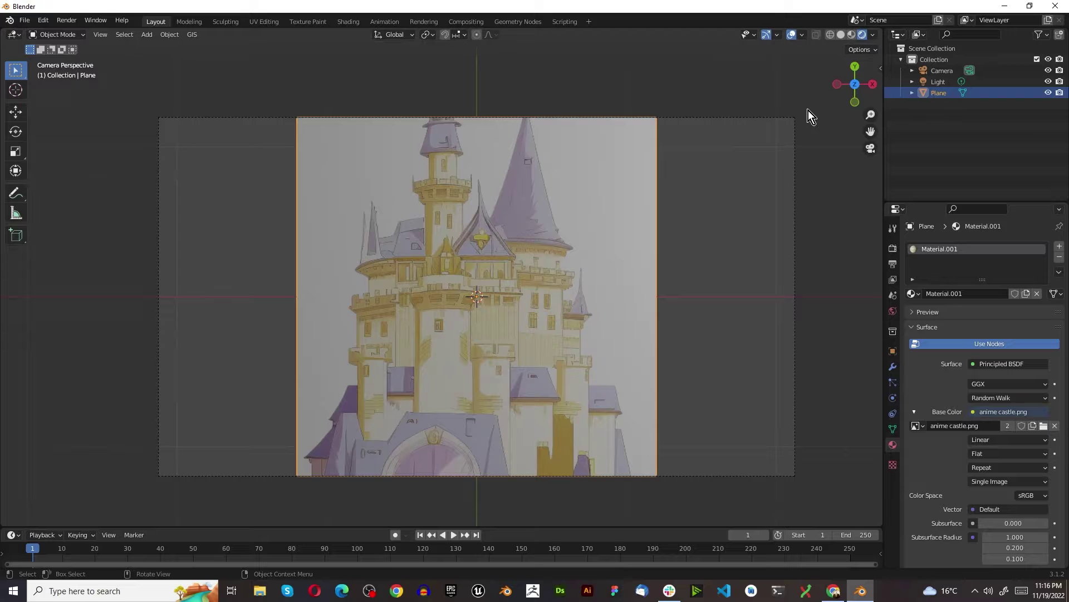
Enable AI Render in the render settings and set the image size to 512x512.
click(893, 248)
scroll(948, 390, down, 3)
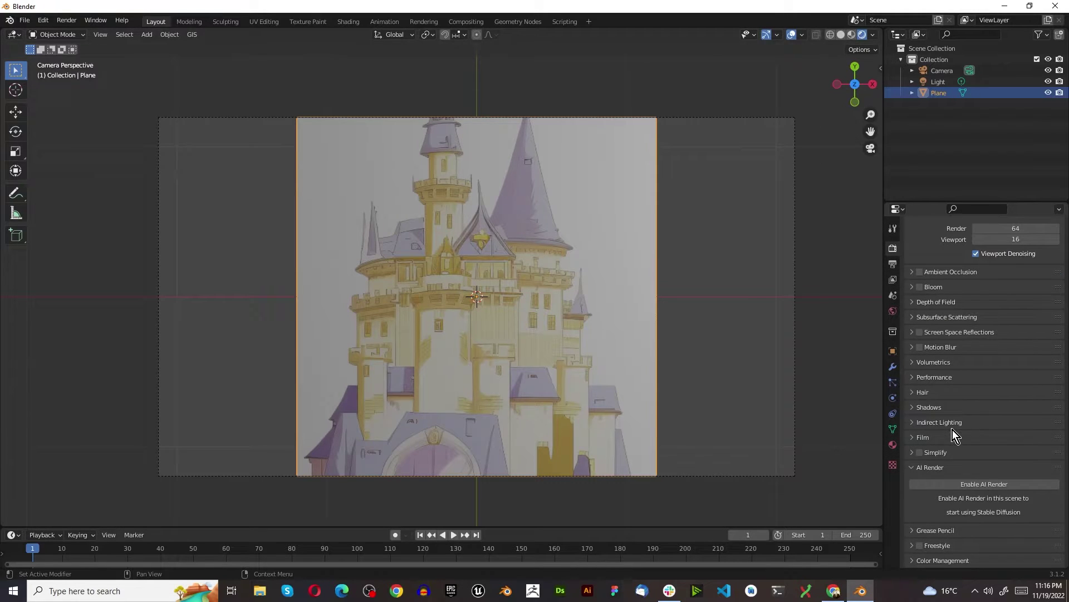
click(978, 484)
scroll(953, 458, down, 5)
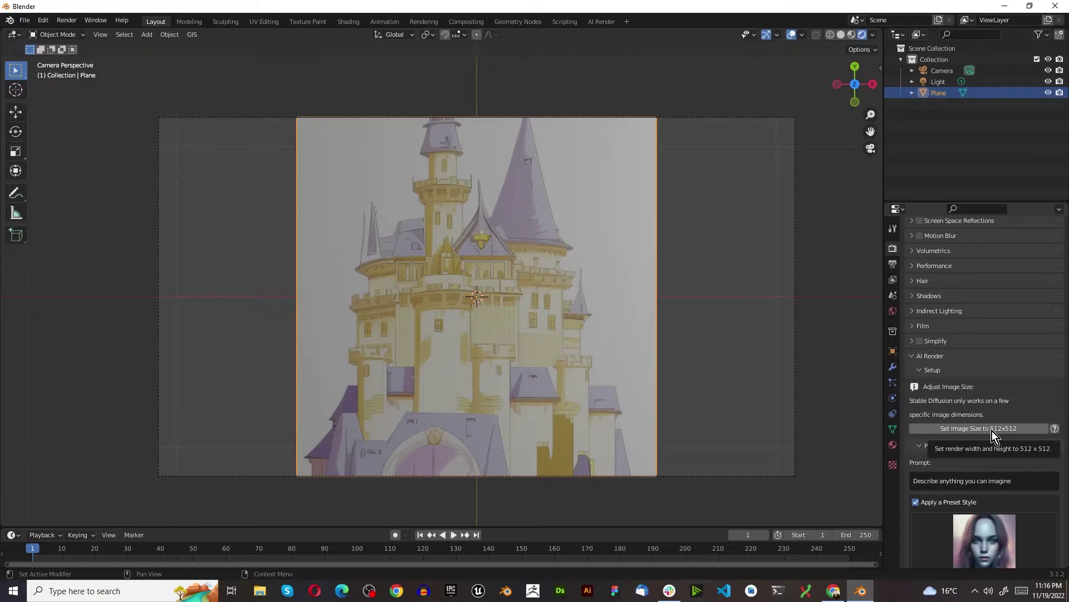
click(991, 428)
scroll(557, 362, down, 5)
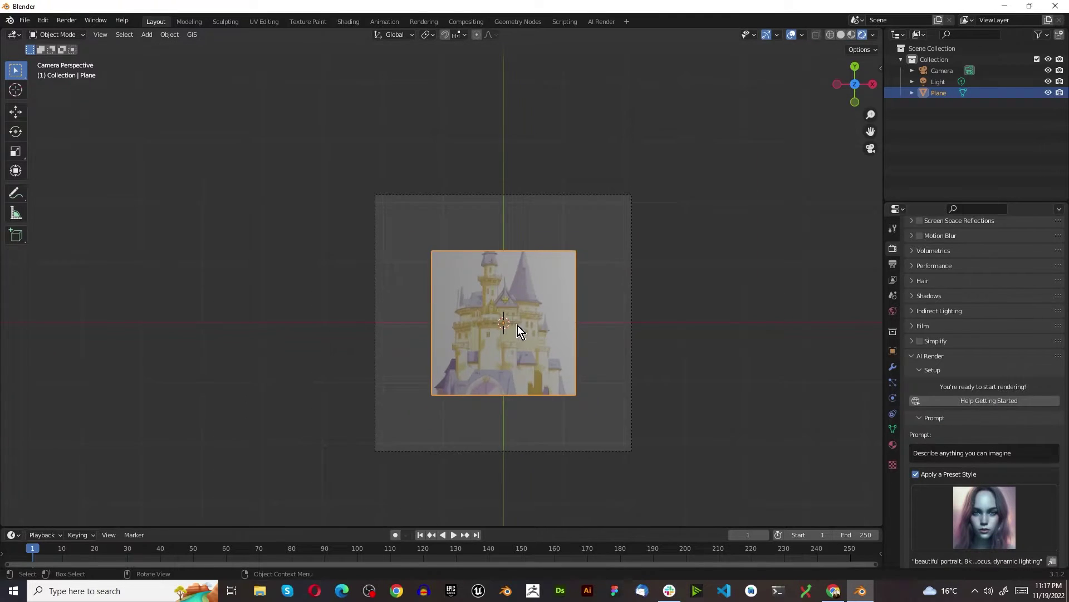
scroll(485, 239, up, 2)
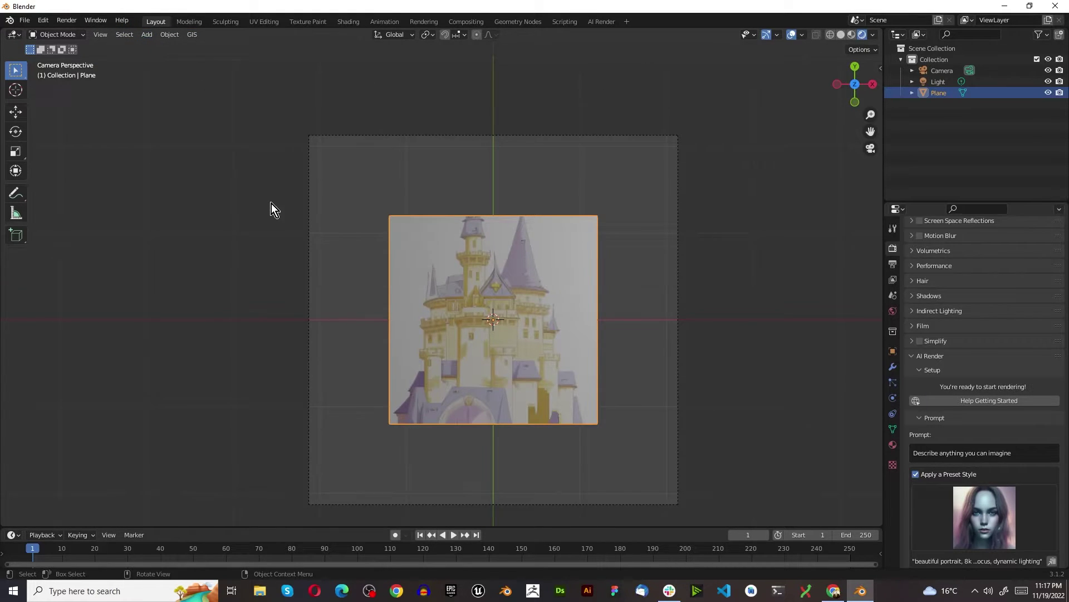
Try moving the plane along Z, checking the framing outside and through the camera.
scroll(271, 203, down, 2)
scroll(340, 242, up, 2)
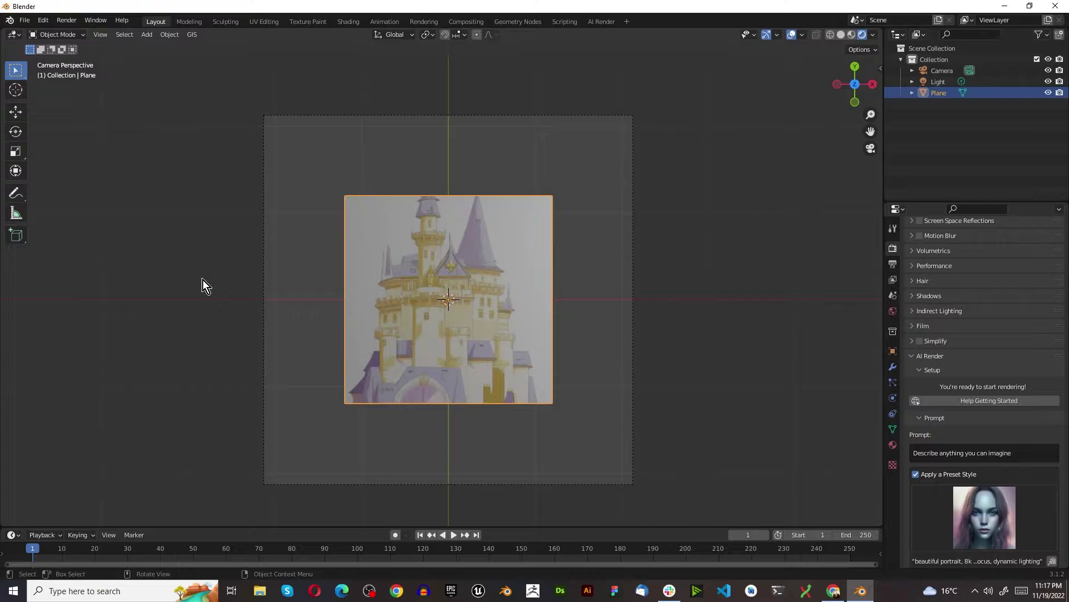
key(g)
key(z)
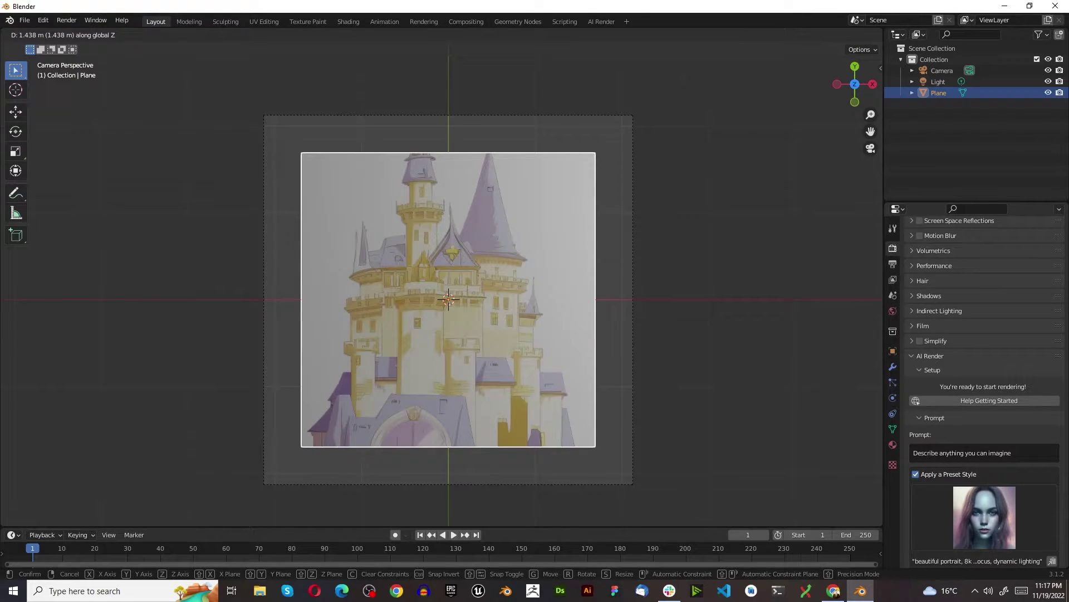
key(Return)
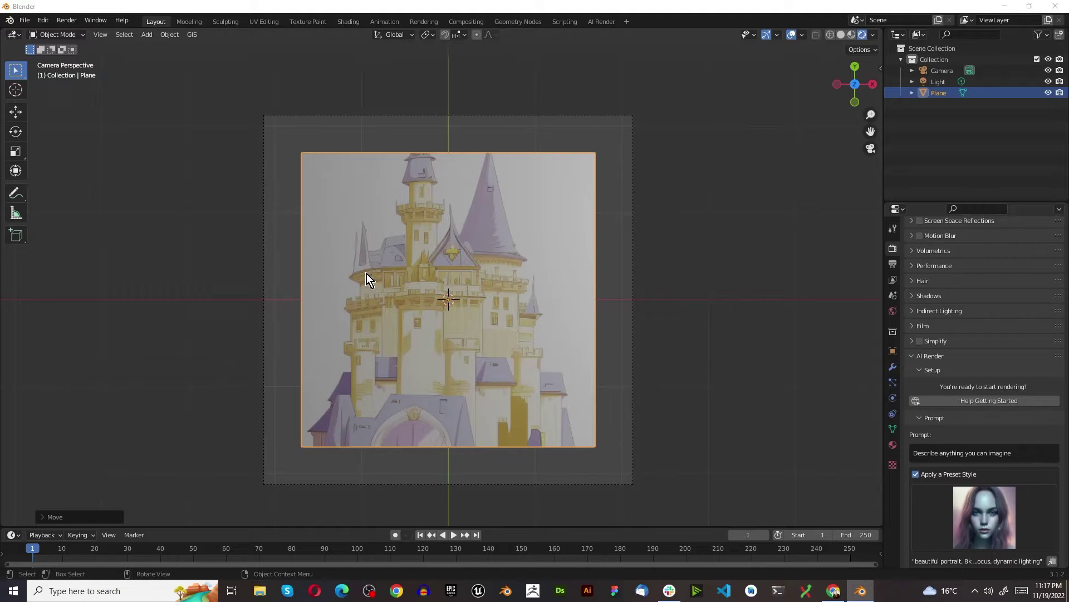
right_click(198, 289)
middle_drag(263, 251, 409, 128)
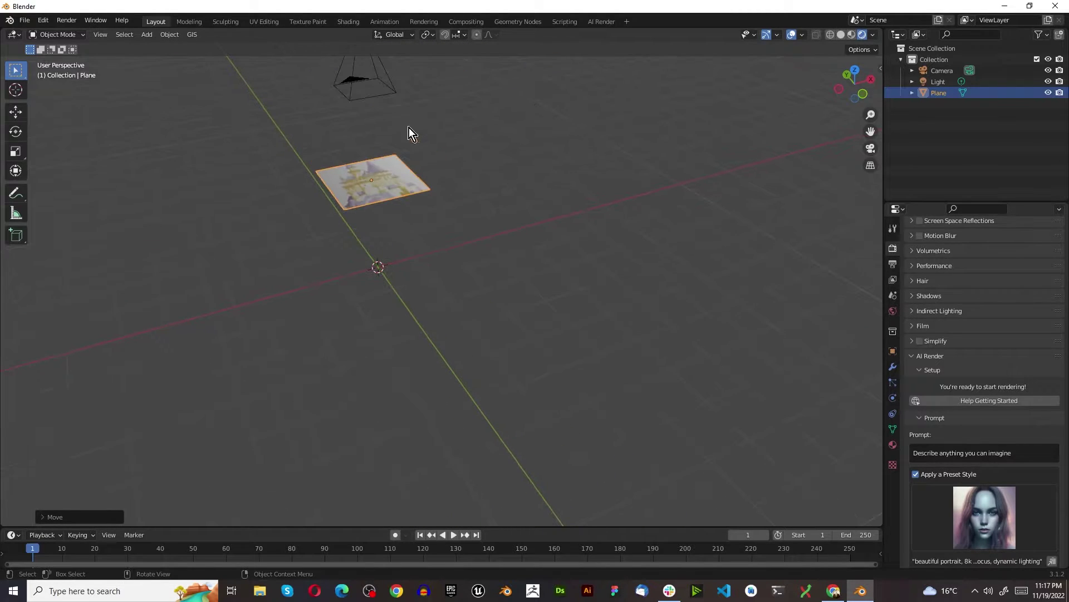
click(870, 148)
key(g)
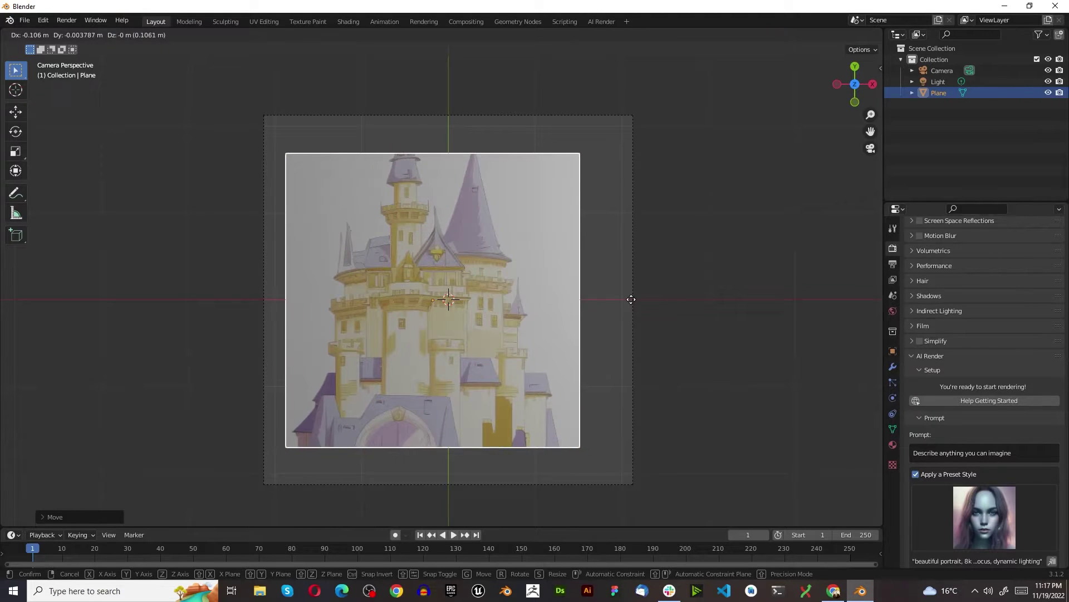
right_click(631, 299)
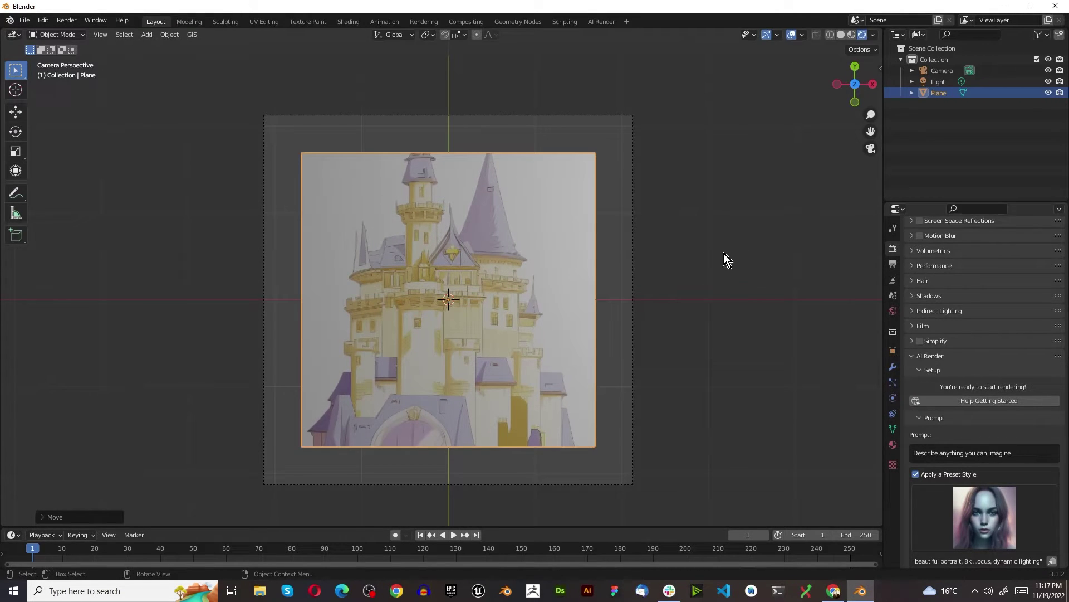
Move the plane up 1 m, then down 0.3 m along Z to fill the frame.
text(gz)
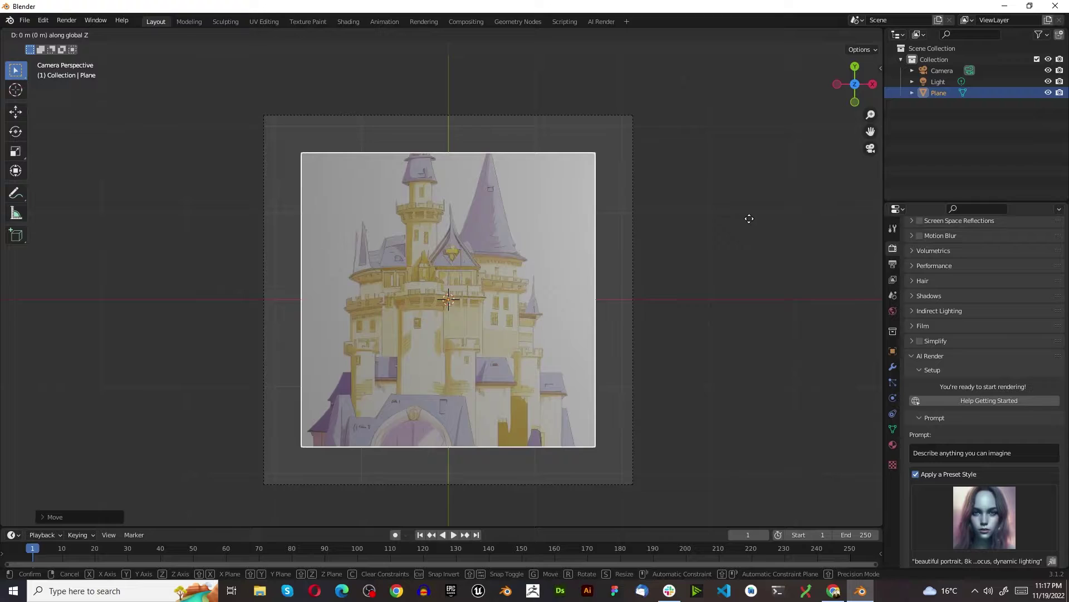
text(1)
key(Return)
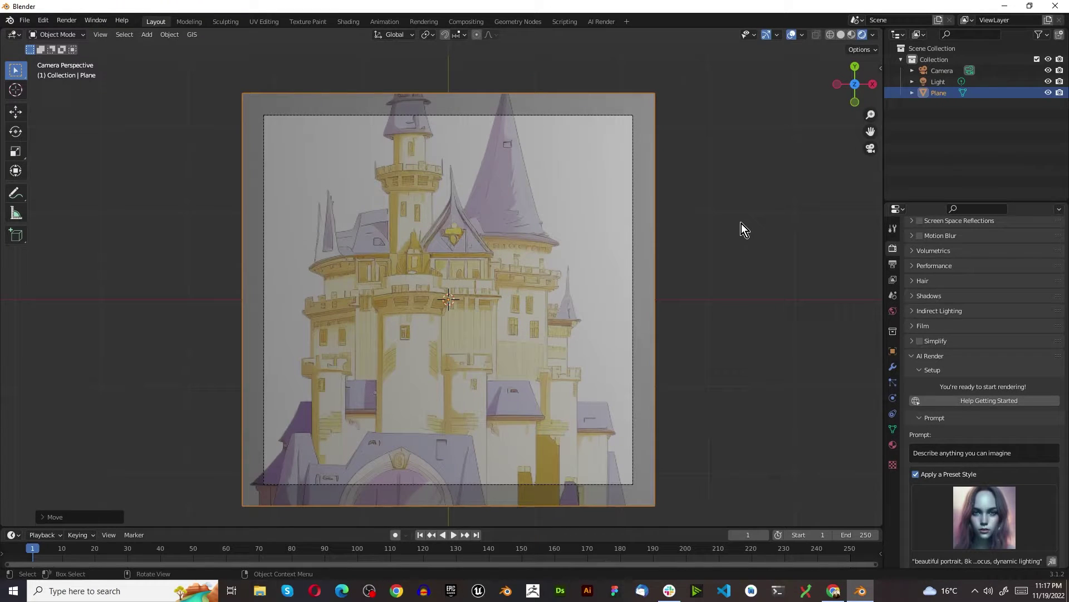
text(gz)
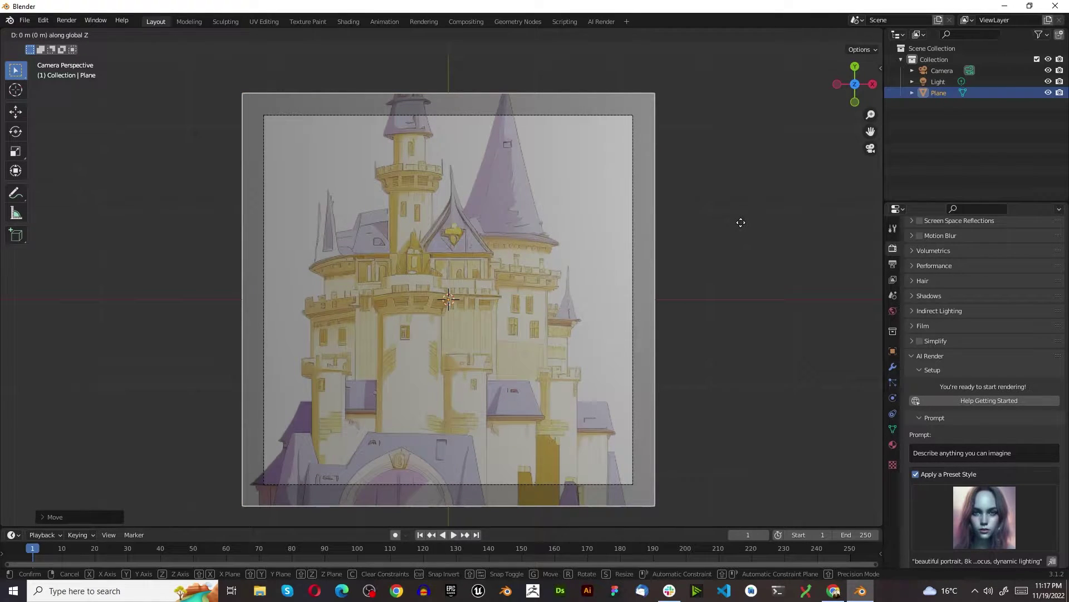
text(-0.2)
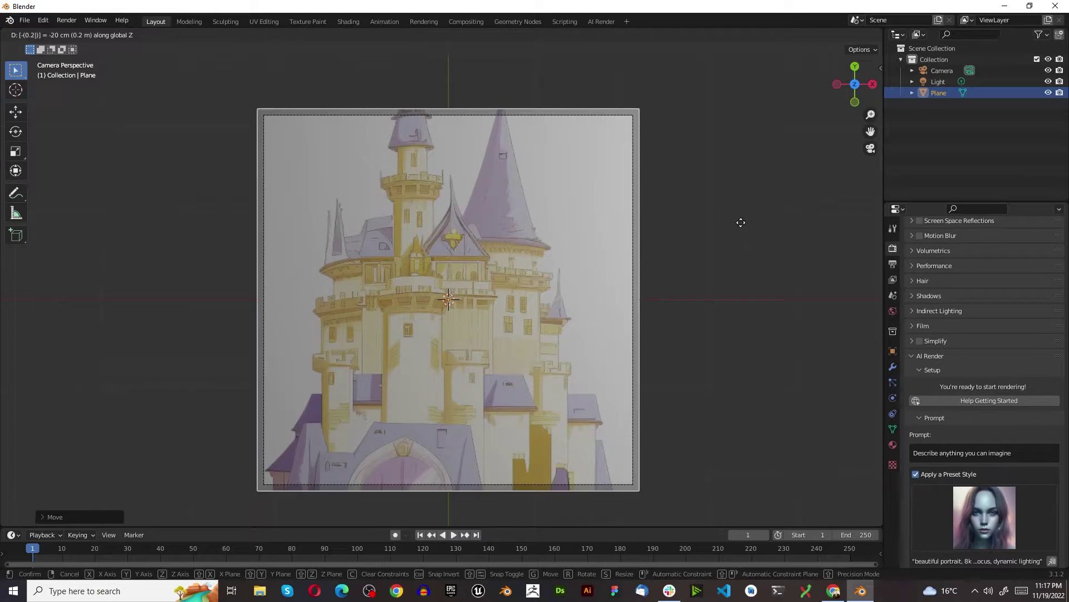
key(BackSpace)
text(3)
key(Return)
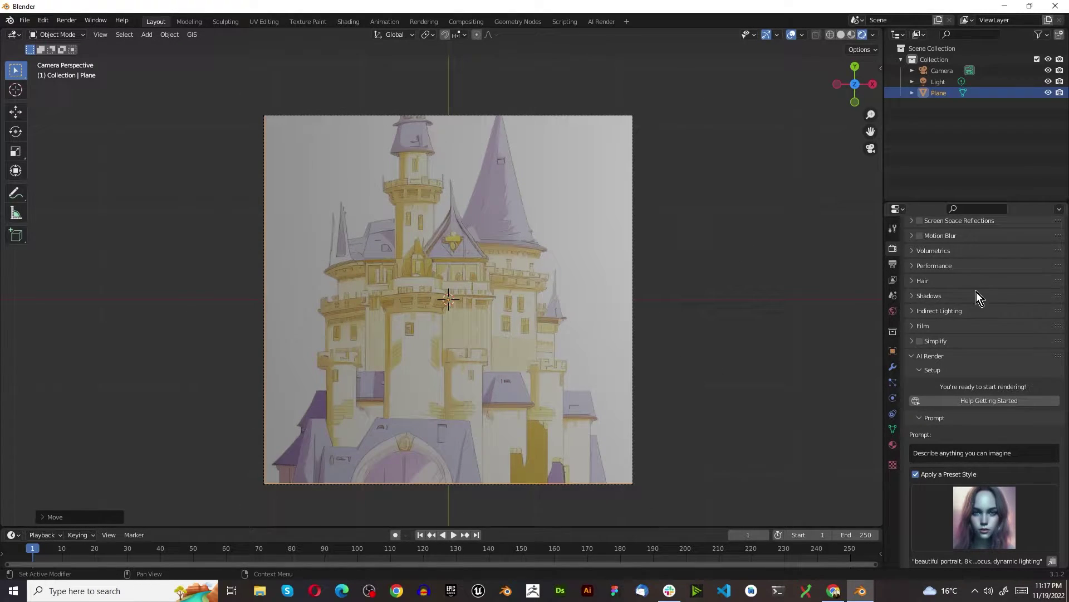
Choose the Shin Hanga preset style for AI Render.
scroll(977, 292, down, 4)
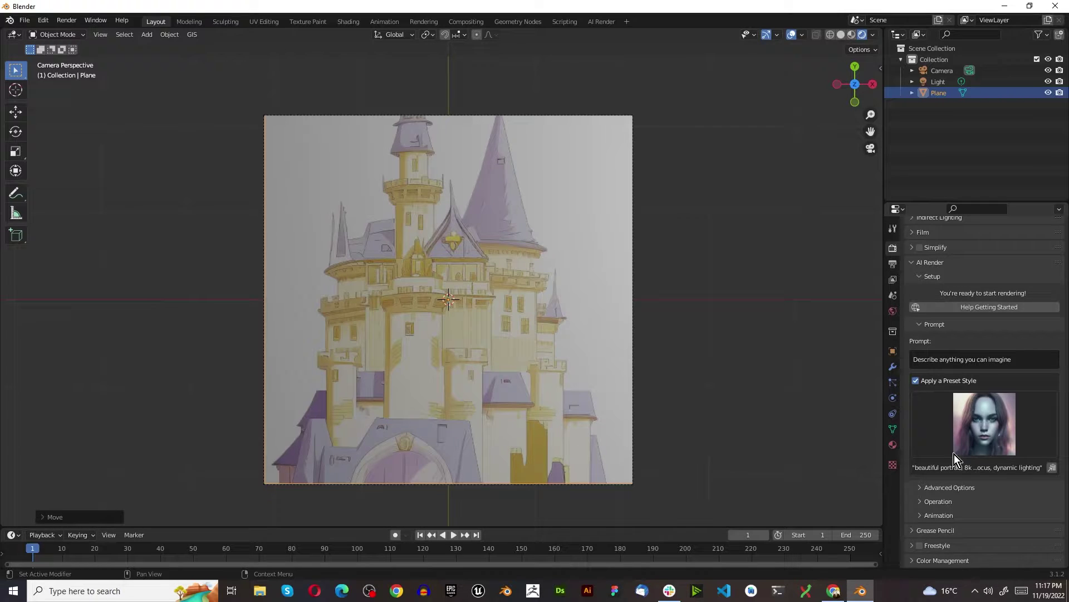
click(980, 415)
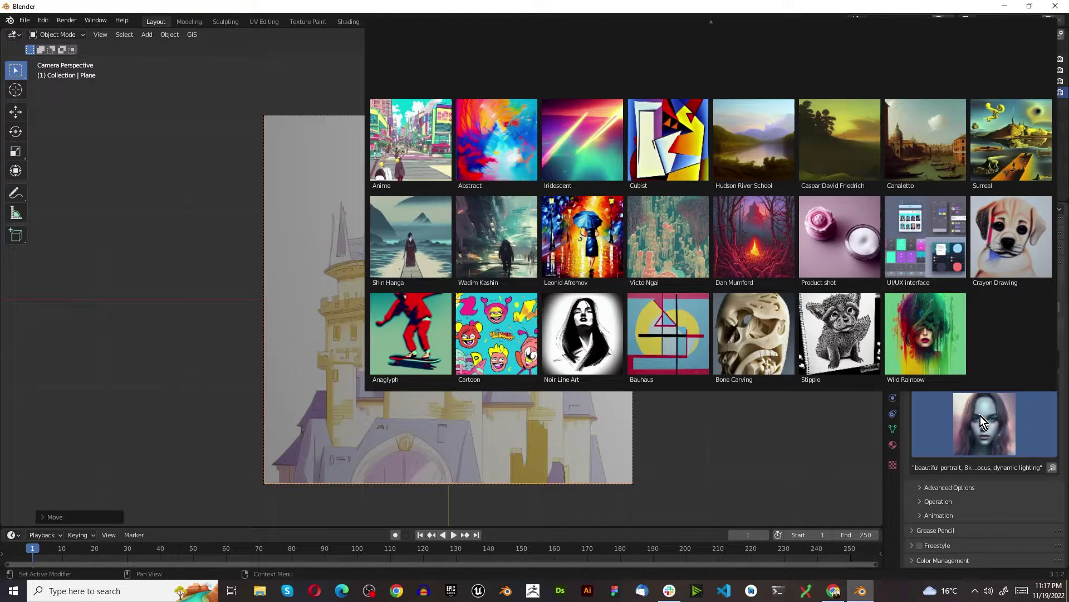
click(406, 243)
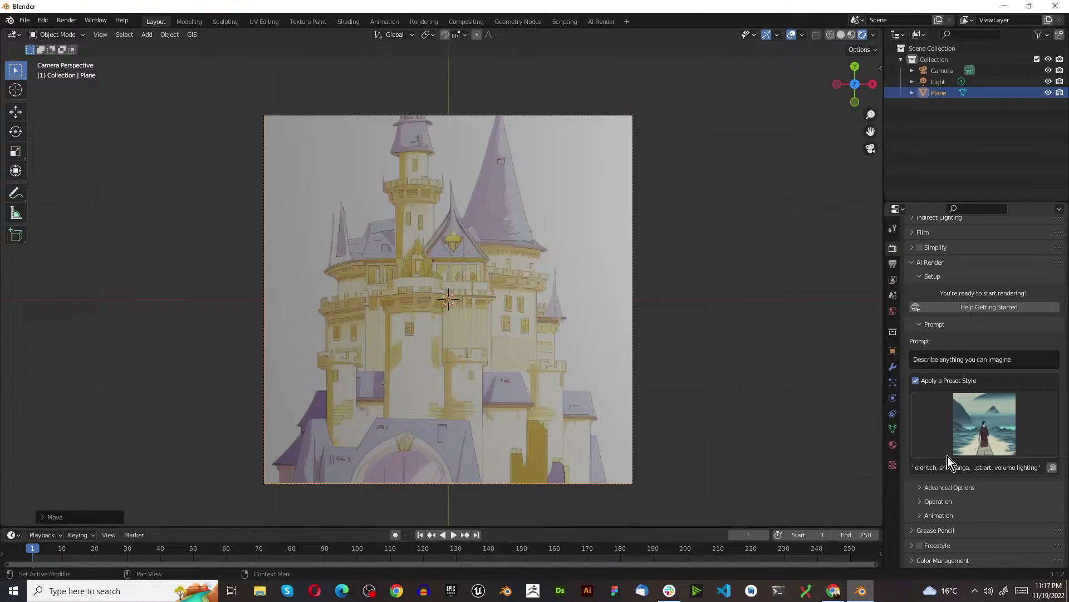
Set Image Similarity to 0.60 in Advanced Options and render the image.
click(981, 488)
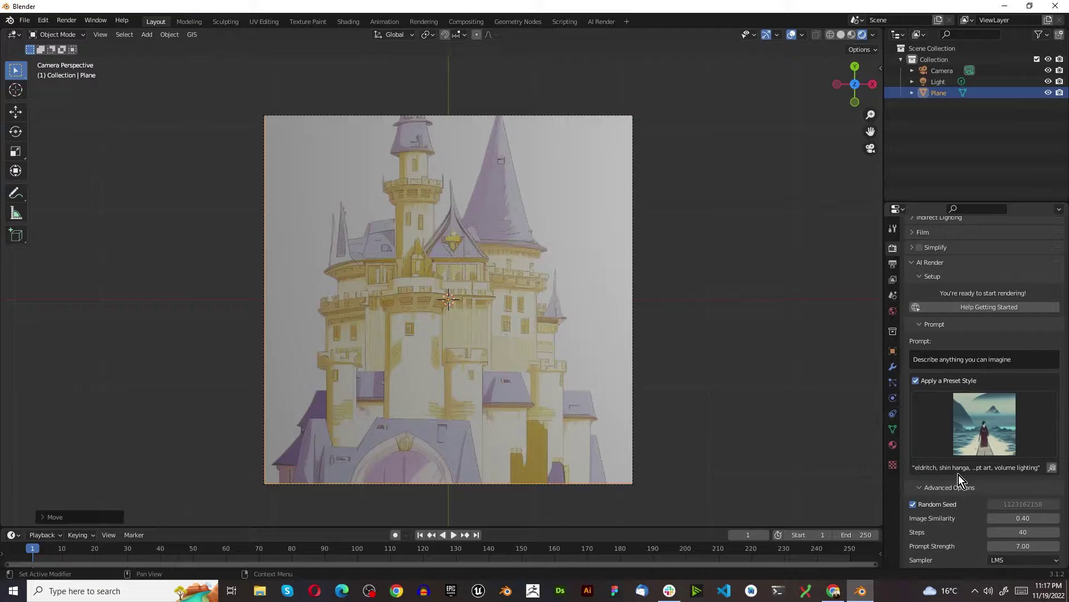
scroll(958, 475, down, 3)
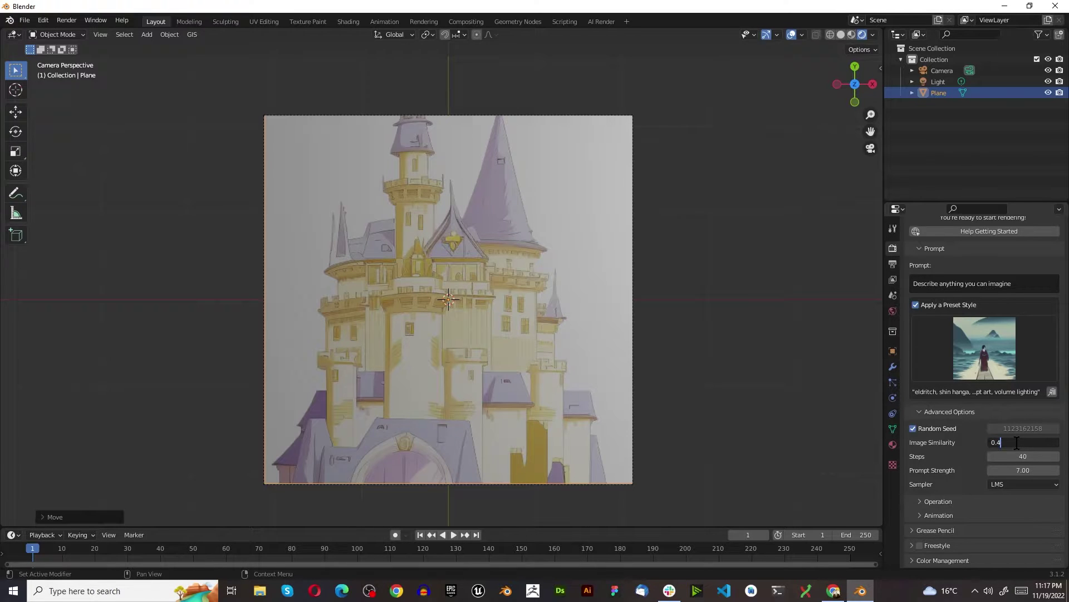
click(989, 443)
text(0.6)
key(Return)
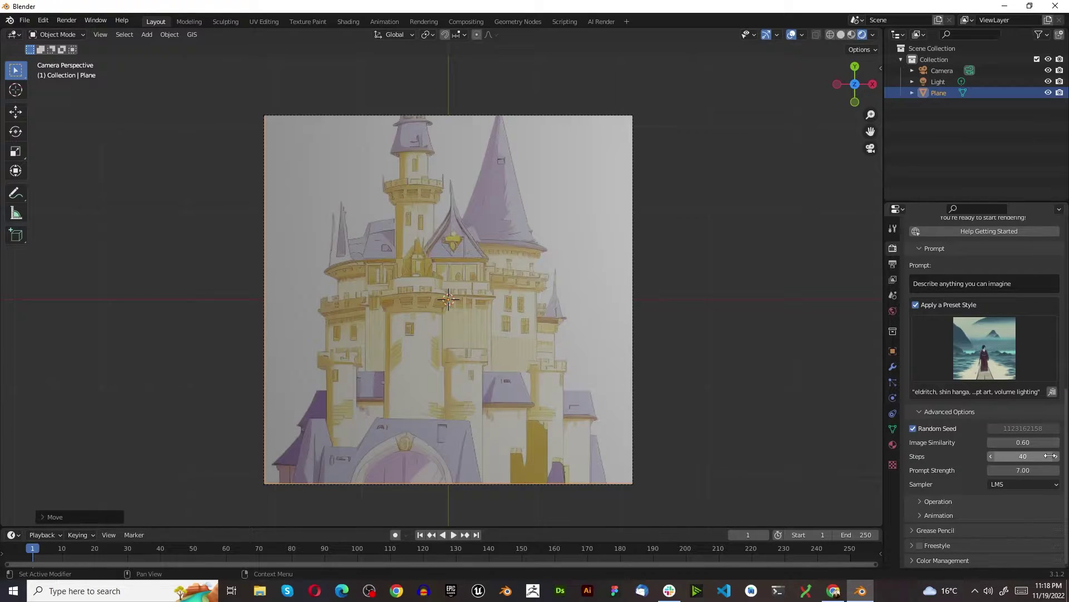
click(70, 25)
click(76, 32)
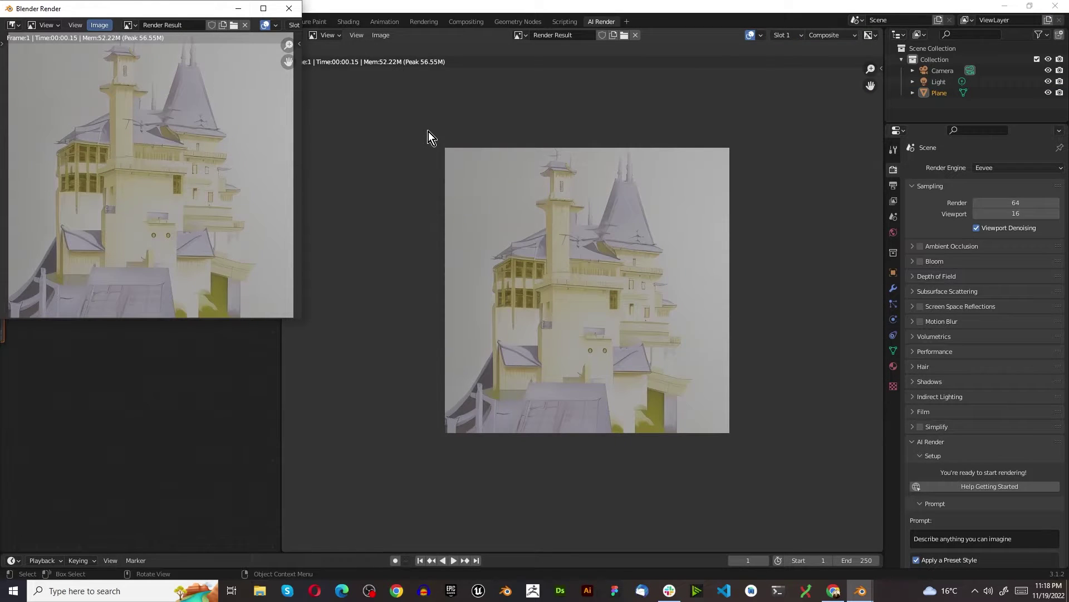
Save the pale castle render to the Desktop as anime castle2.png.
scroll(97, 156, up, 2)
scroll(115, 180, down, 3)
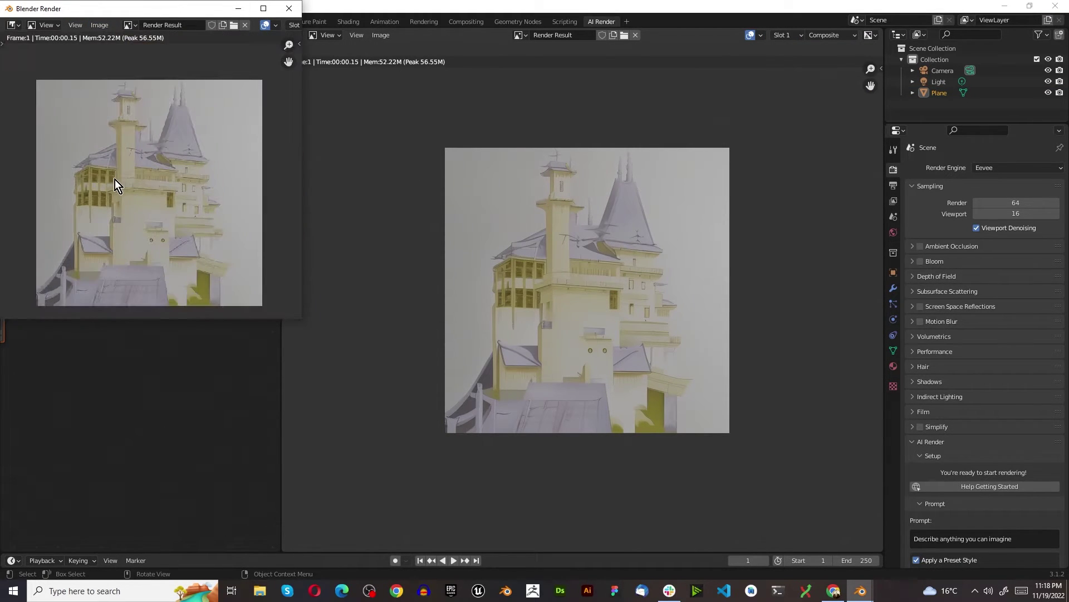
scroll(121, 155, up, 2)
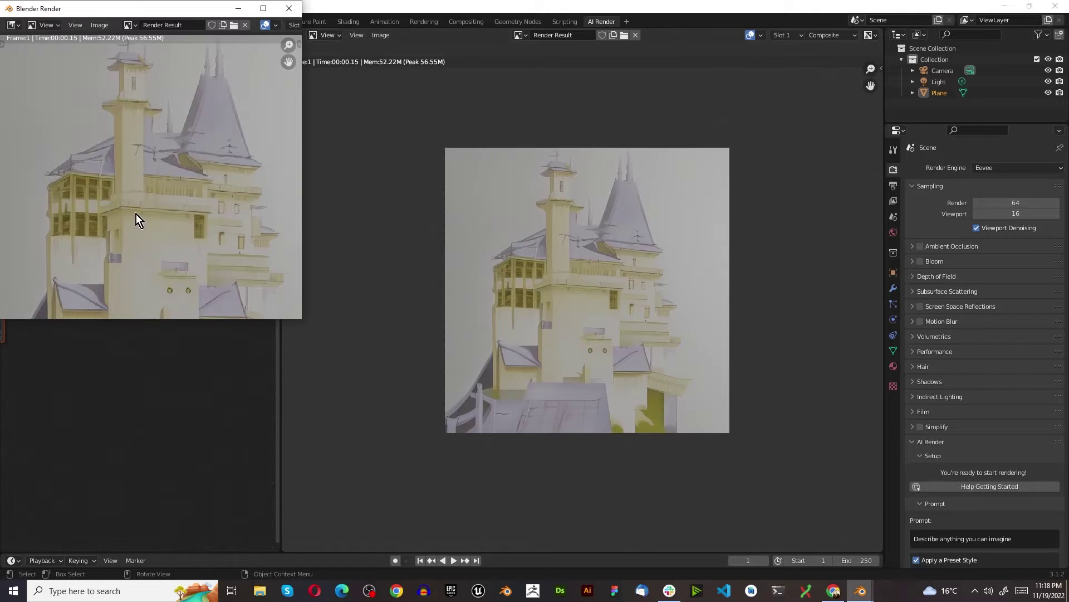
scroll(136, 153, down, 3)
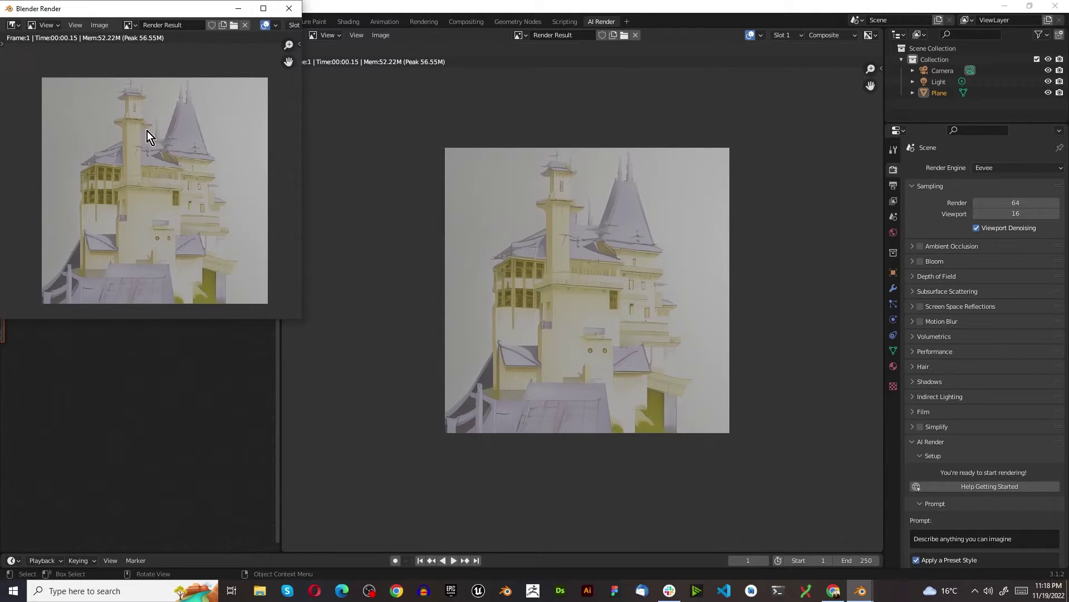
click(100, 25)
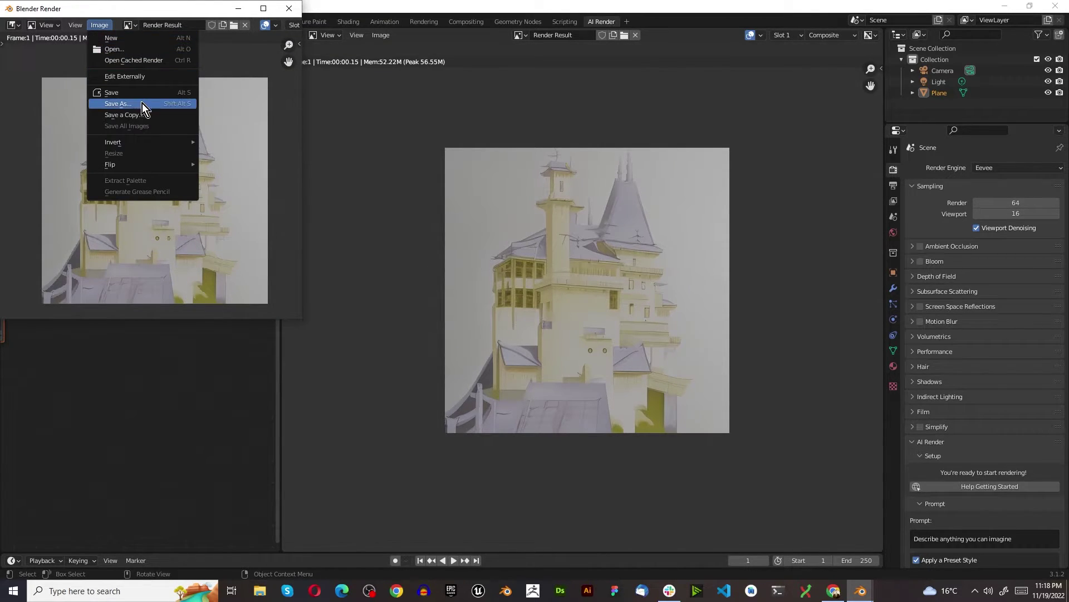
click(125, 105)
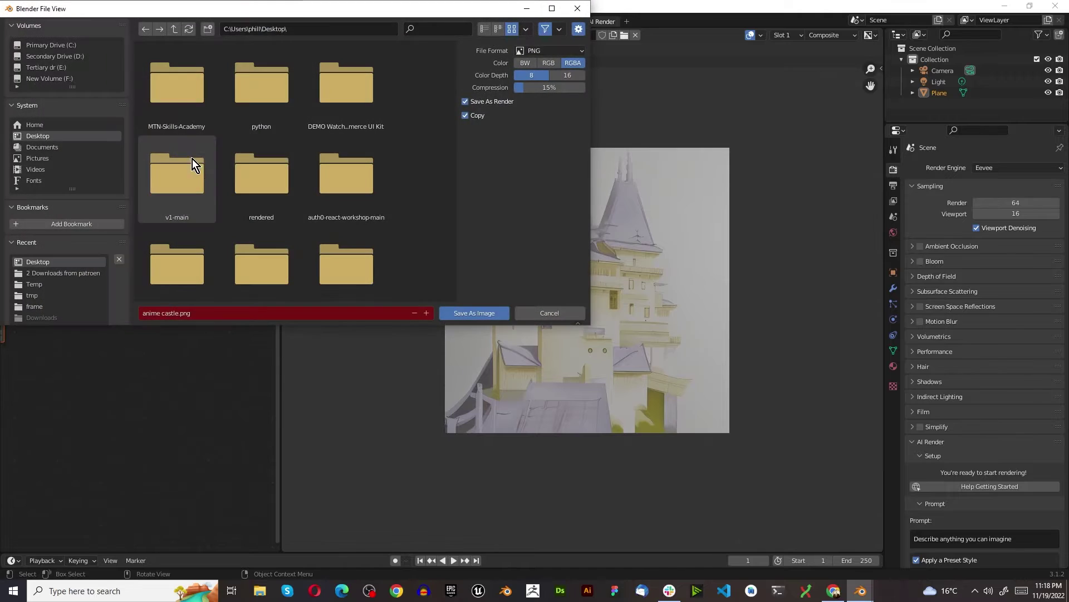
click(149, 314)
click(150, 314)
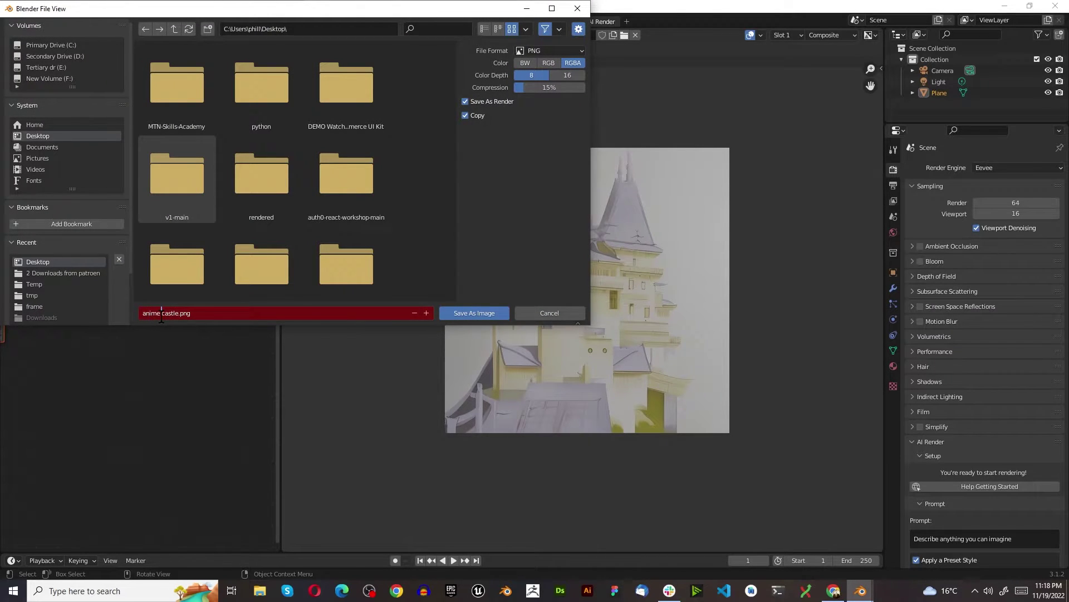
click(162, 313)
key(Right)
key(Right)
key(Right)
text(2)
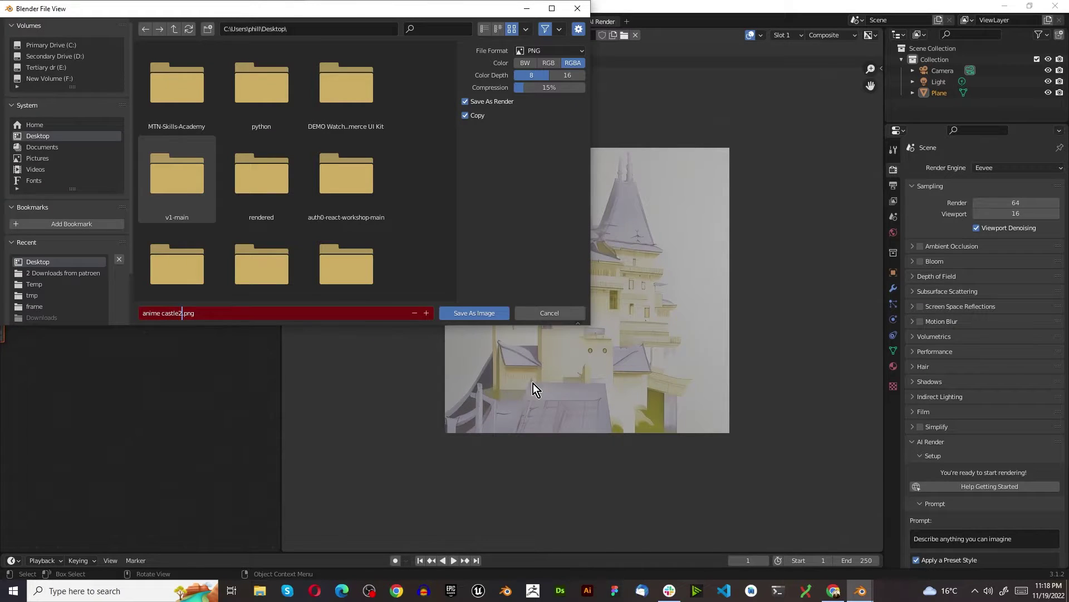
click(490, 313)
click(490, 313)
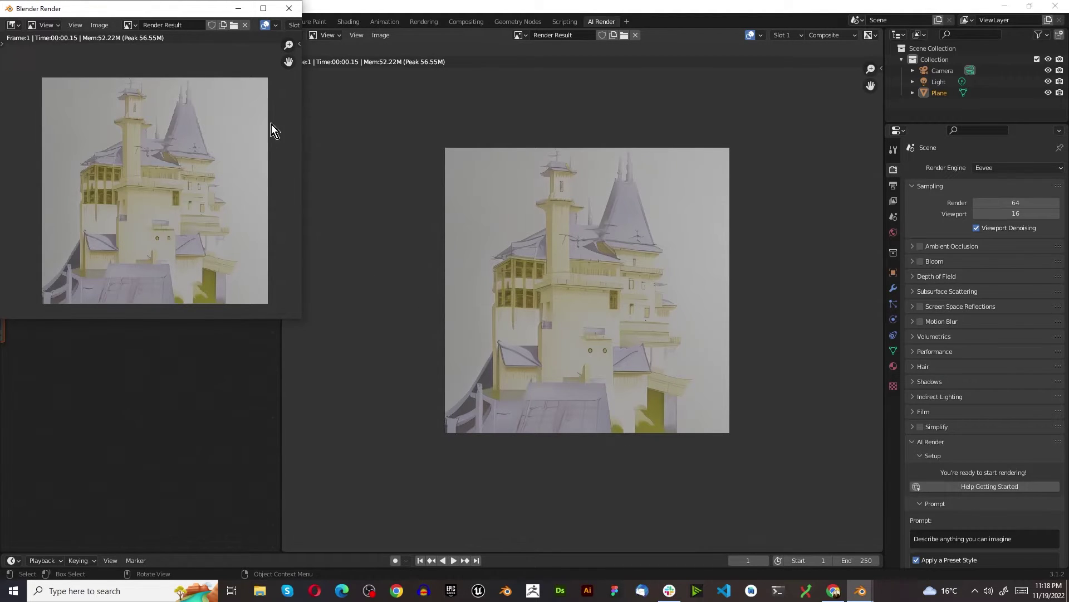
Close the old render window and render a new AI-styled castle image.
click(289, 8)
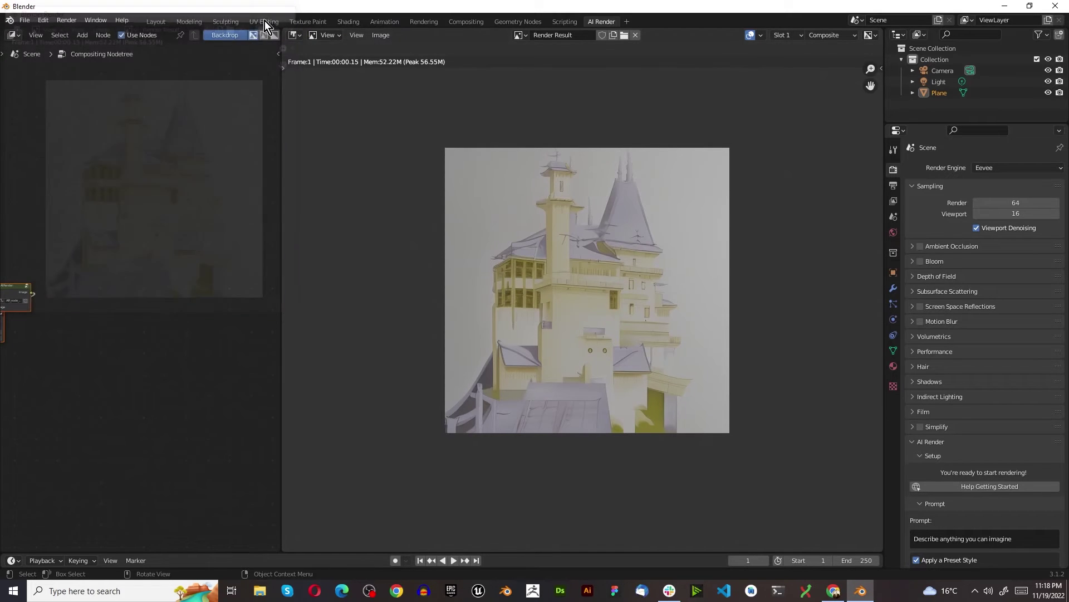
click(70, 20)
click(79, 32)
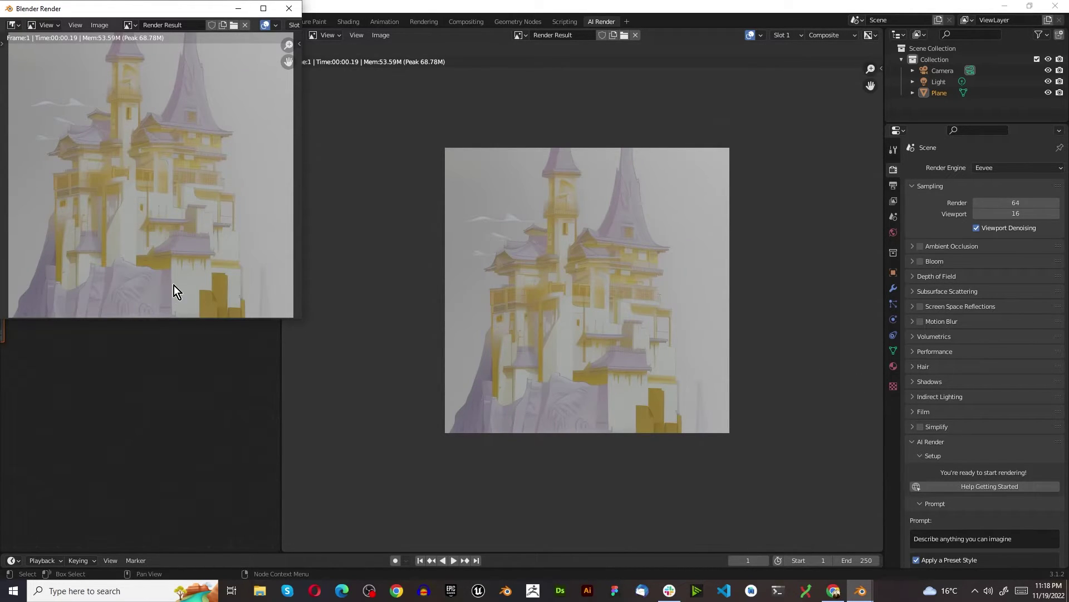
Save the new render to the Desktop as anime castle3.png and close the render window.
click(103, 23)
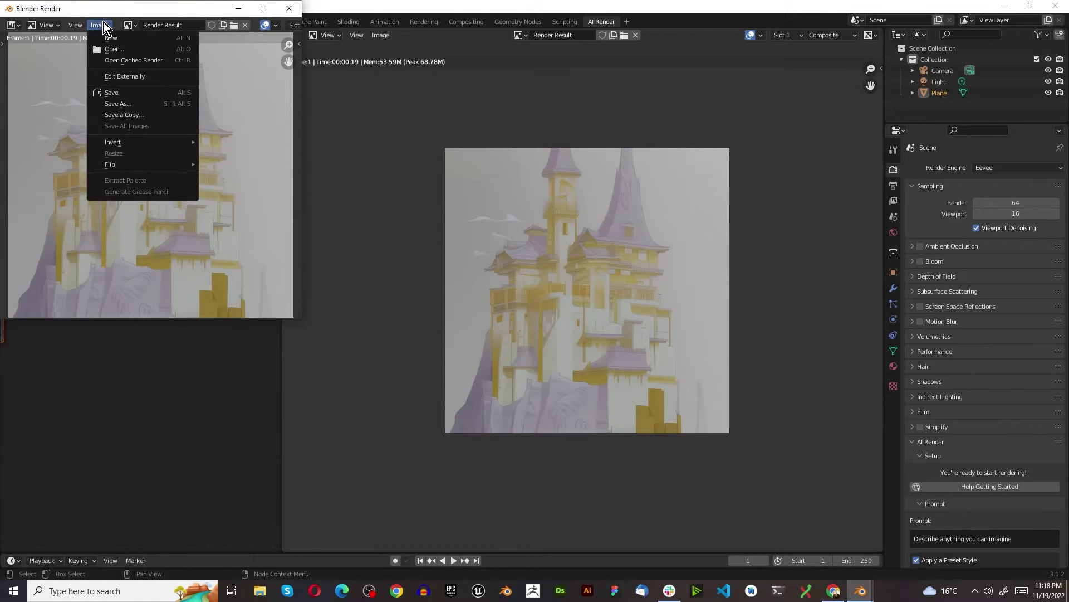
click(128, 104)
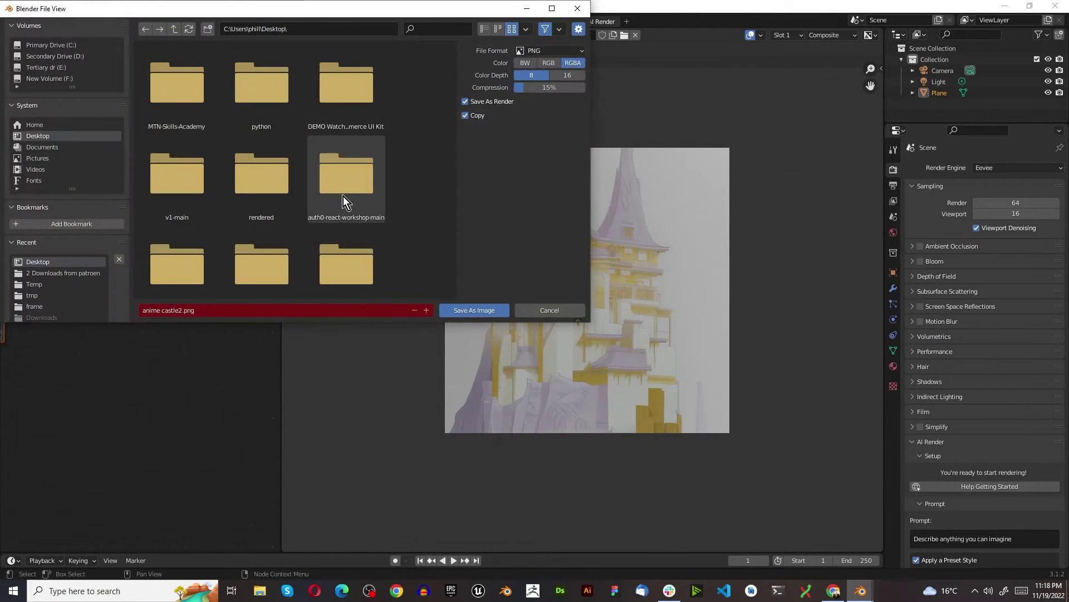
click(181, 309)
click(179, 311)
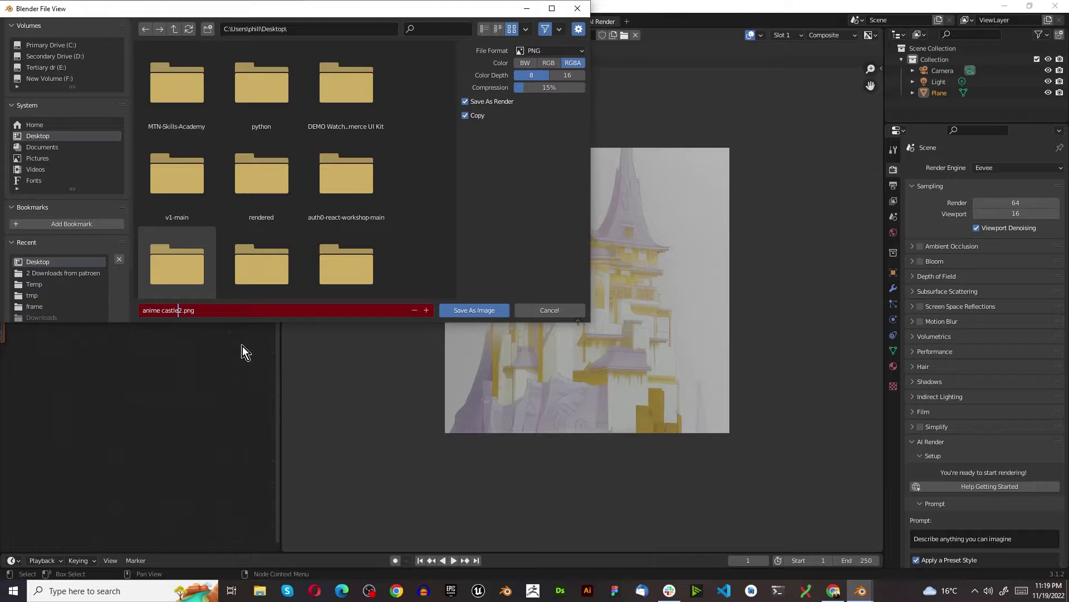
key(Delete)
text(3)
key(Return)
click(500, 309)
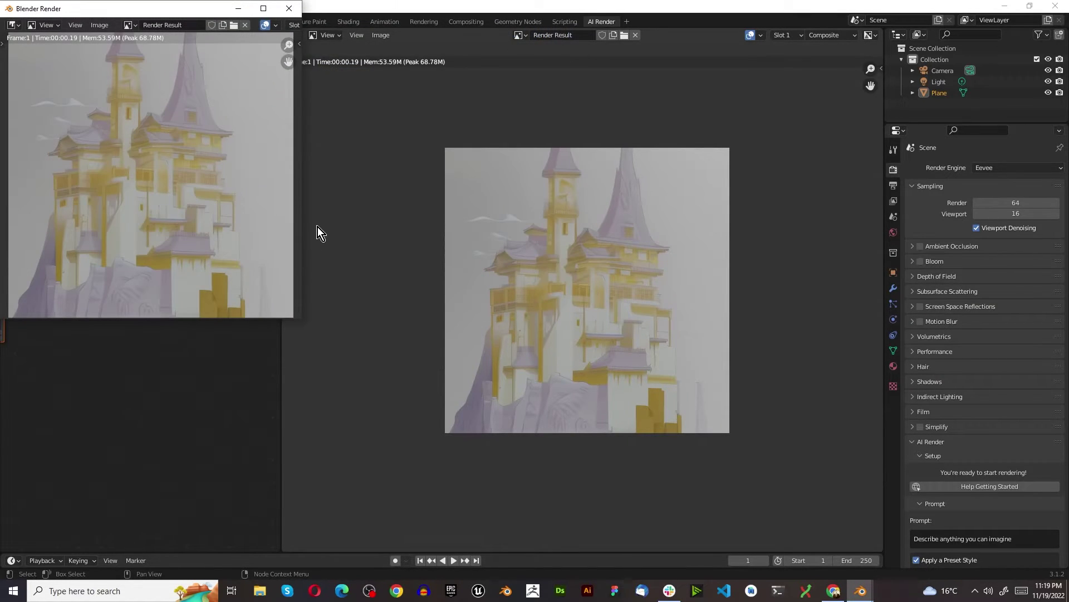
click(289, 8)
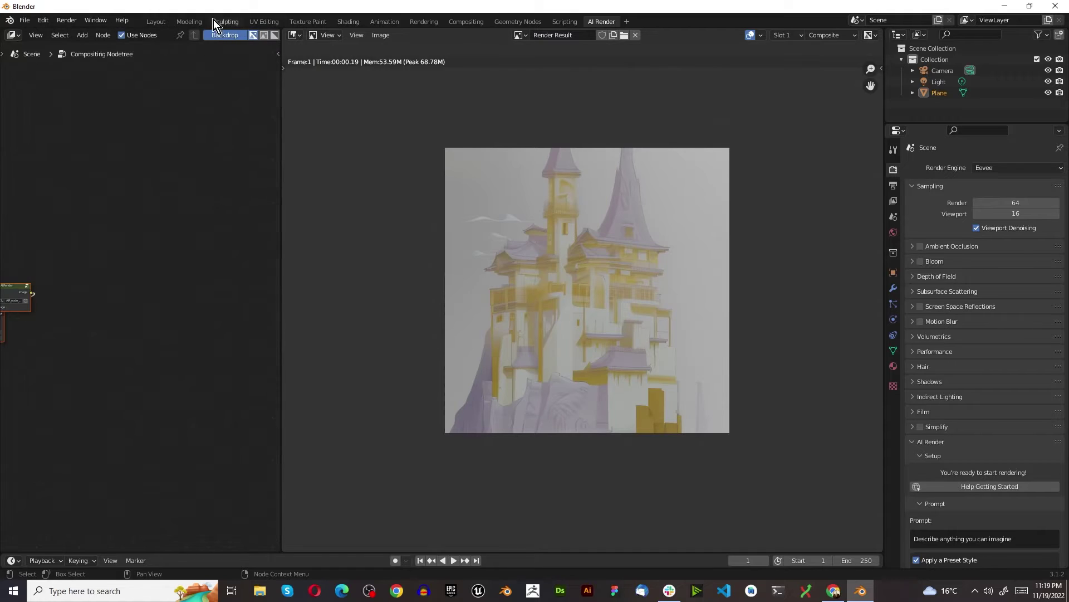
Return to the Layout workspace and orbit to see the plane at an angle.
click(162, 20)
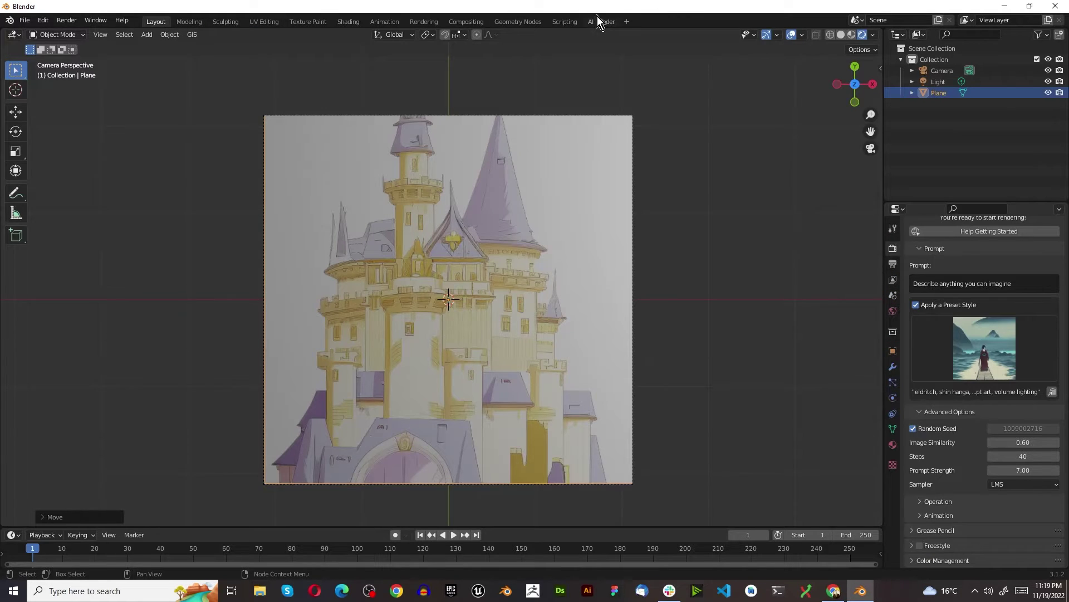
click(597, 17)
click(156, 21)
scroll(384, 278, down, 2)
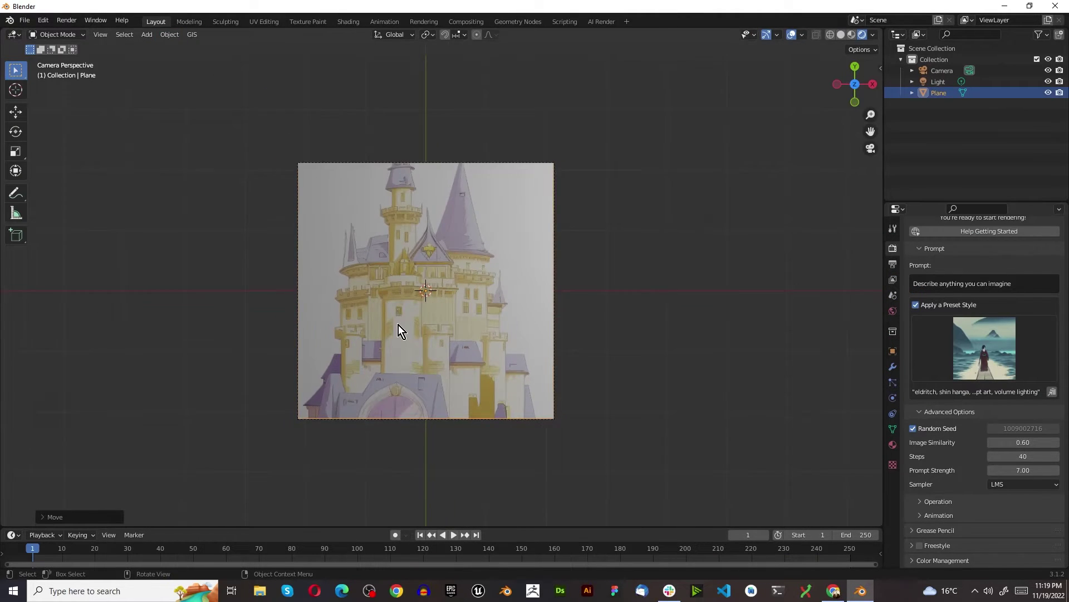
middle_drag(399, 325, 587, 265)
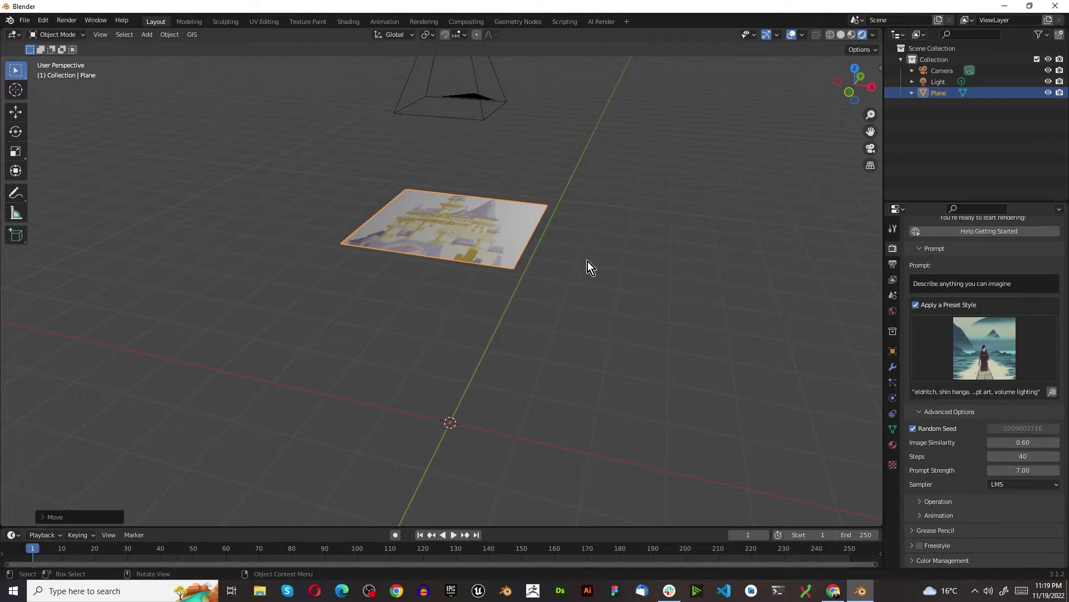
Swap the plane's base-colour image from anime castle.png to anime castle3.png.
click(892, 445)
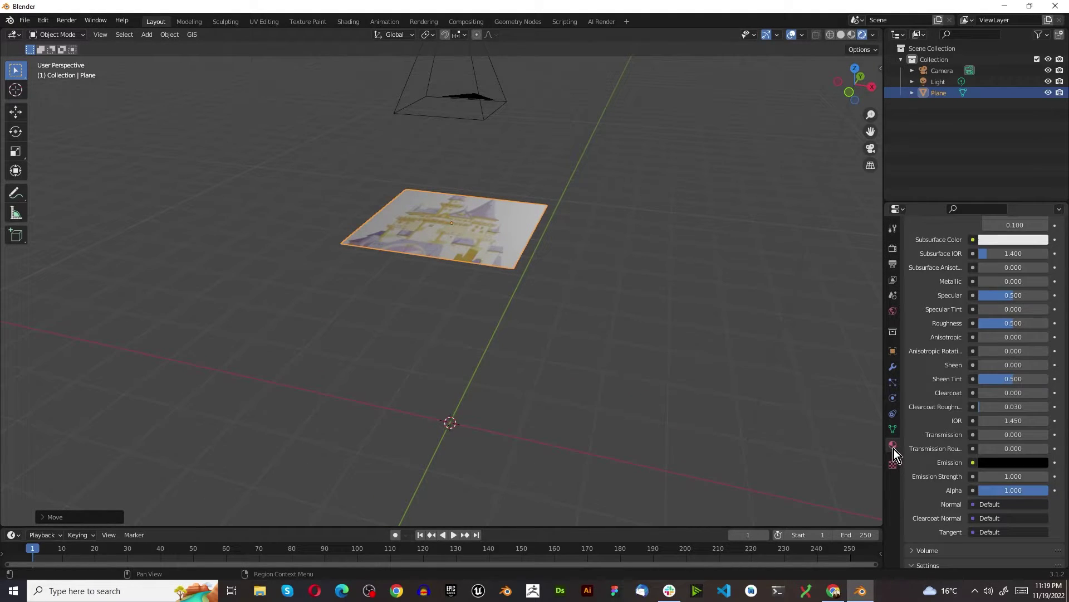
scroll(998, 326, up, 10)
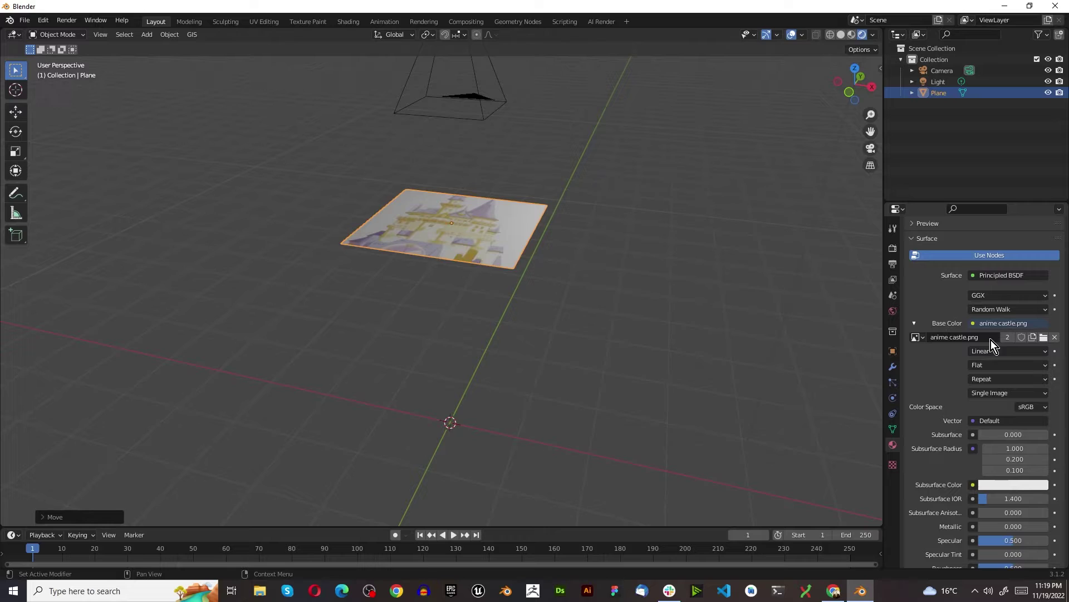
click(1054, 337)
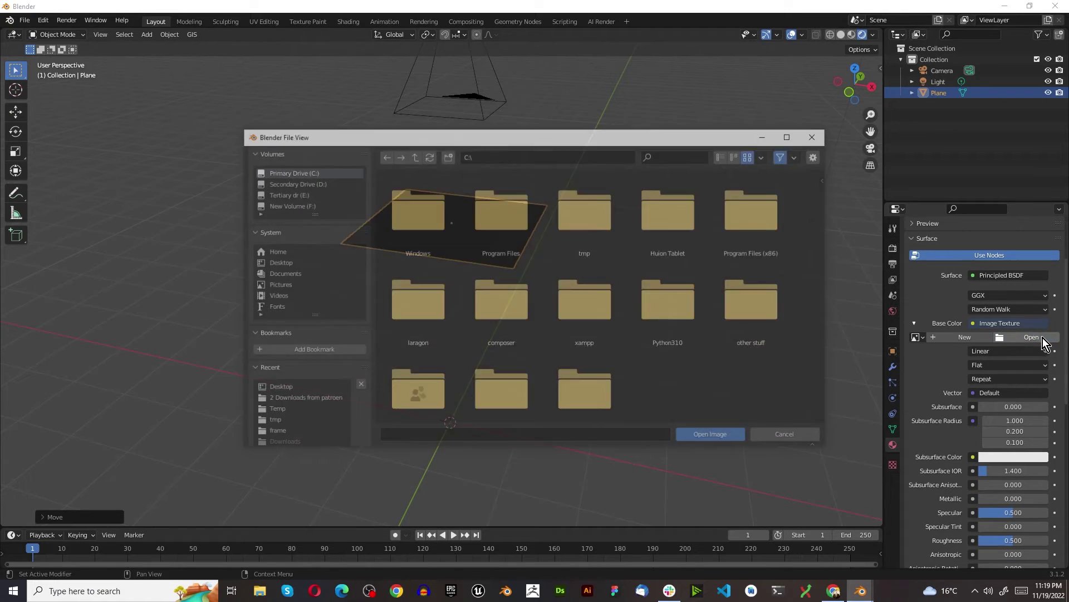
click(1029, 337)
click(277, 262)
scroll(536, 327, down, 5)
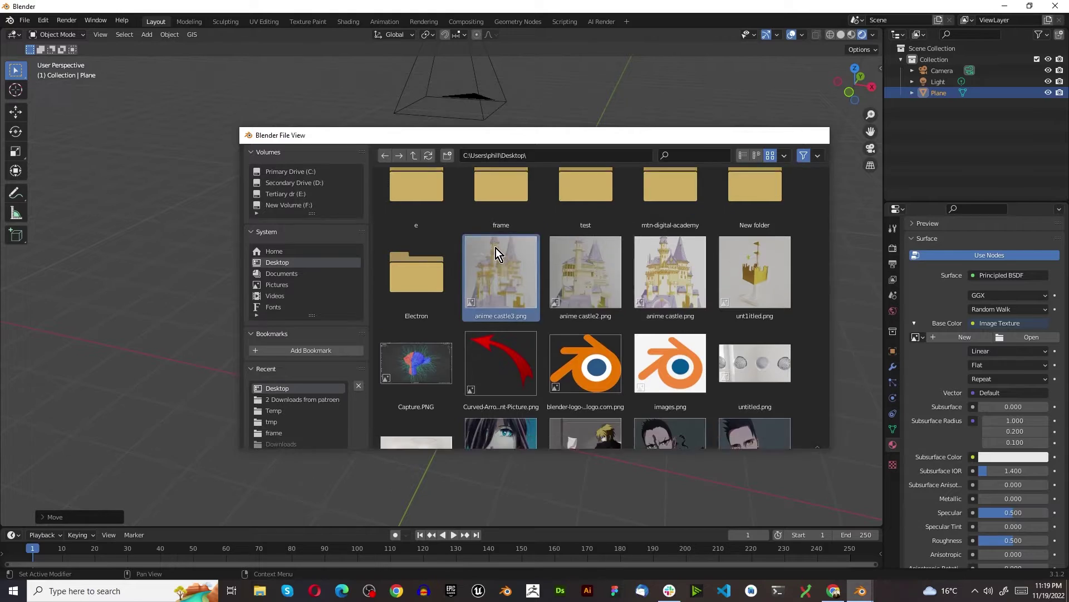
double_click(495, 249)
Bring up the AI Render settings and view the plane through the camera.
scroll(489, 247, up, 3)
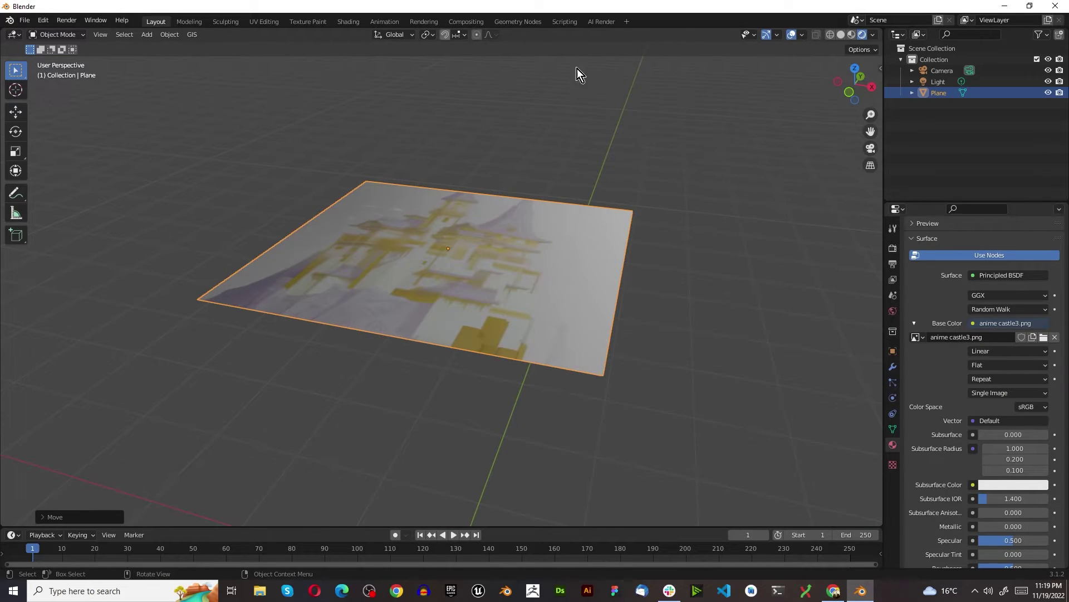
click(893, 247)
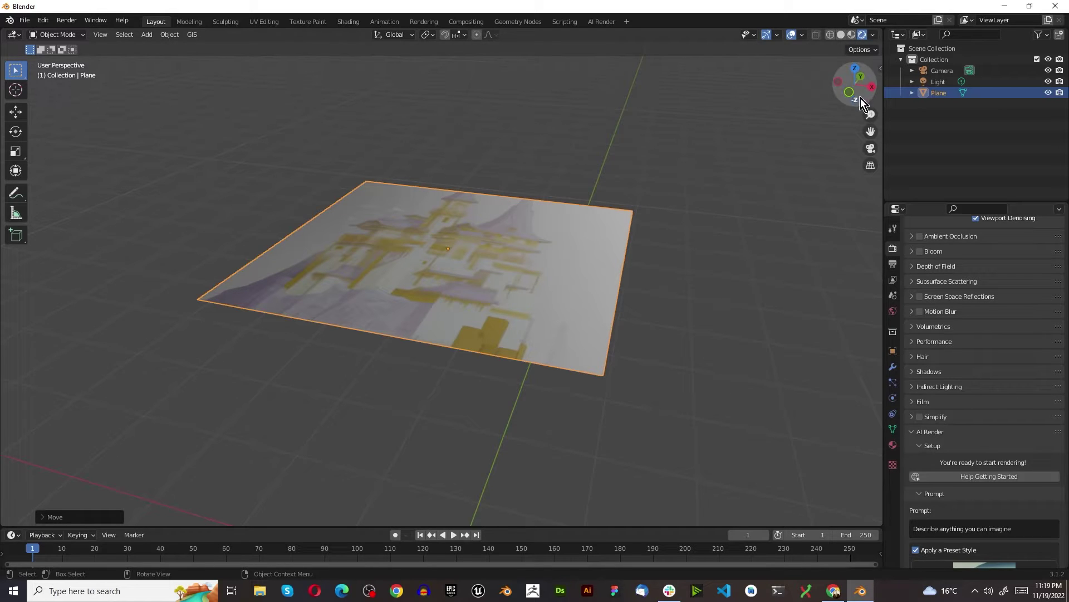
click(869, 148)
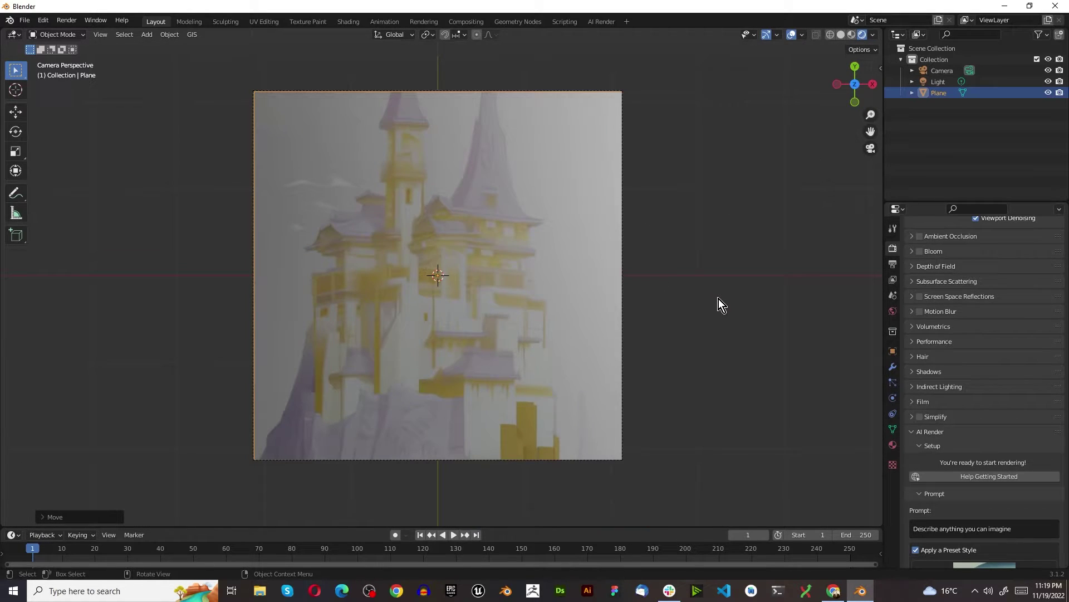
Choose the Dan Mumford preset style for AI Render.
scroll(952, 410, down, 10)
click(962, 361)
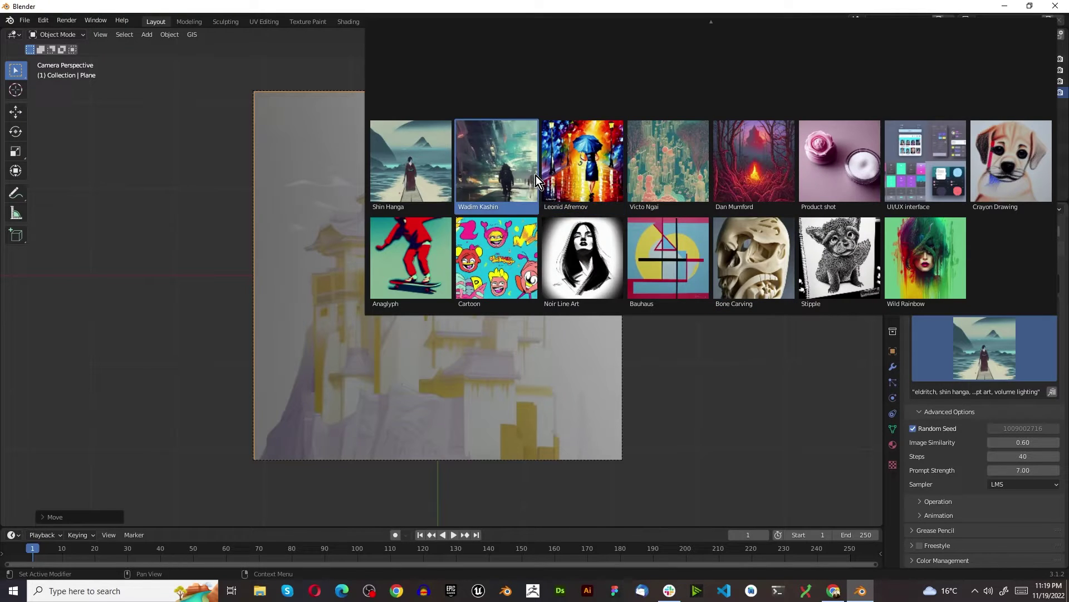
click(766, 152)
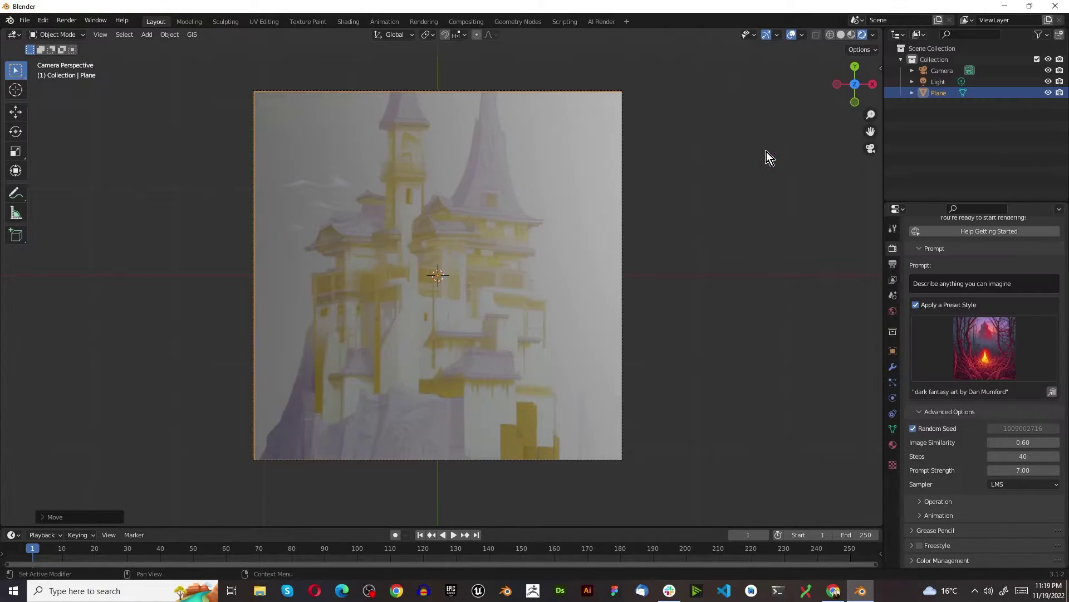
Set Image Similarity to 0.70 and Steps to 45, then render the image.
click(1015, 441)
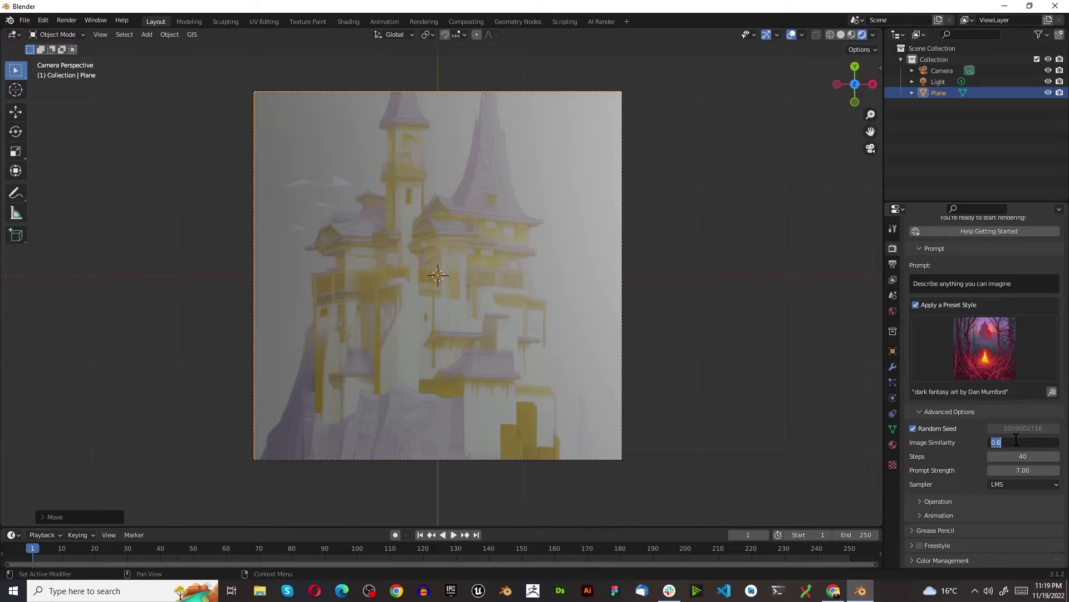
text(0.7)
key(Return)
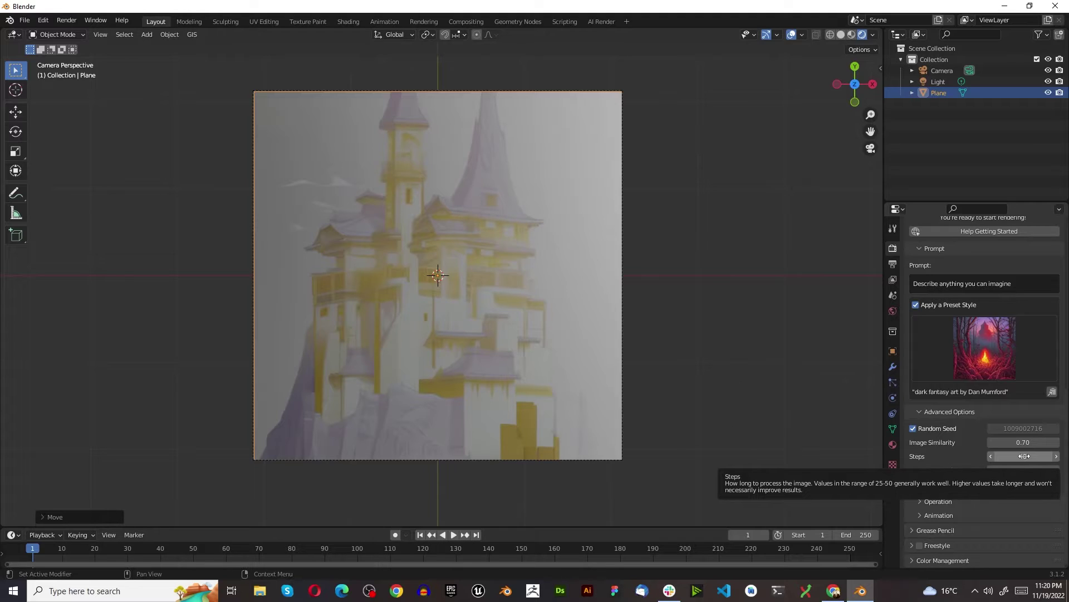
click(1024, 456)
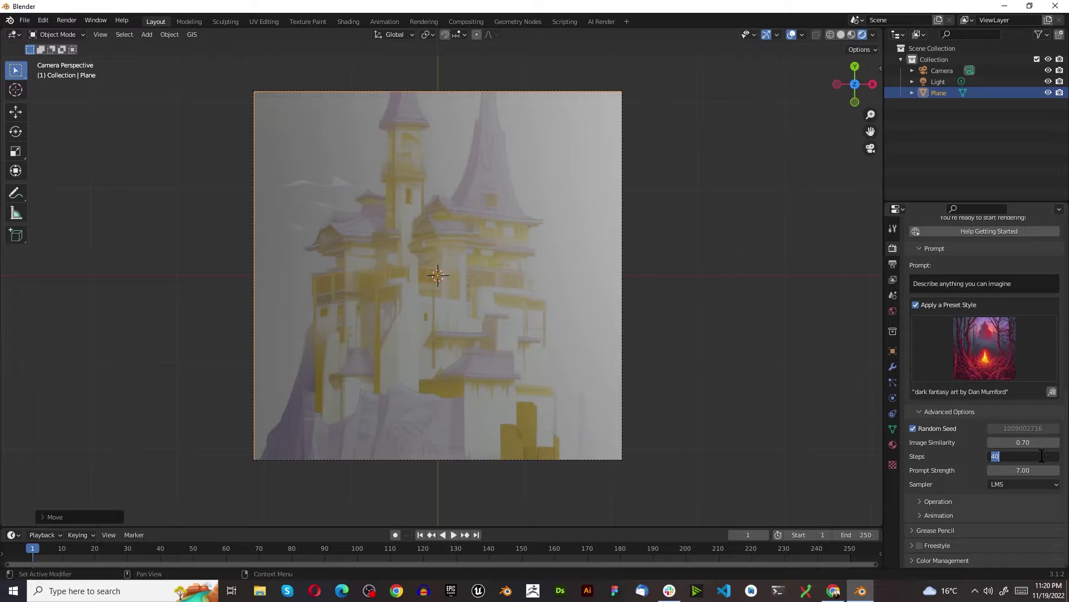
text(45)
key(Return)
click(65, 20)
click(78, 33)
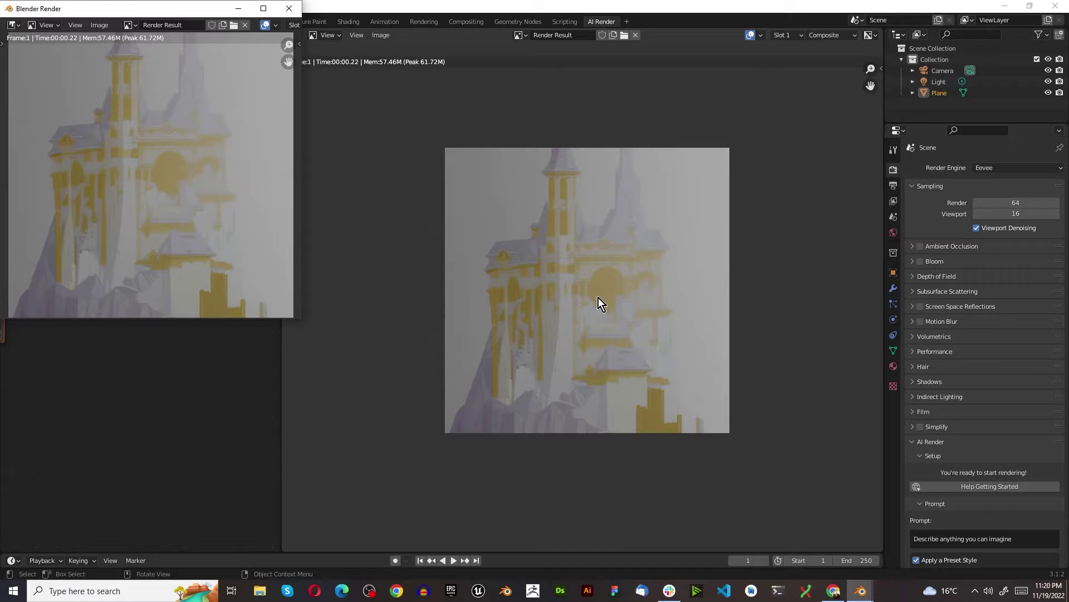
Set Image Similarity to 0.50 in Advanced Options and render the castle.
scroll(598, 297, up, 2)
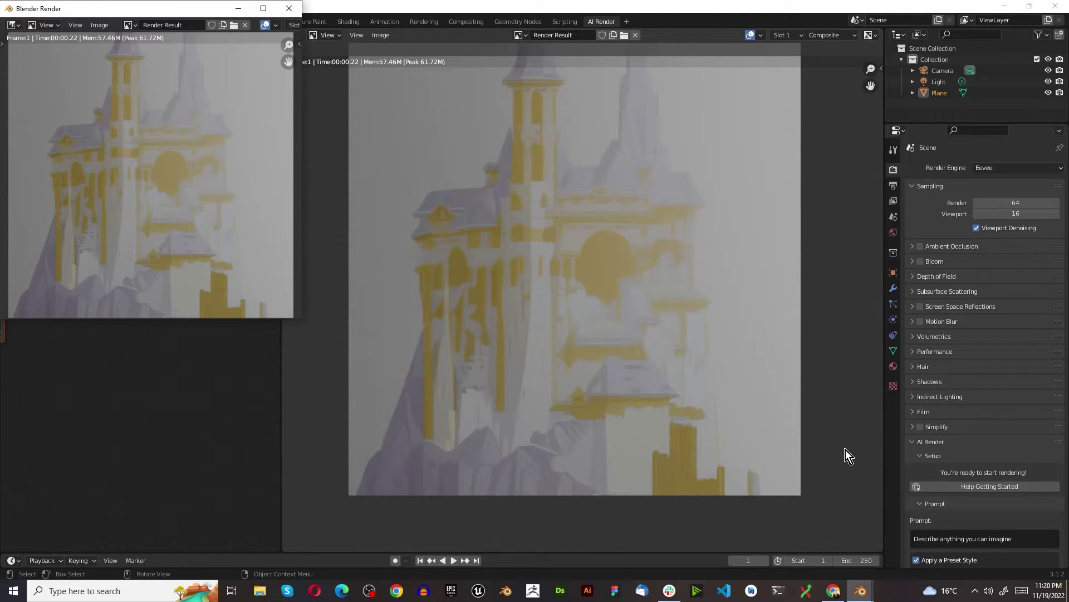
scroll(874, 464, down, 3)
scroll(747, 410, up, 3)
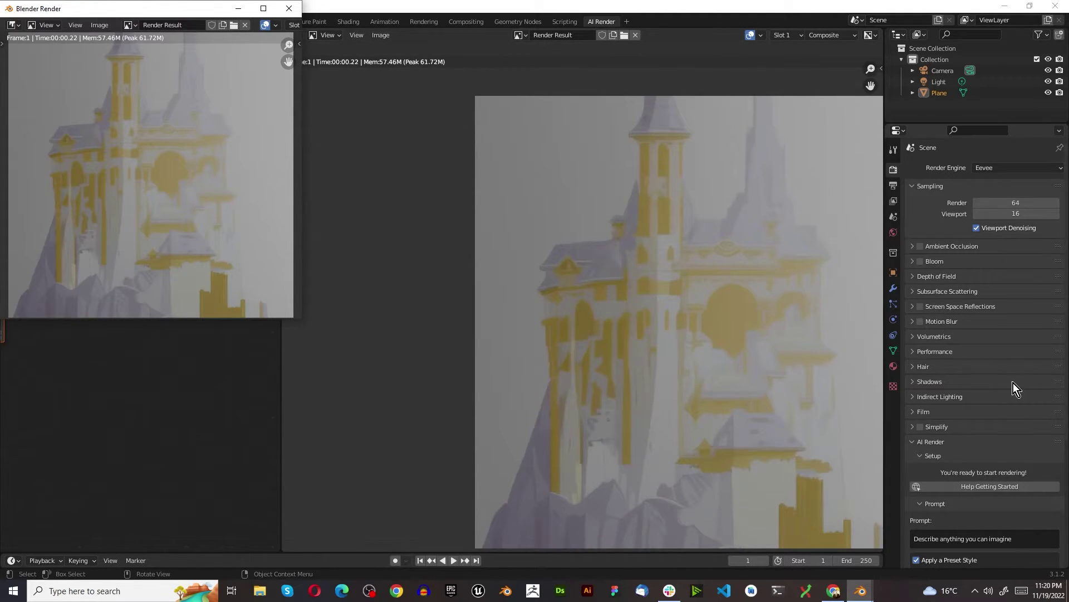
scroll(1013, 383, down, 8)
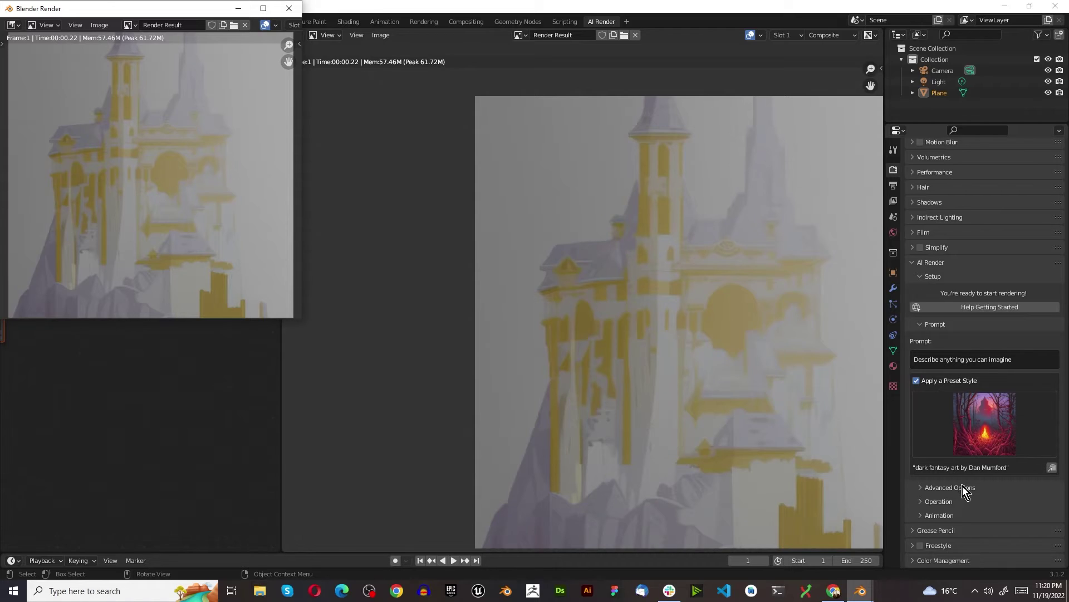
click(964, 490)
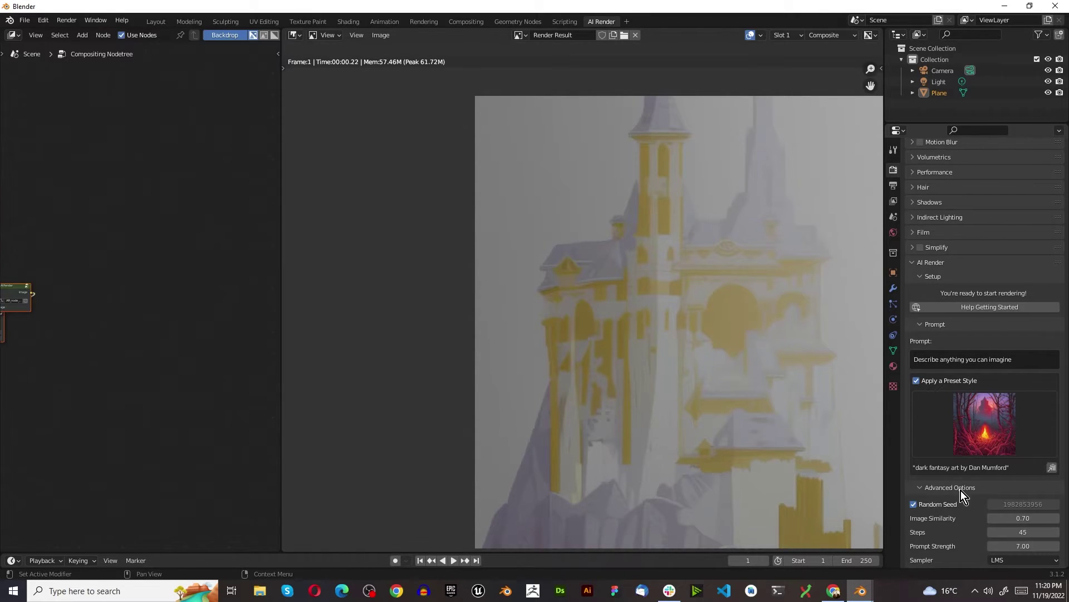
scroll(964, 492, down, 3)
click(1016, 451)
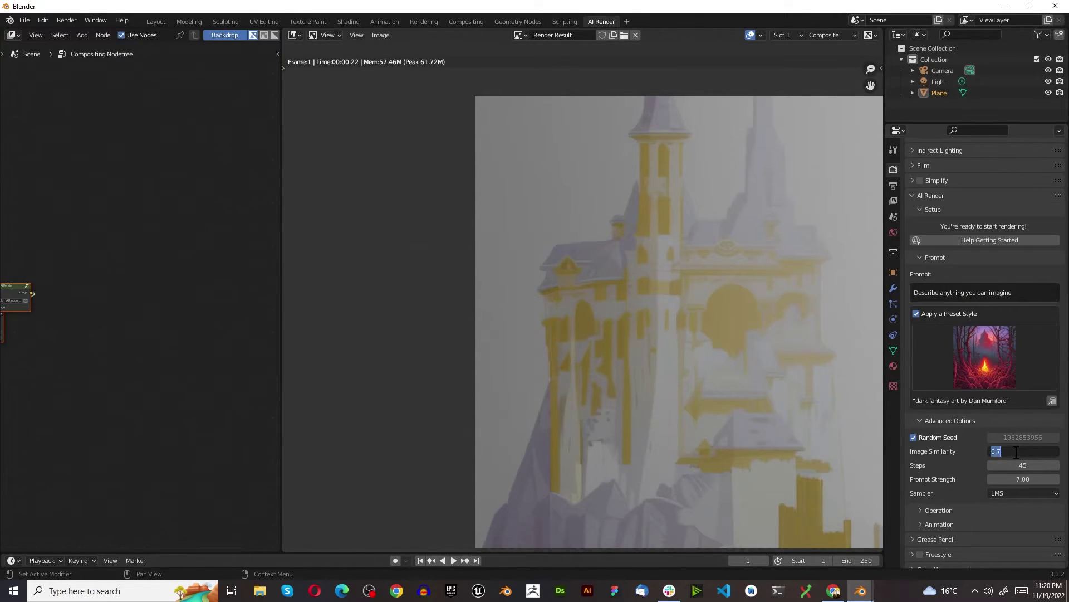
text(0.5)
key(Return)
click(67, 19)
click(76, 32)
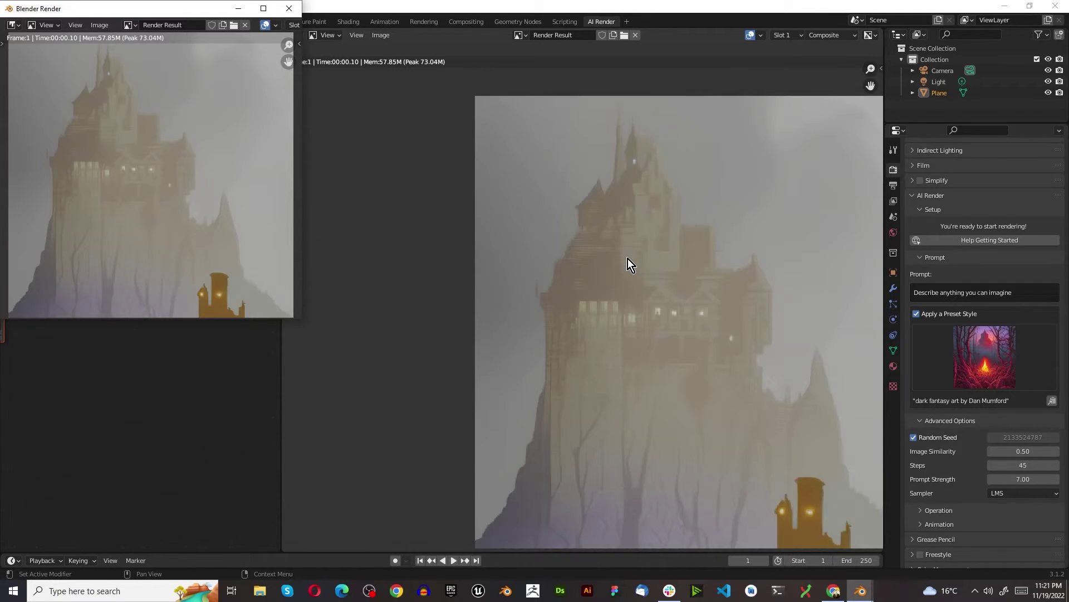
Move the render window aside and re-render twice for new castle variations.
scroll(652, 292, up, 6)
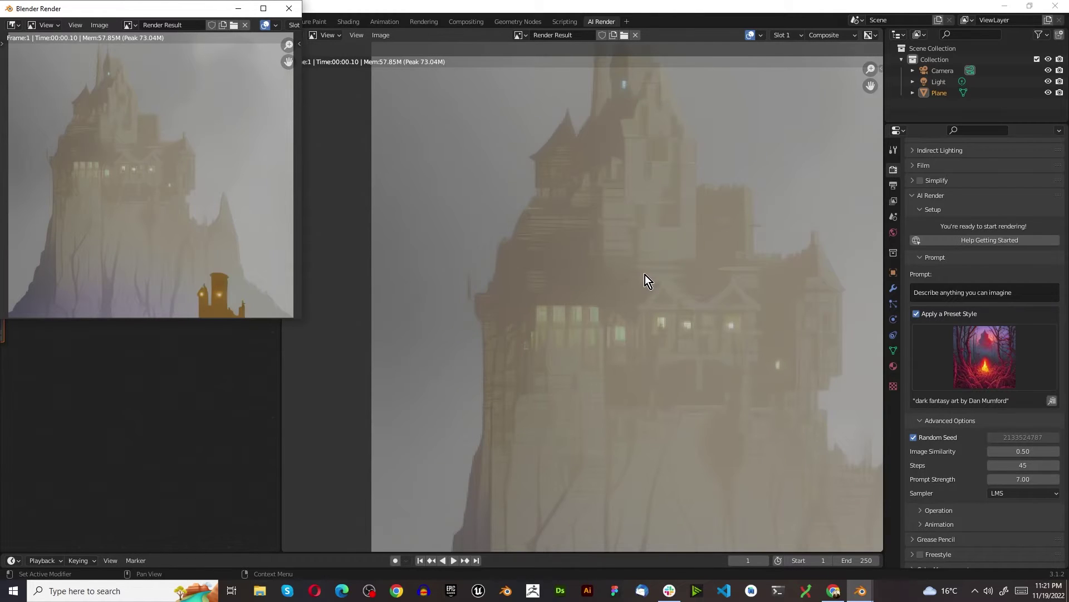
scroll(640, 272, down, 4)
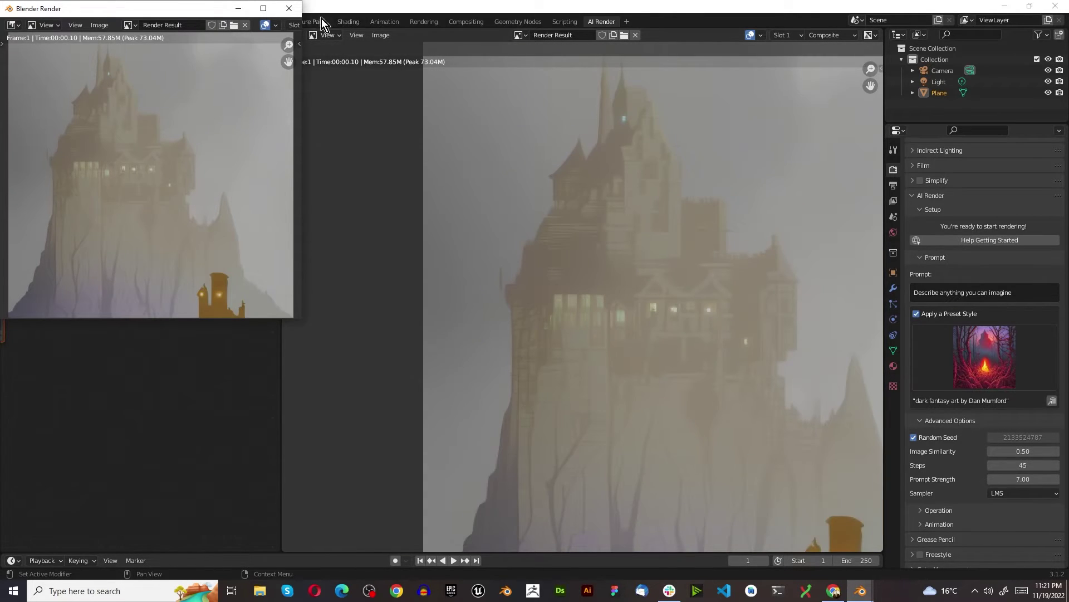
drag(172, 12, 222, 91)
click(65, 20)
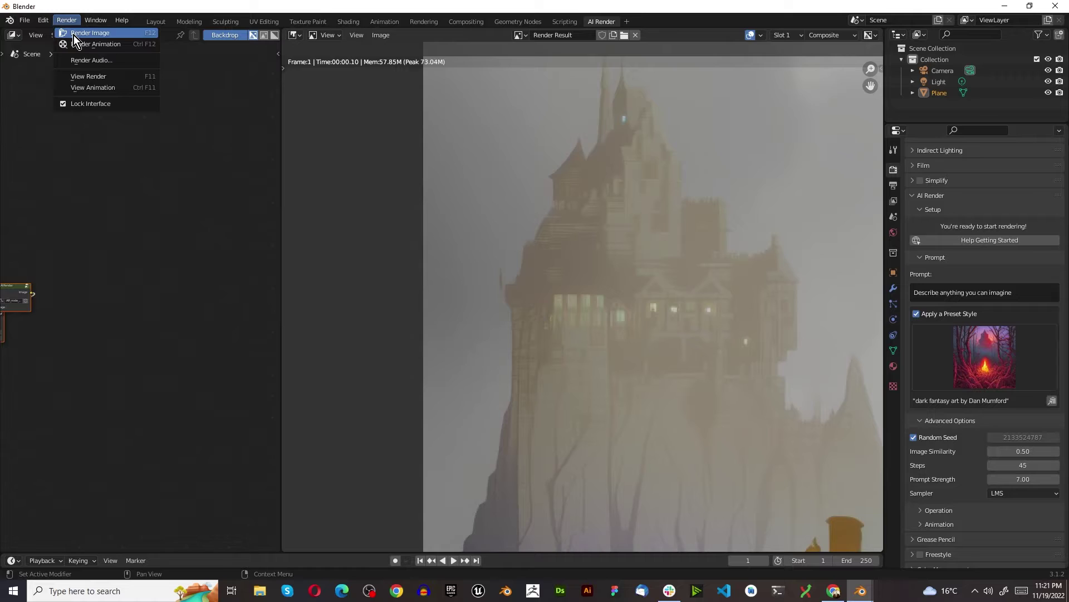
click(74, 35)
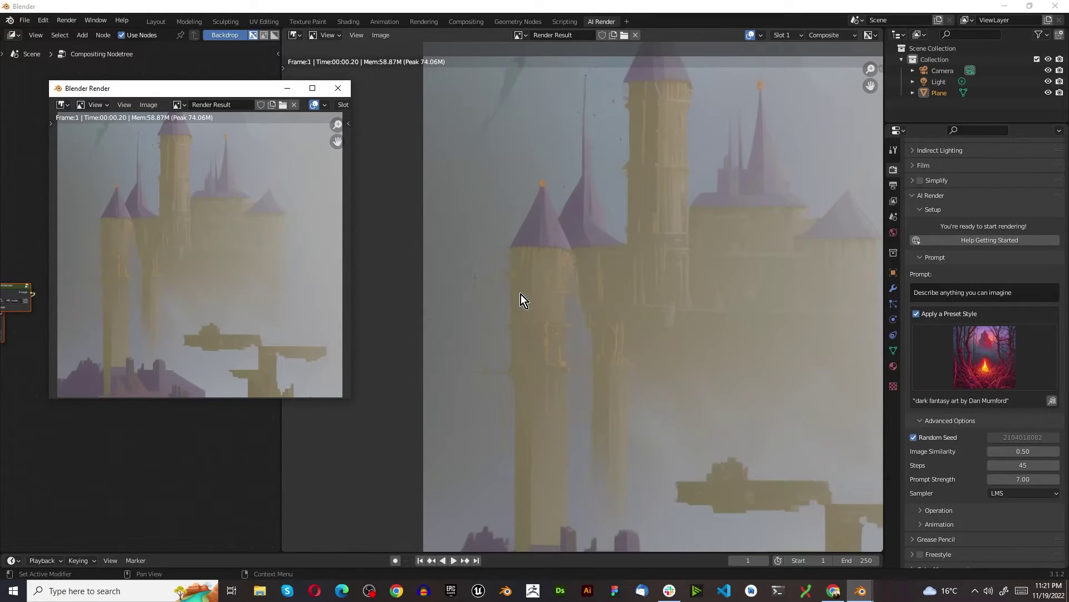
scroll(563, 312, down, 2)
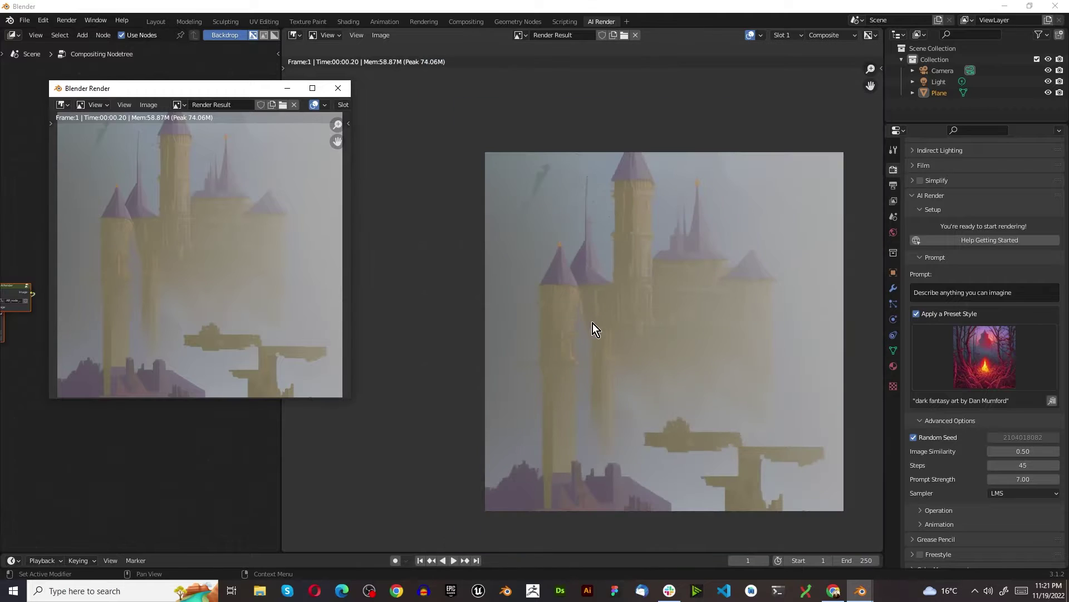
click(70, 24)
click(82, 35)
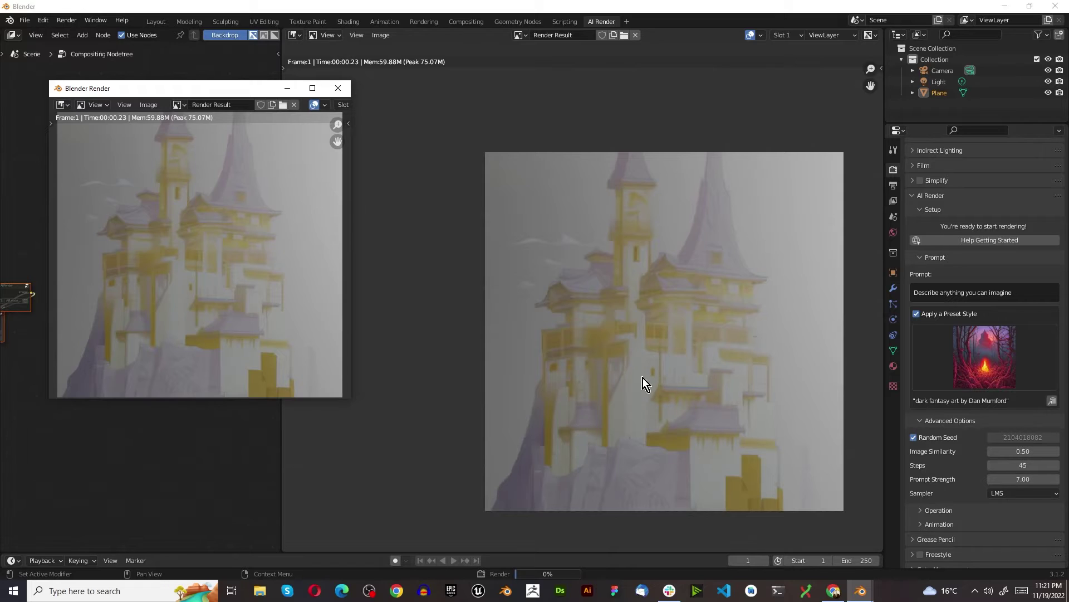
Change the AI Render prompt to 'detailed gold castle'.
click(955, 293)
click(953, 292)
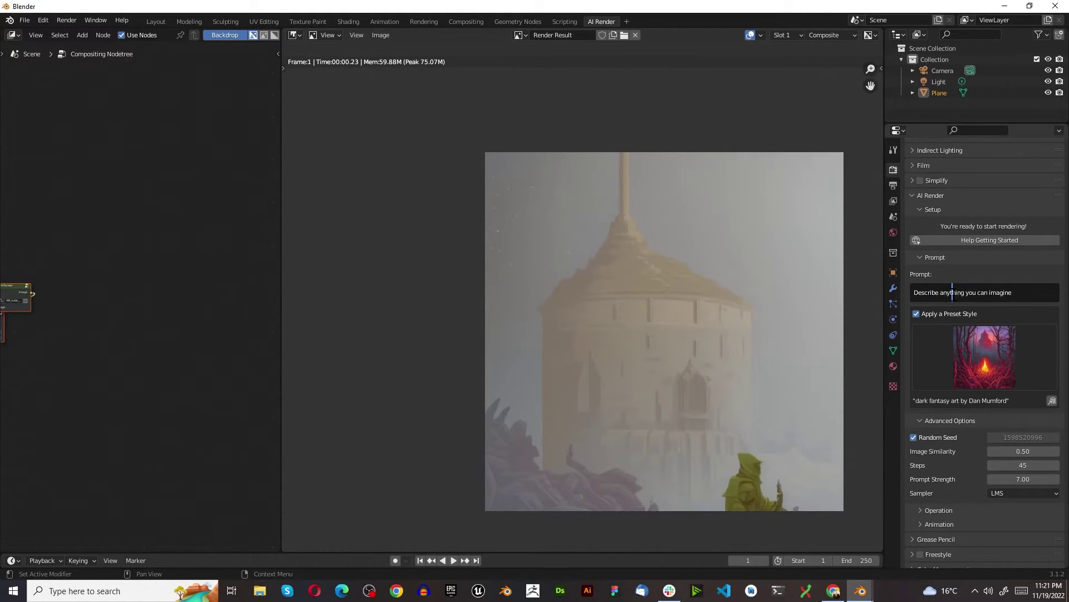
key(End)
key(BackSpace)
key(BackSpace)
key(BackSpace)
key(BackSpace)
key(BackSpace)
key(BackSpace)
key(BackSpace)
key(BackSpace)
key(BackSpace)
key(BackSpace)
key(BackSpace)
key(BackSpace)
key(BackSpace)
key(BackSpace)
key(BackSpace)
key(BackSpace)
key(BackSpace)
key(BackSpace)
key(BackSpace)
key(BackSpace)
key(BackSpace)
text(gold castle)
key(ctrl+Left)
key(ctrl+Left)
text(detailed)
key(Return)
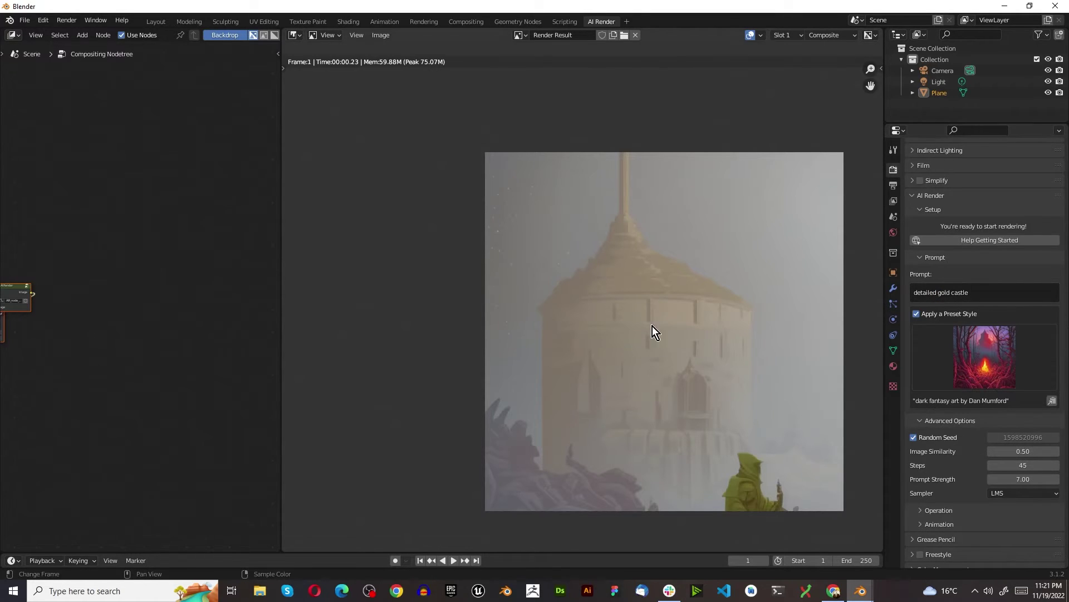
Render the castle with the new prompt and bring up the preset style gallery.
click(67, 20)
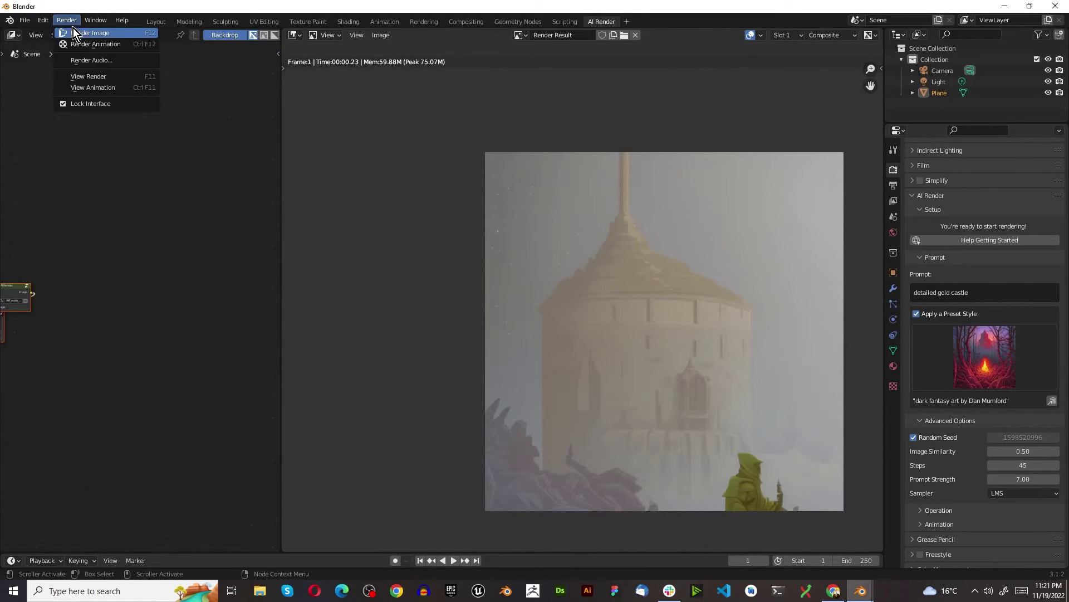
click(151, 93)
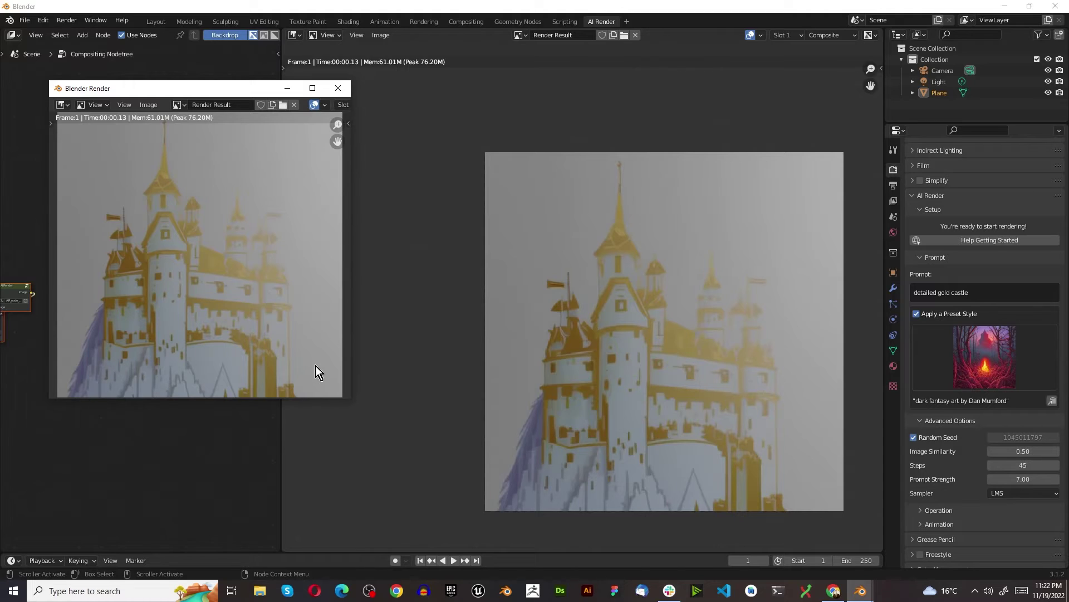
click(969, 345)
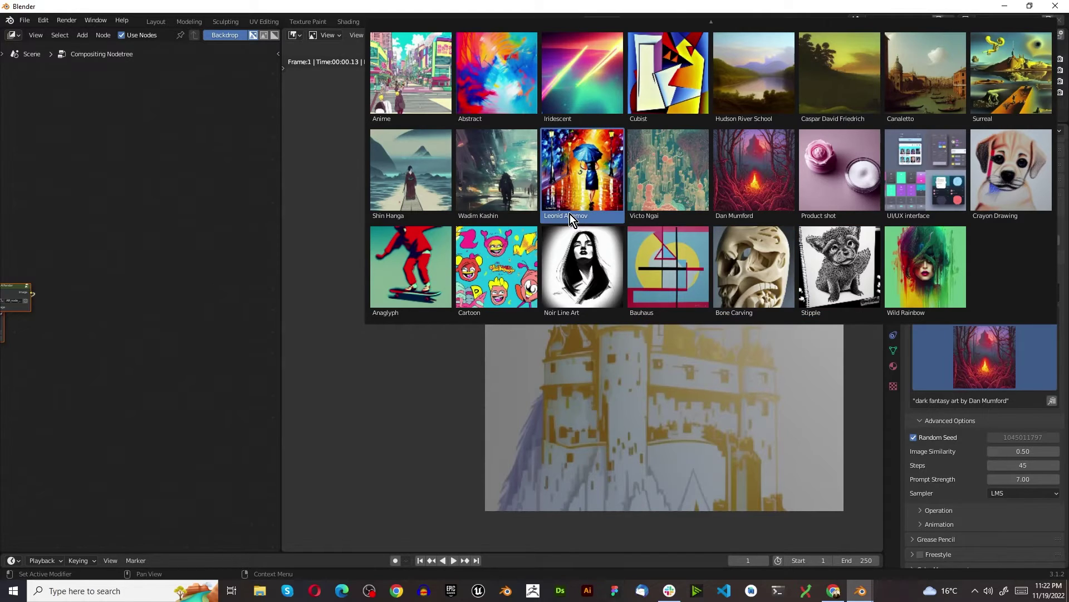
Apply the Wadim Kashin preset and render two Wadim Kashin versions of the gold castle.
click(510, 178)
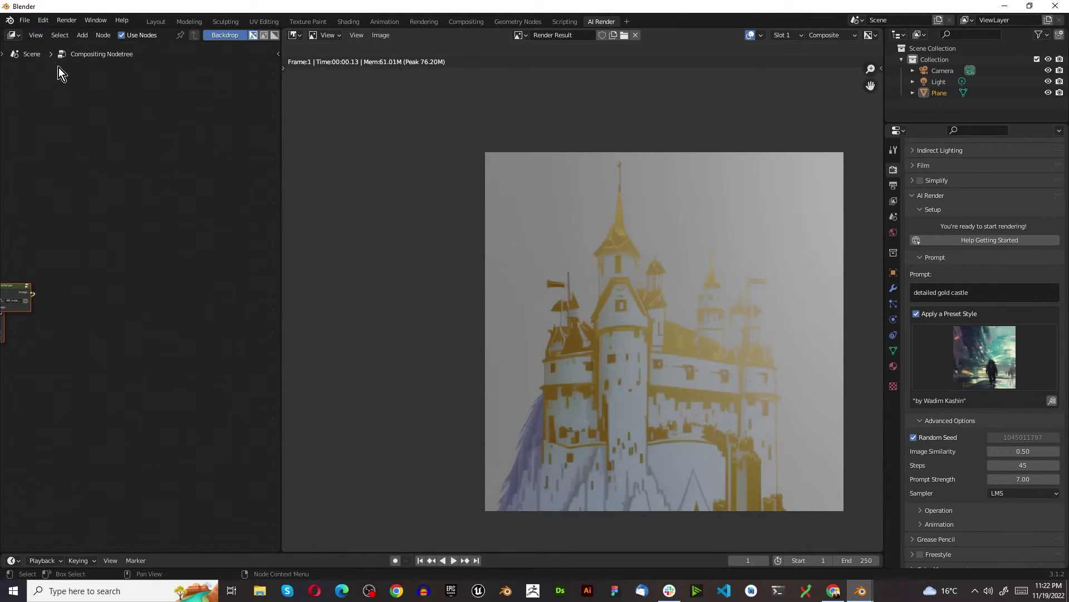
click(71, 20)
click(81, 31)
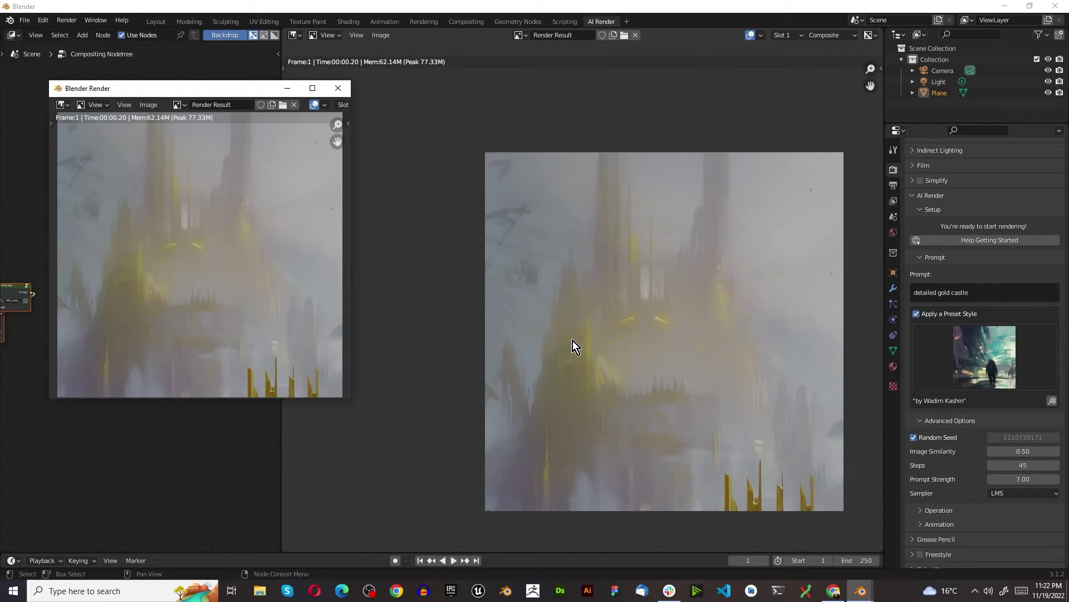
click(75, 19)
click(68, 20)
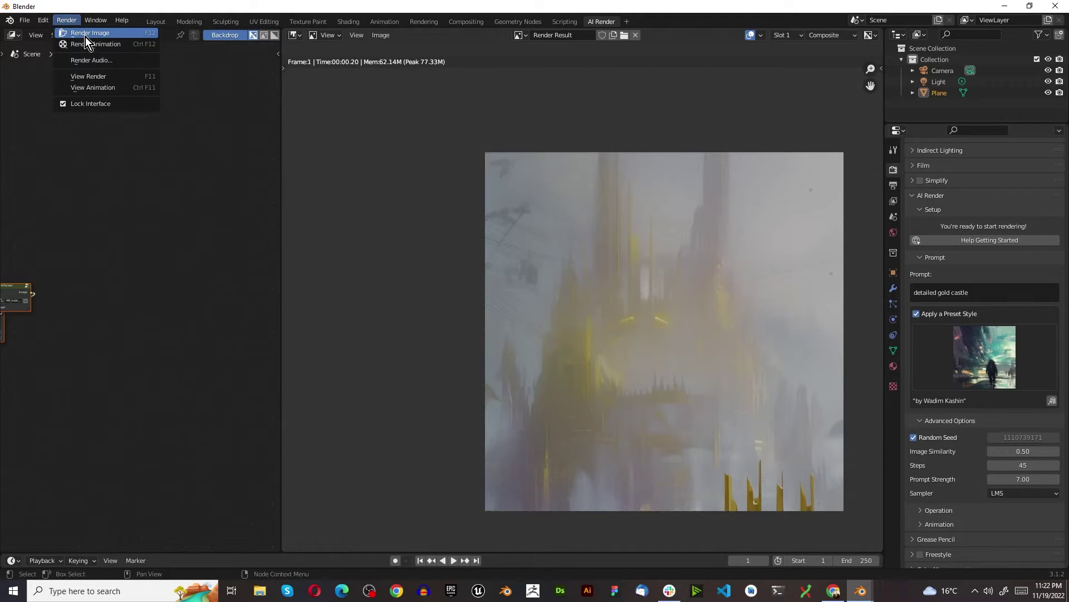
click(87, 34)
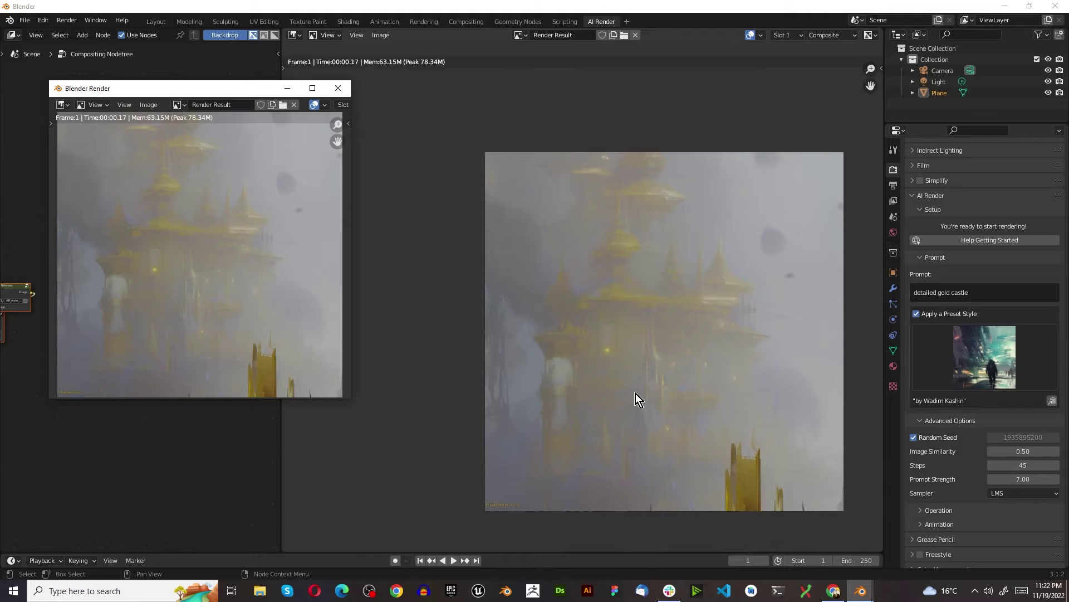
Clear the prompt and render the castle twice with an empty prompt.
click(976, 288)
key(BackSpace)
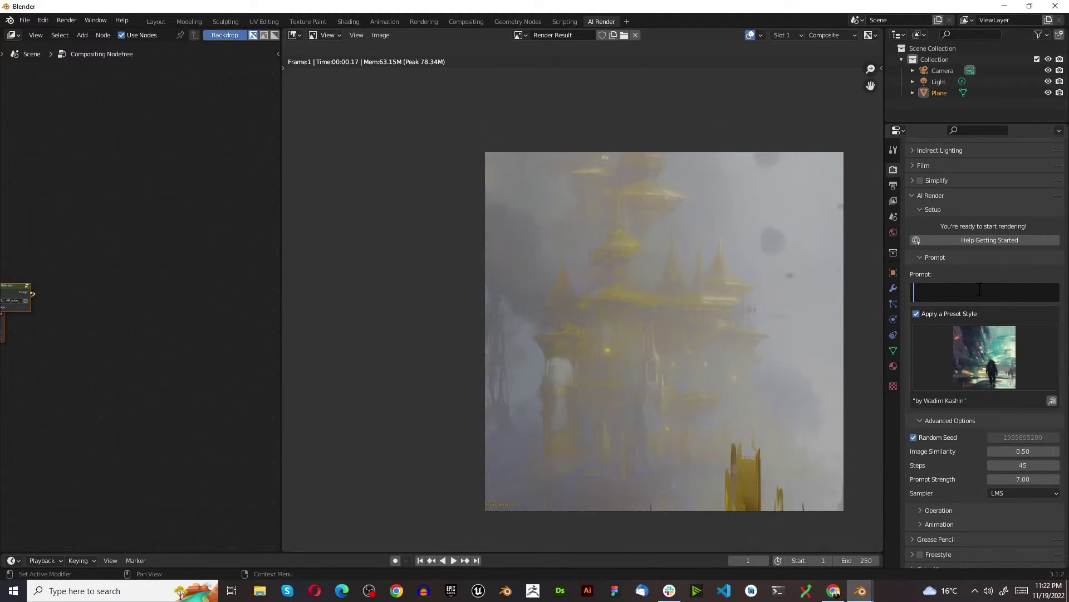
click(67, 23)
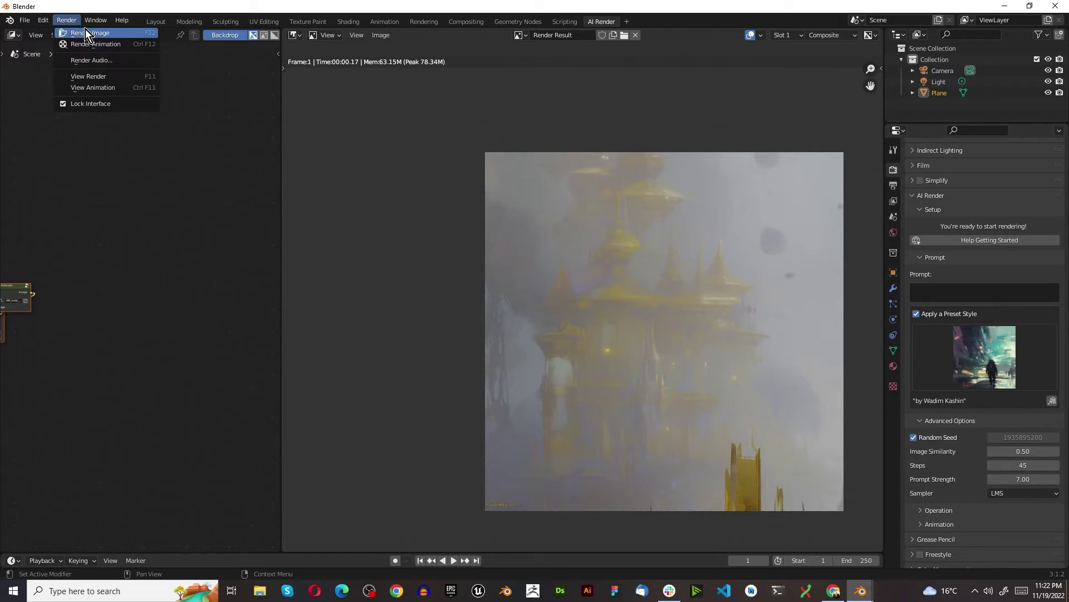
click(85, 29)
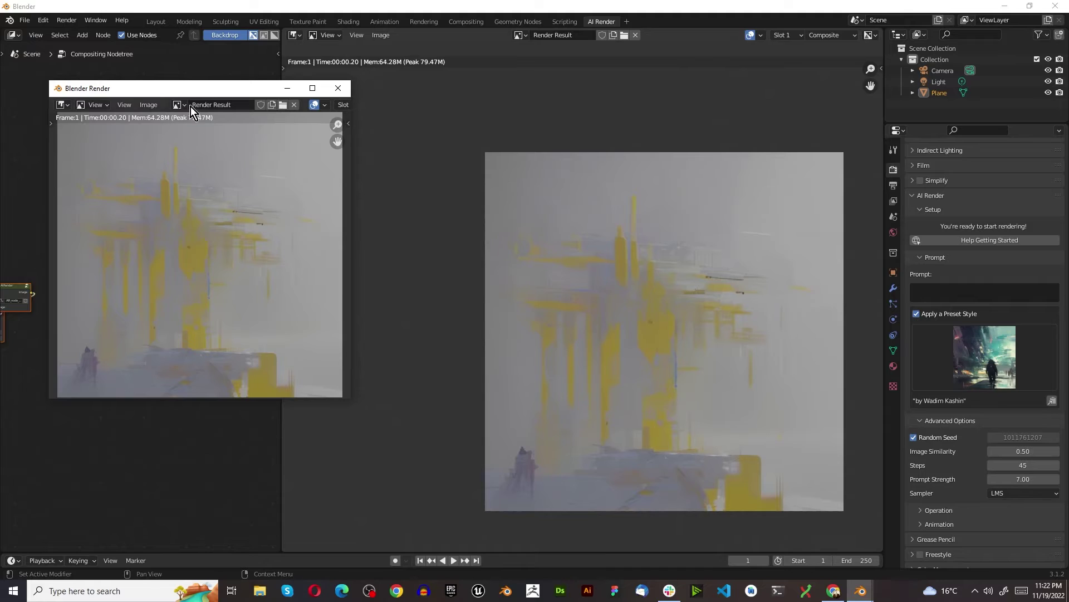
click(68, 20)
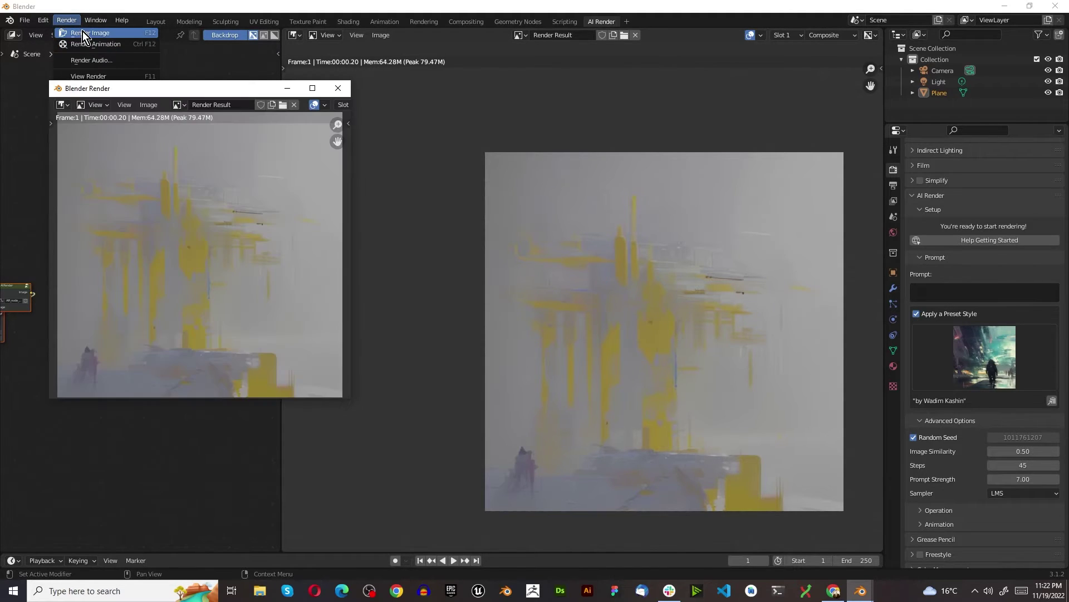
click(84, 33)
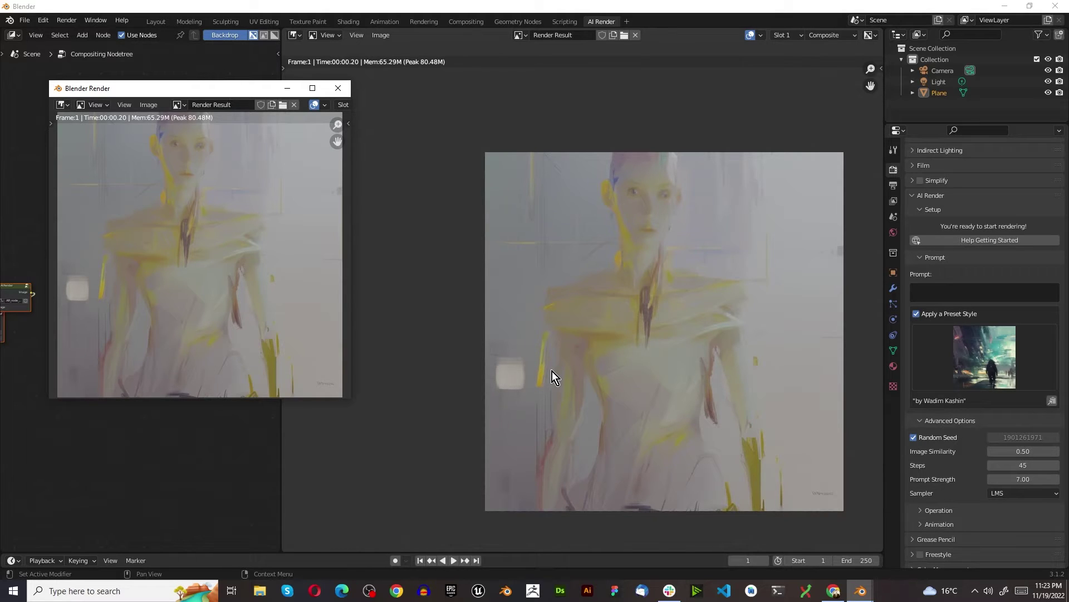
Set the prompt to 'gold castle' and render it.
click(1013, 291)
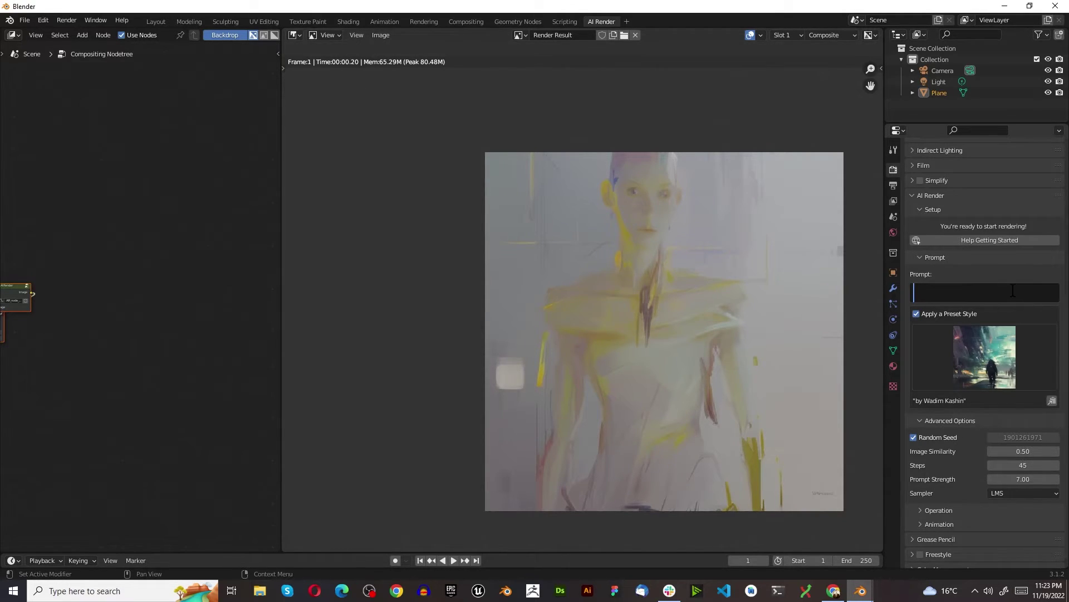
text(gold castle)
click(69, 25)
click(69, 25)
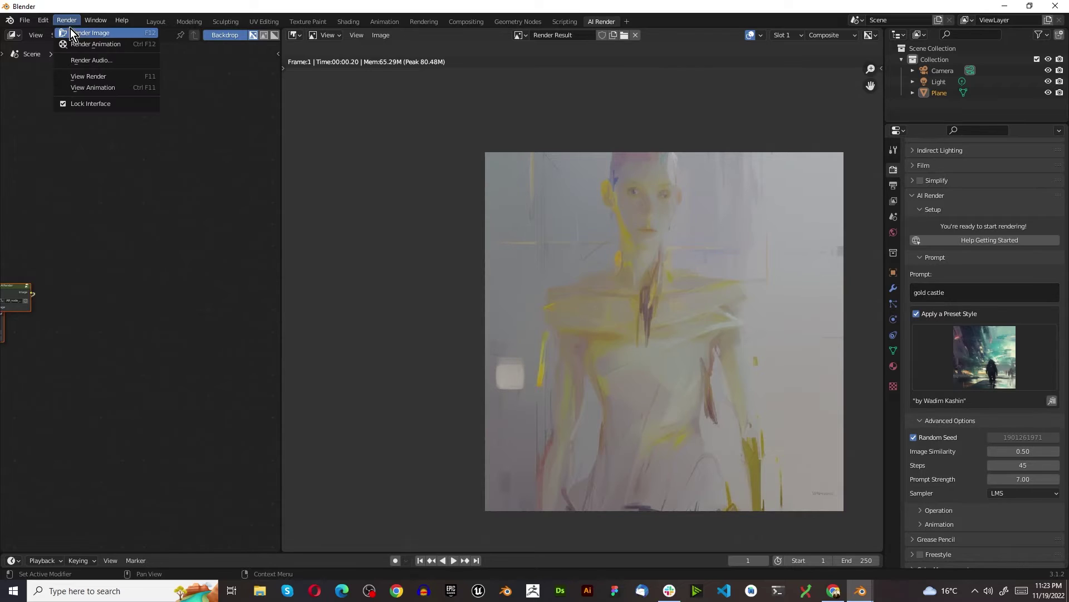
click(79, 34)
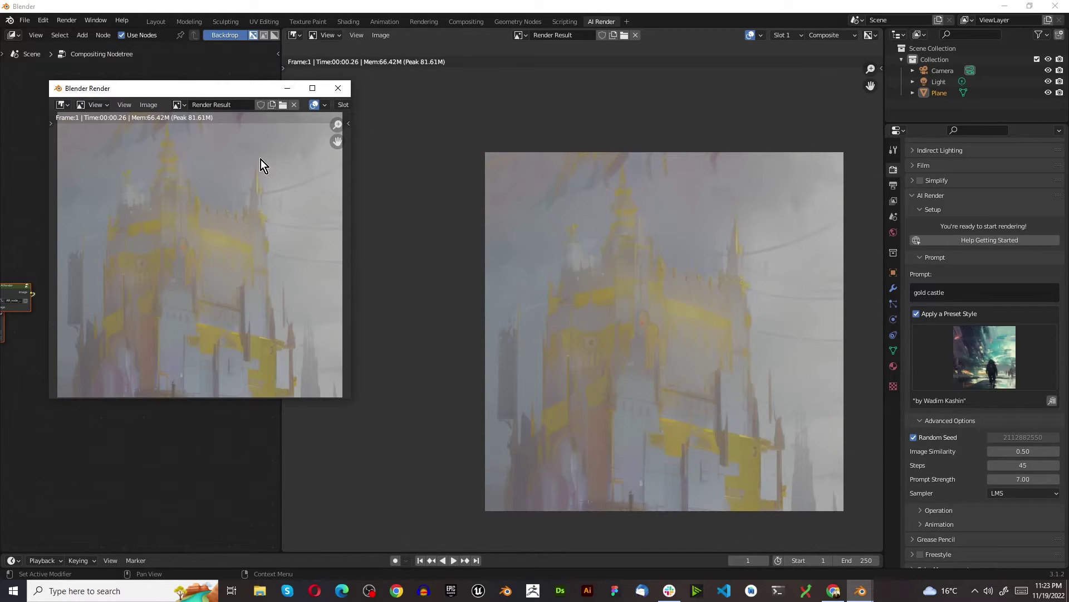
Save the latest render as anime castle4.png.
click(144, 106)
click(182, 188)
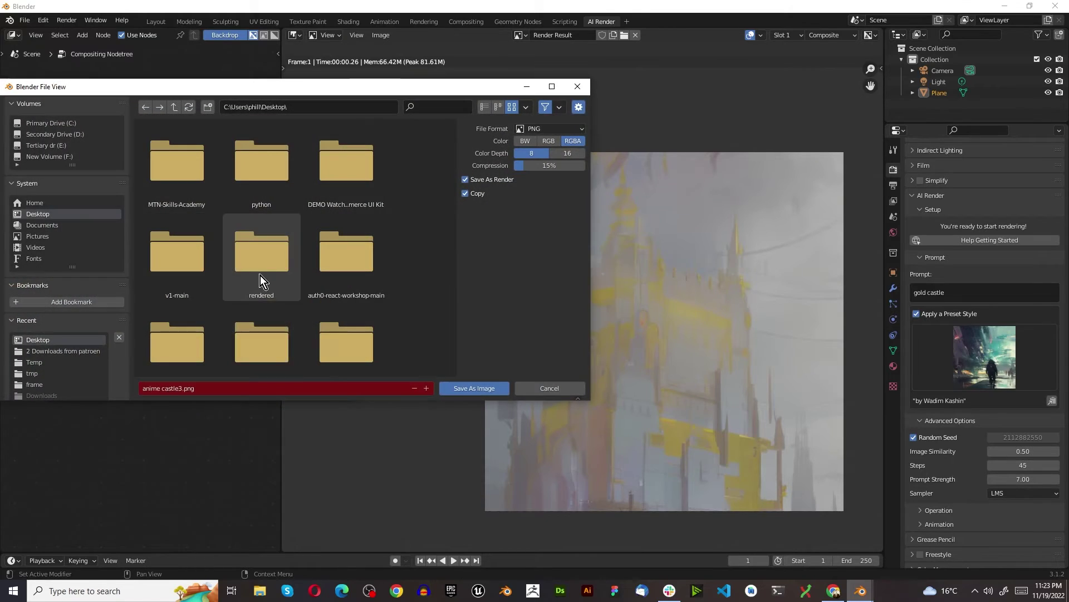
click(195, 388)
key(Right)
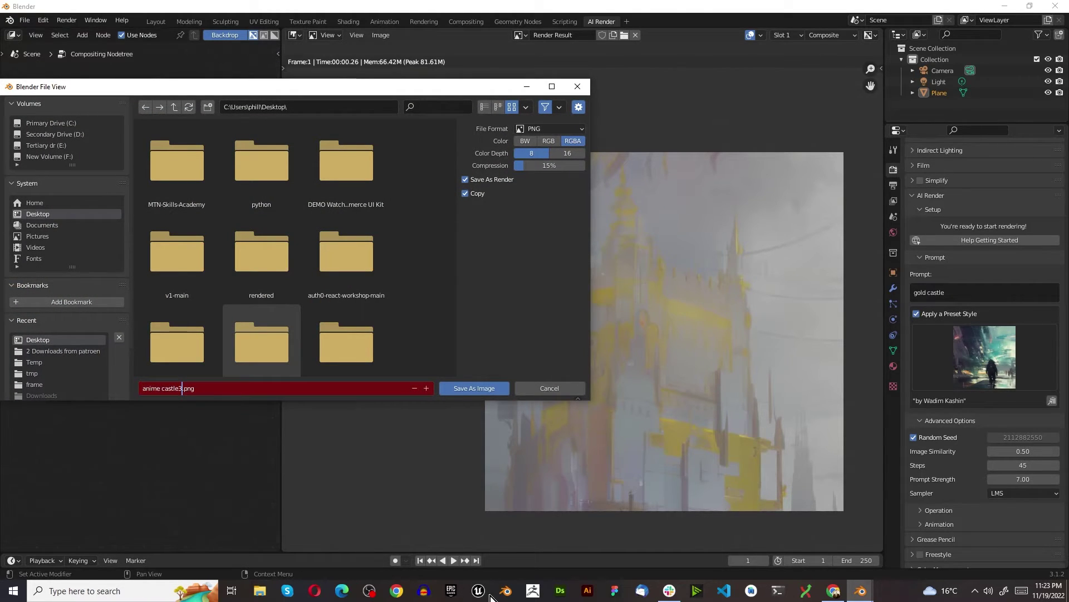
key(BackSpace)
text(4)
key(Return)
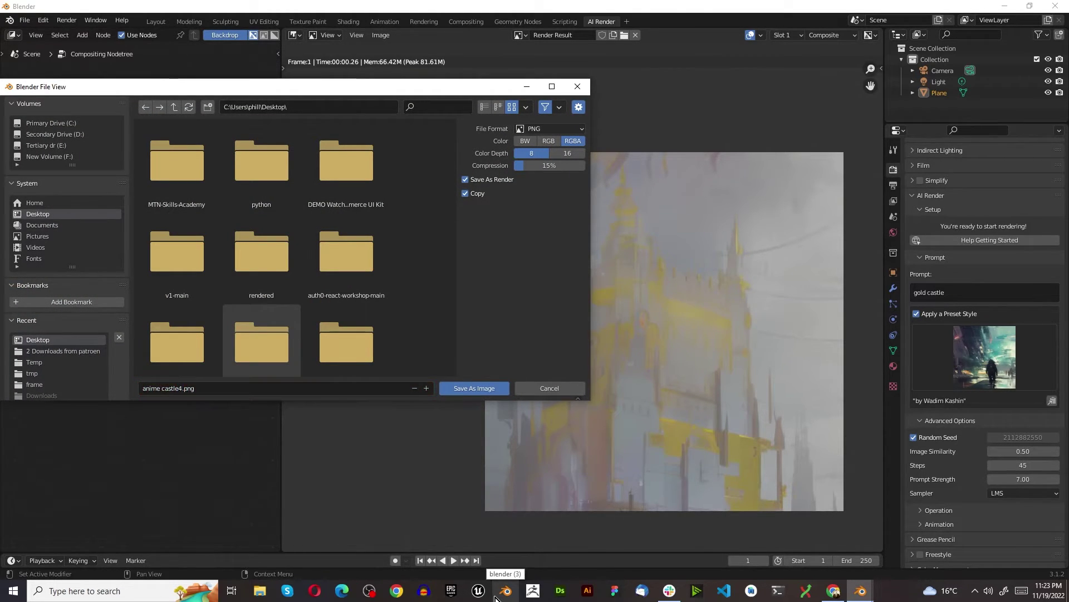
click(491, 389)
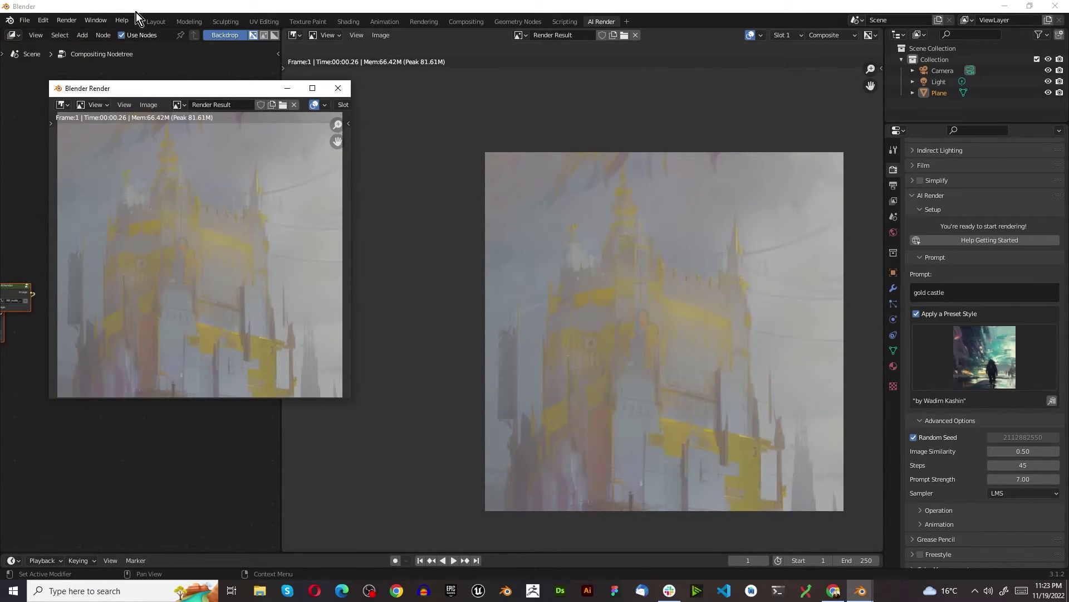
Swap the plane's Base Color image from anime castle3.png to anime castle4.png.
click(155, 20)
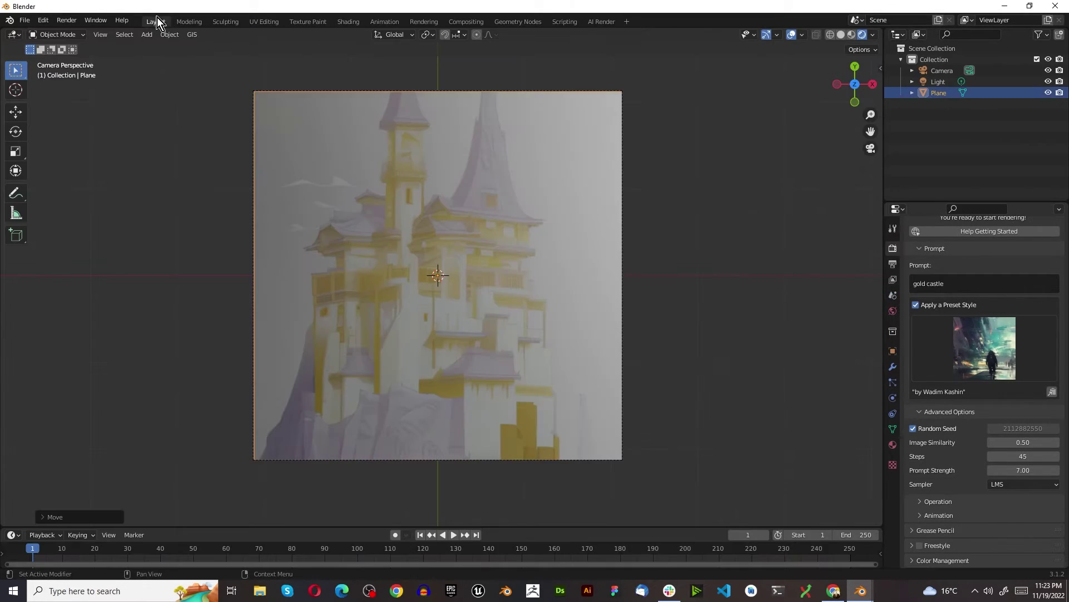
click(893, 445)
scroll(997, 430, up, 6)
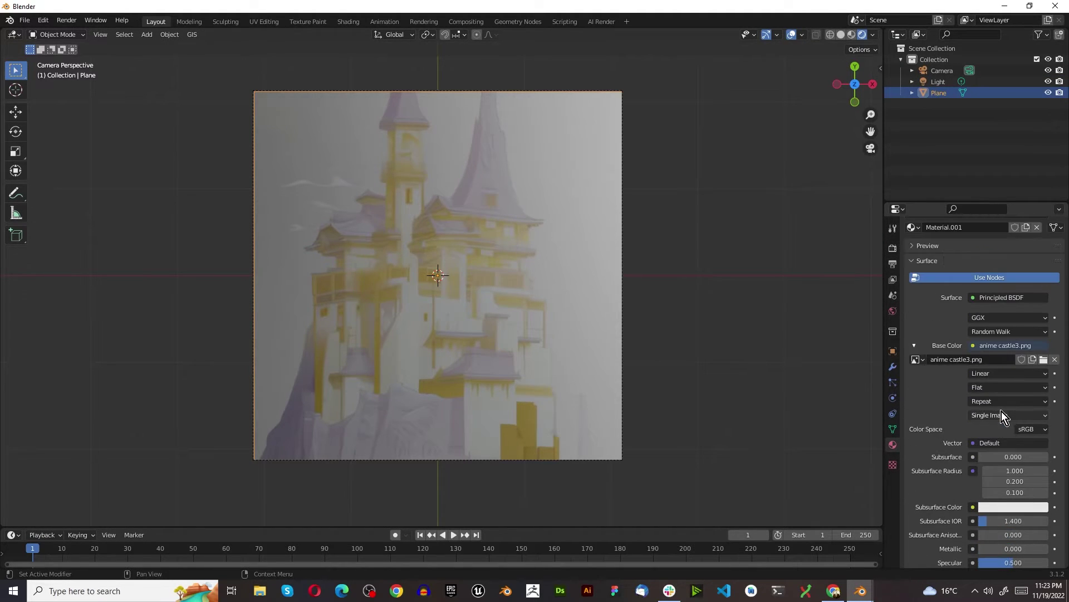
click(1054, 359)
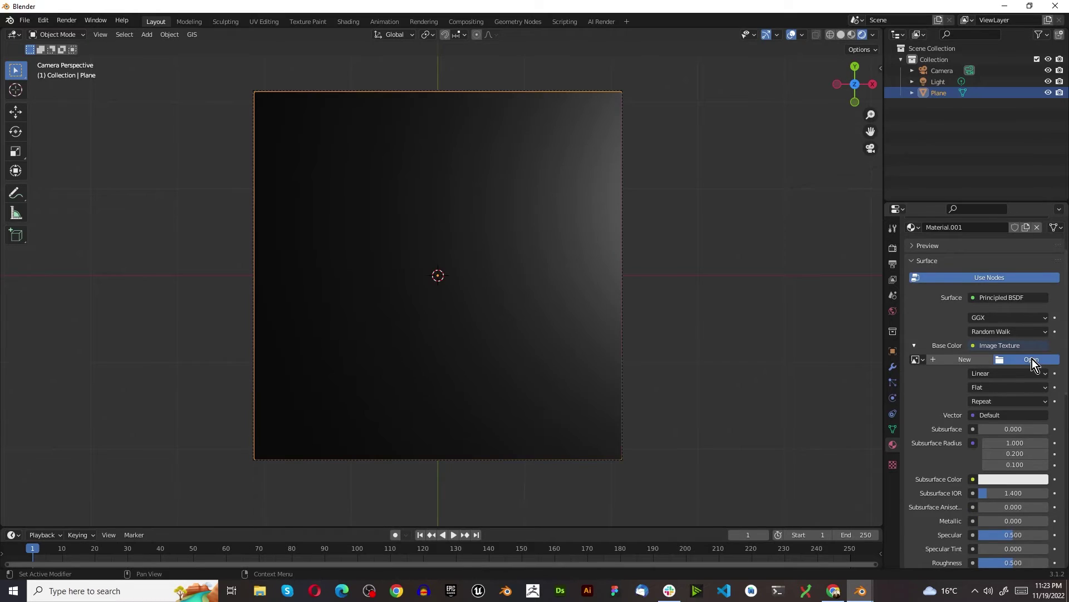
click(1032, 360)
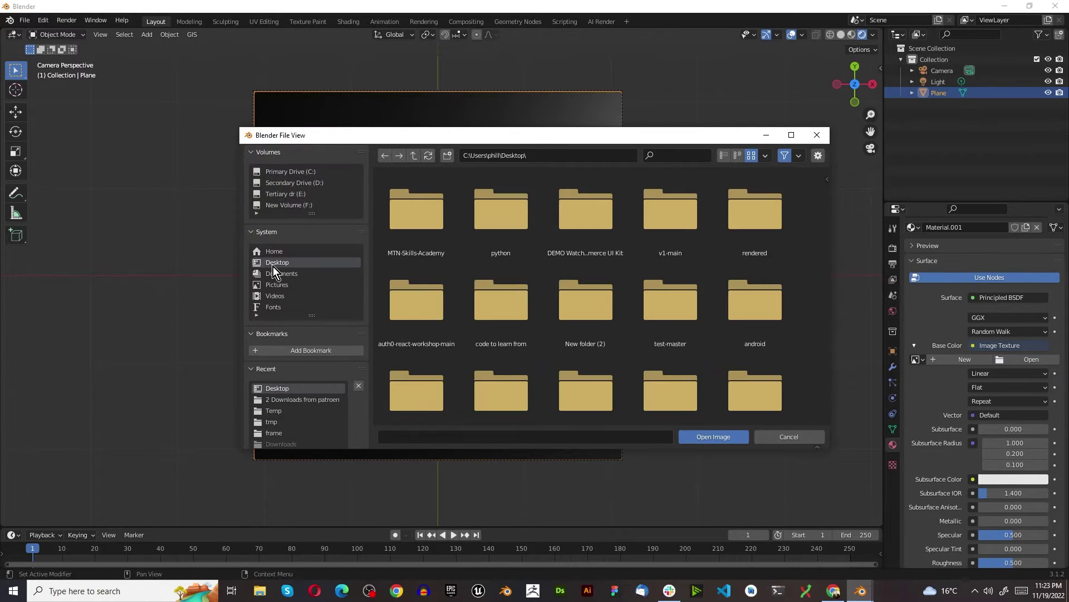
scroll(536, 296, down, 5)
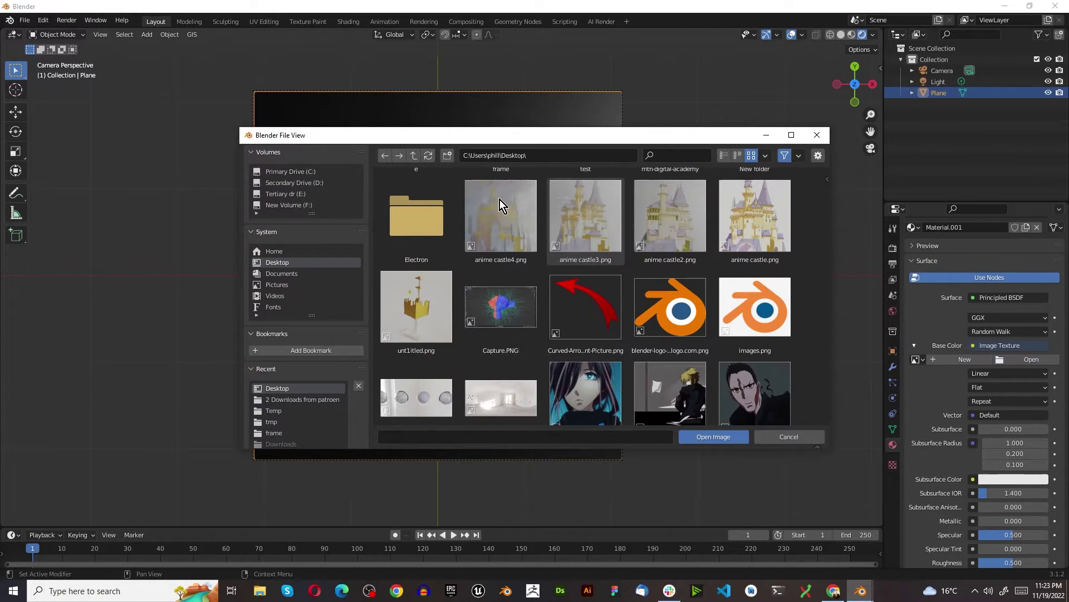
double_click(499, 199)
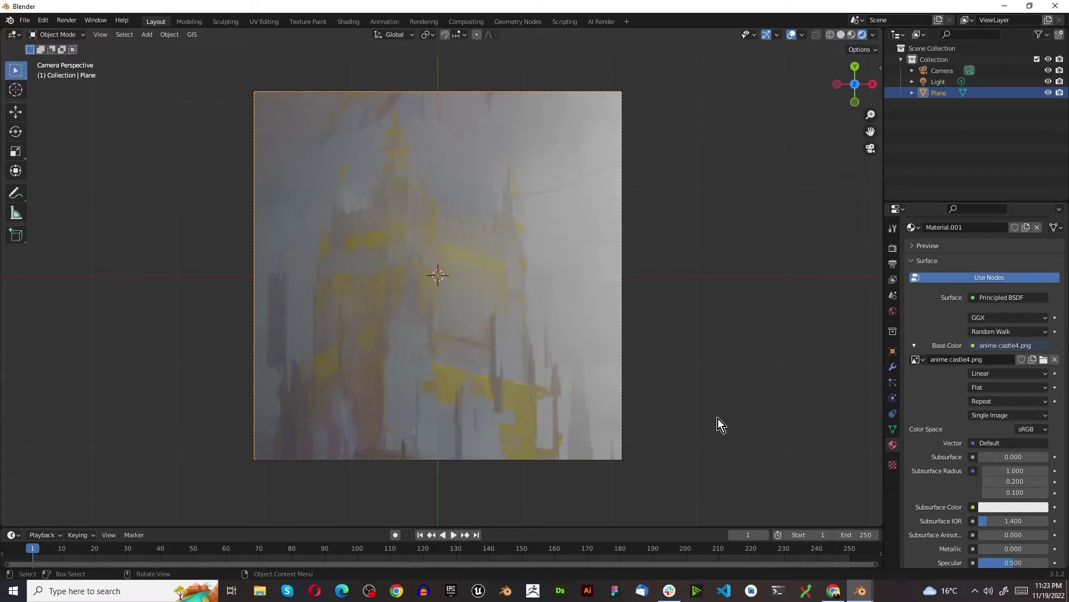
click(893, 248)
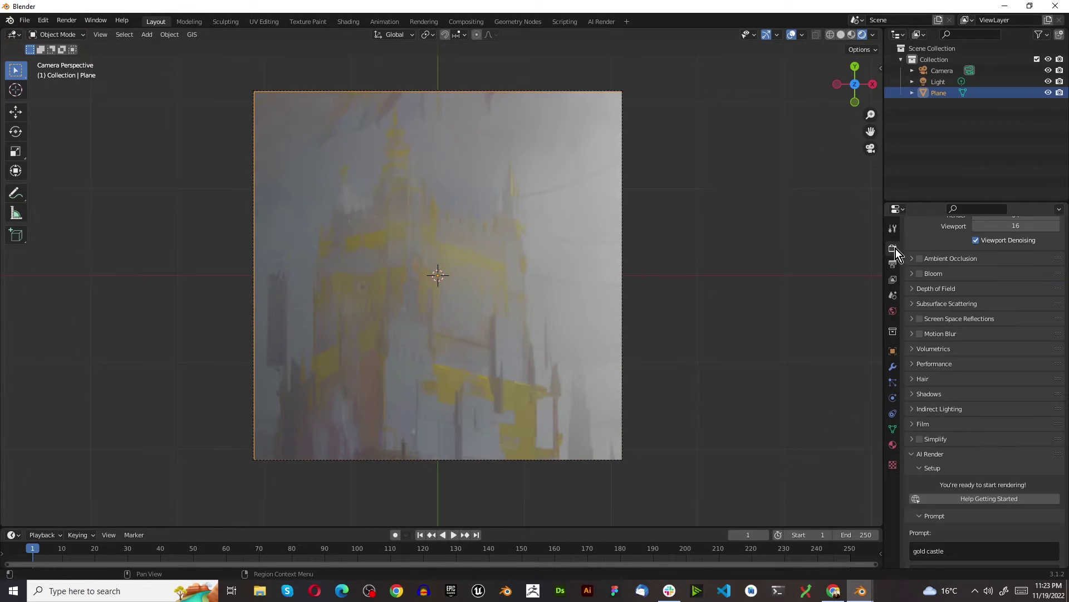
scroll(1021, 467, down, 8)
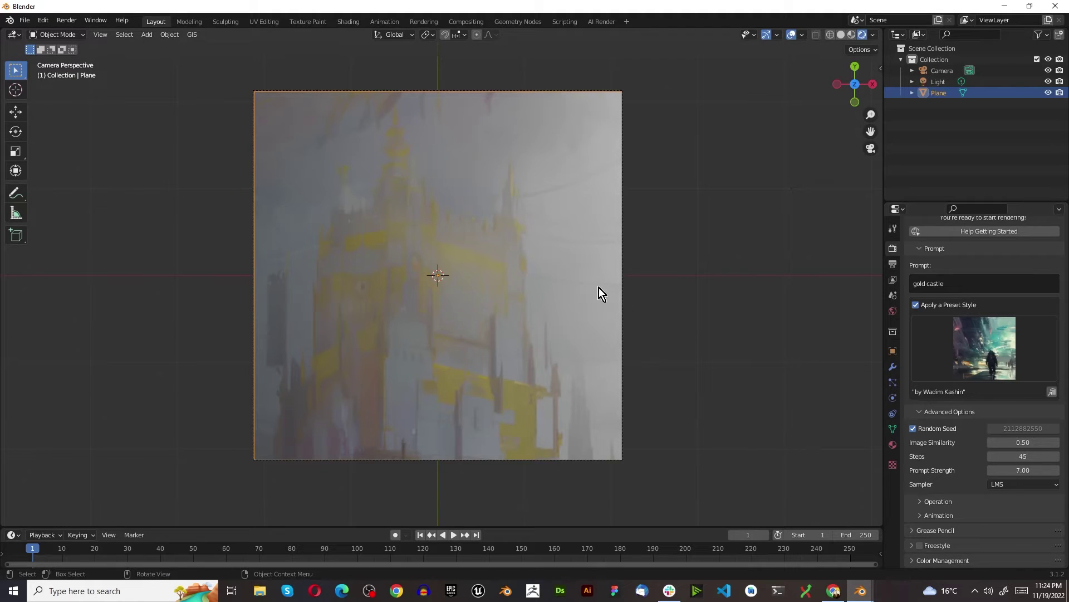
Apply the Noir Line Art preset style and render the castle twice.
click(985, 356)
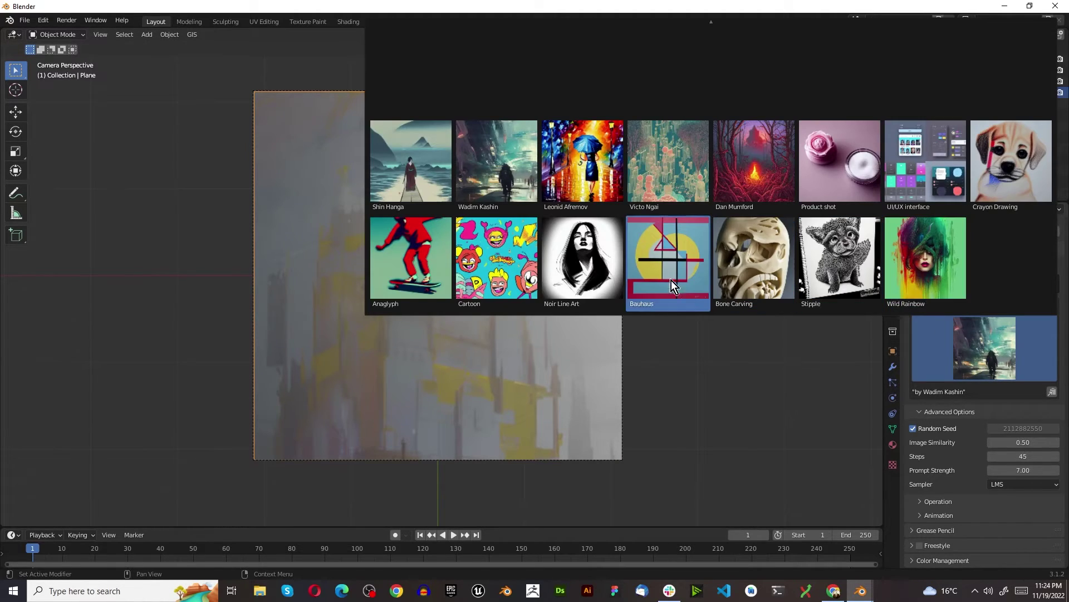
click(588, 249)
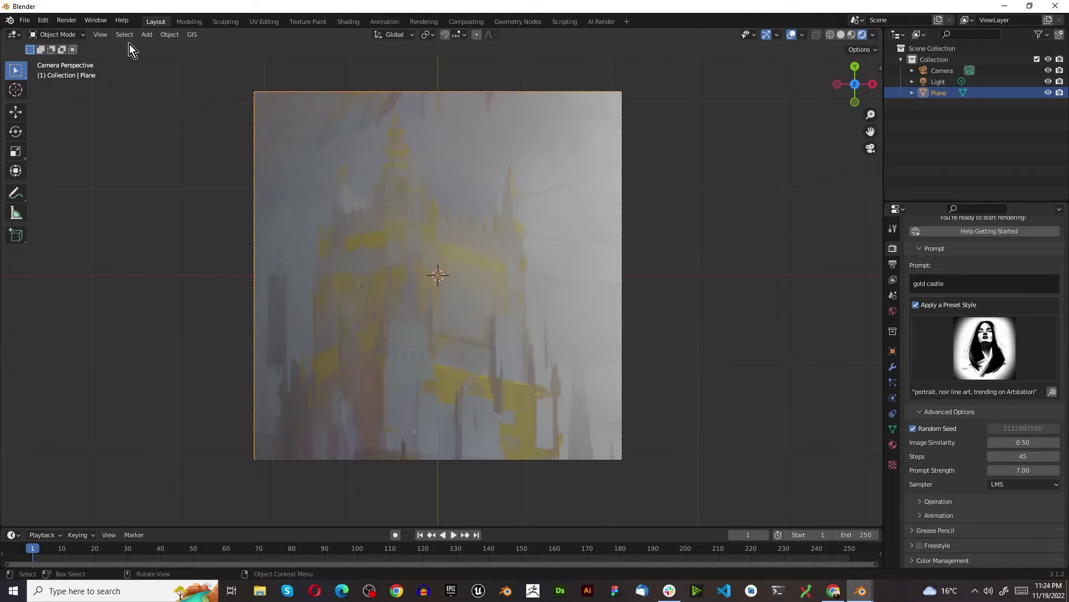
click(66, 20)
click(86, 29)
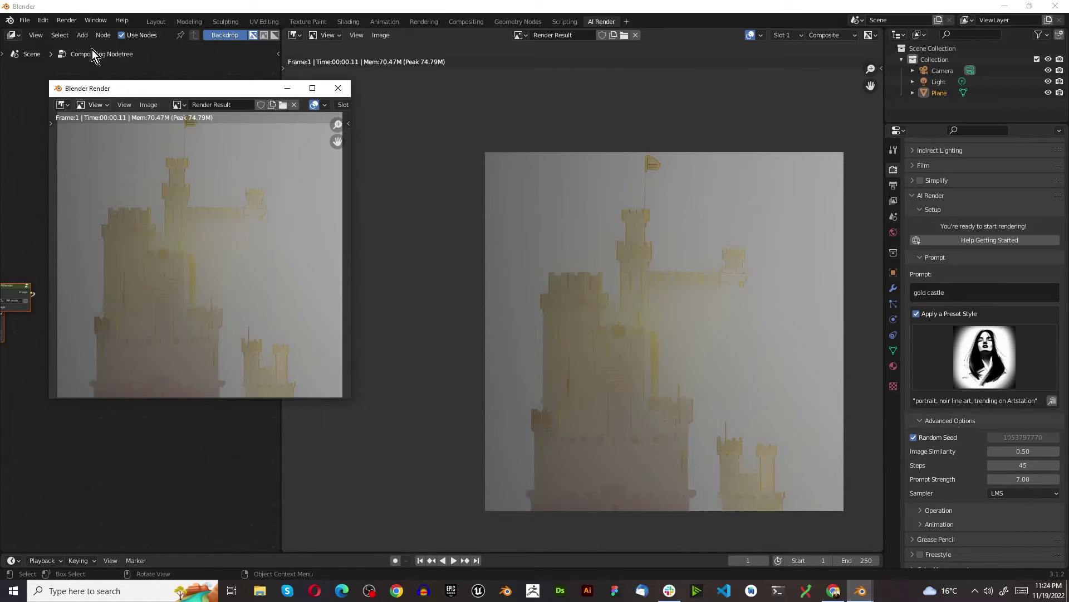
click(67, 21)
click(74, 32)
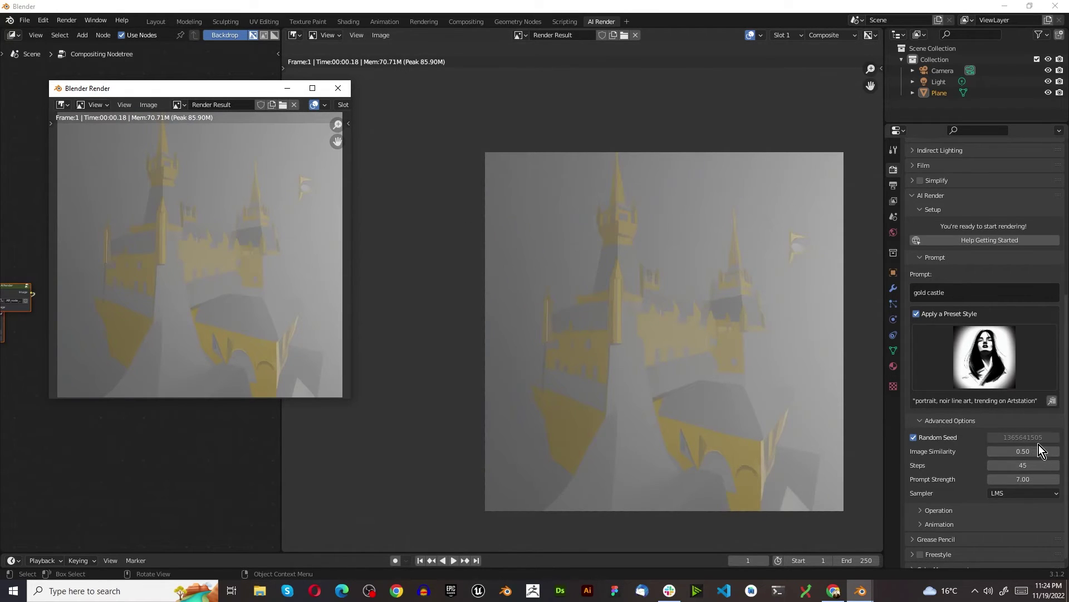
Set Image Similarity to 0.3 and re-render the castle.
click(1021, 451)
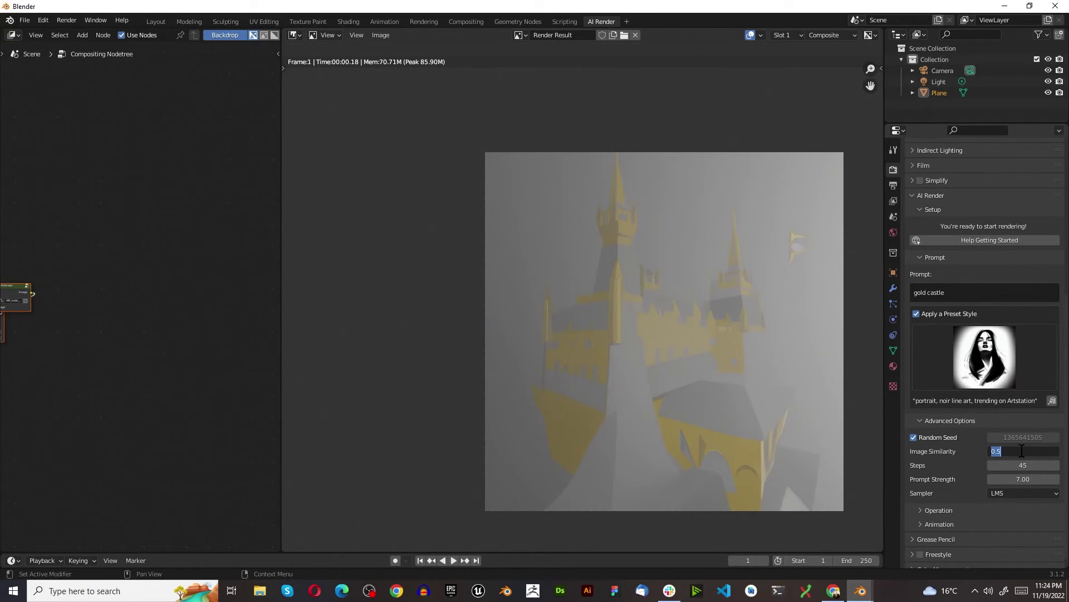
text(0.3)
key(Return)
click(67, 23)
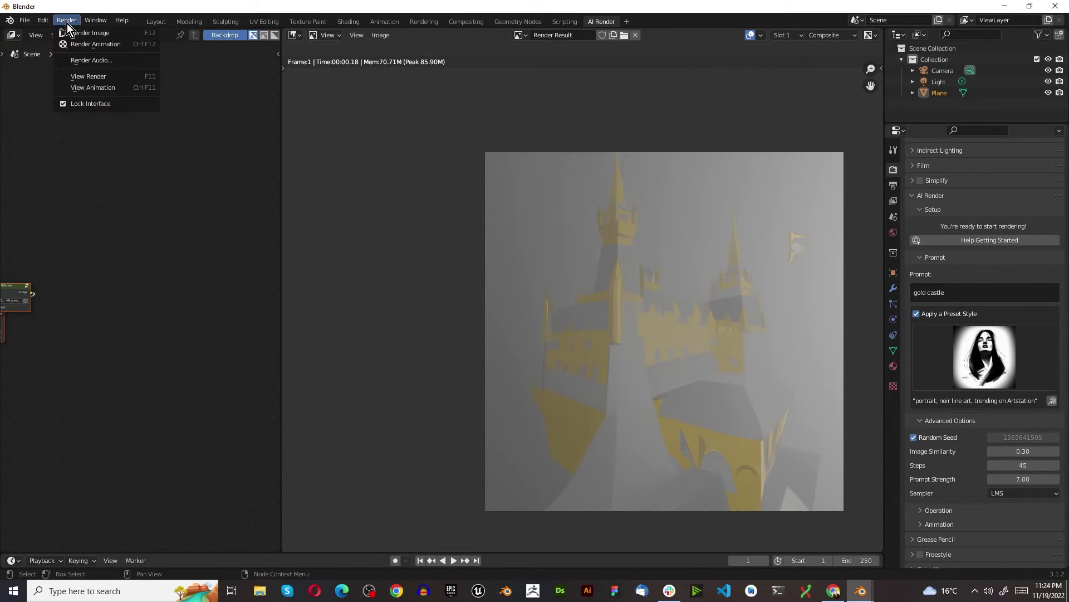
click(76, 32)
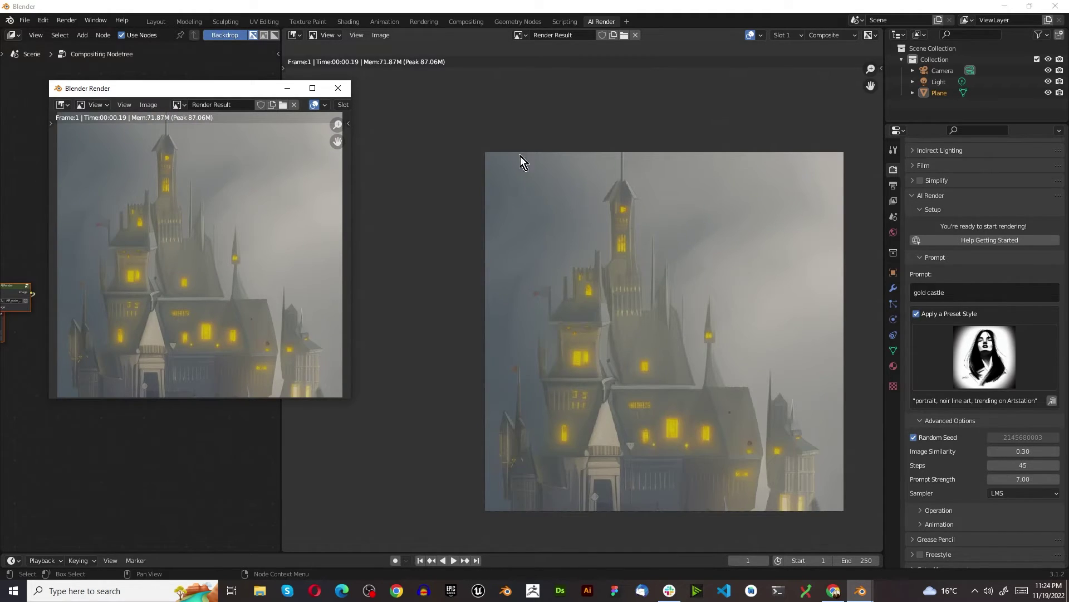
Save a copy of the misty castle render as anime castle5.png.
click(147, 105)
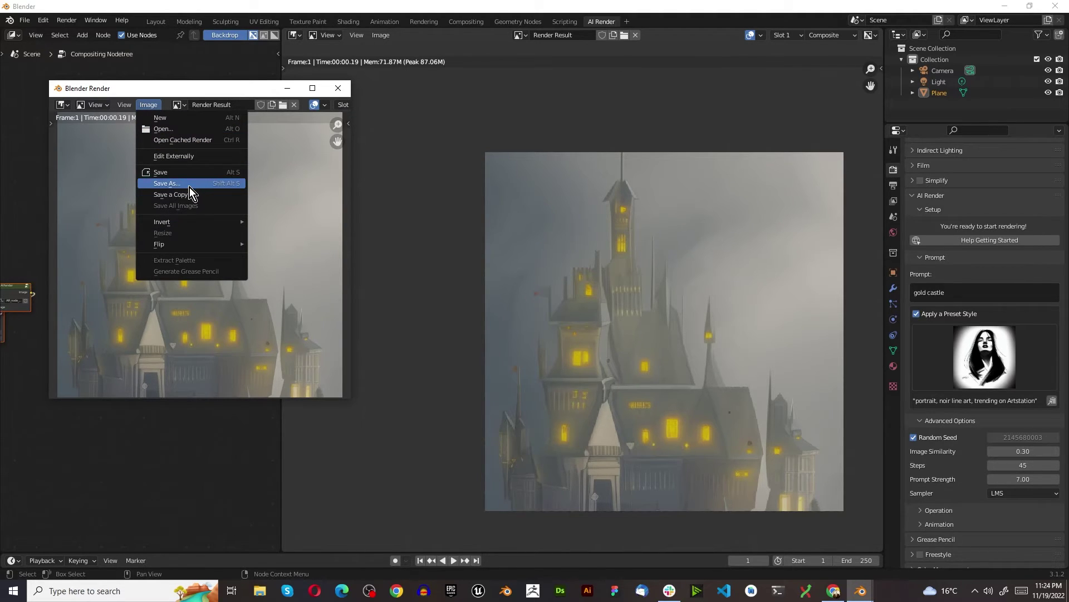
click(188, 194)
click(169, 390)
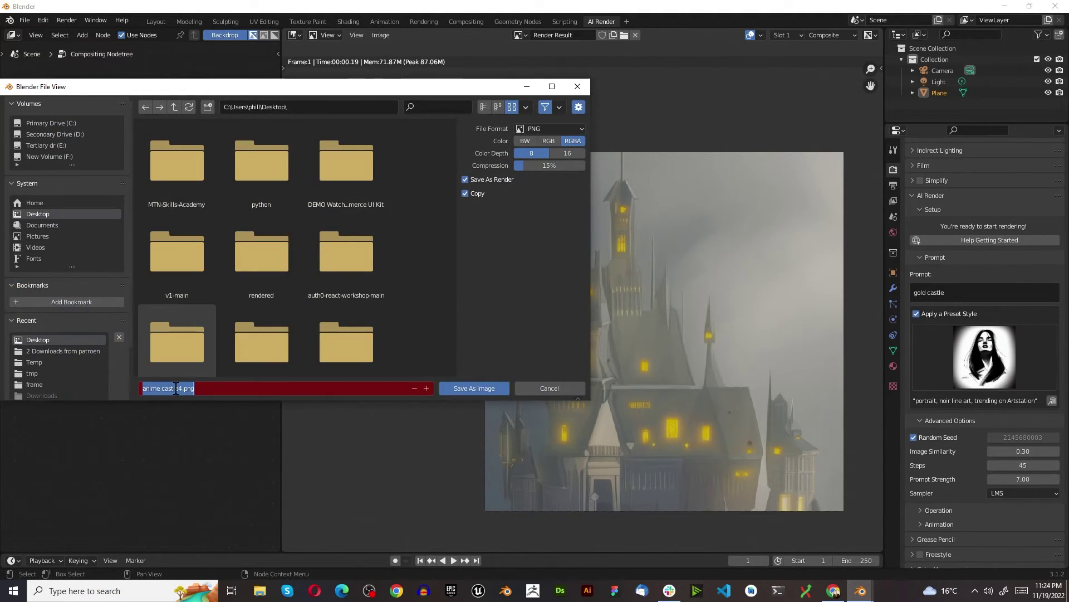
click(178, 388)
key(Right)
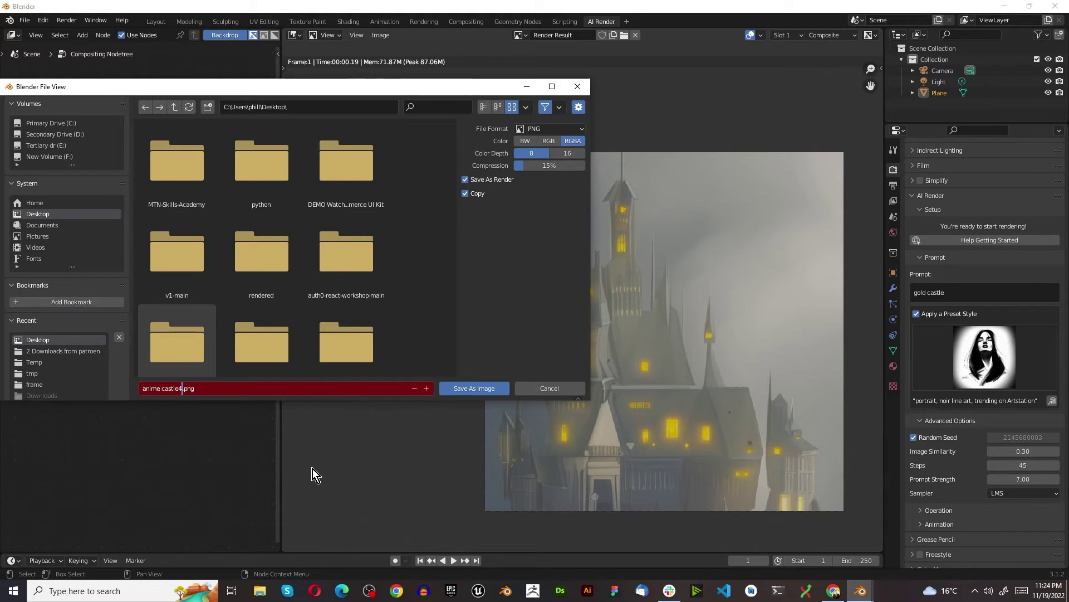
text(5)
click(474, 388)
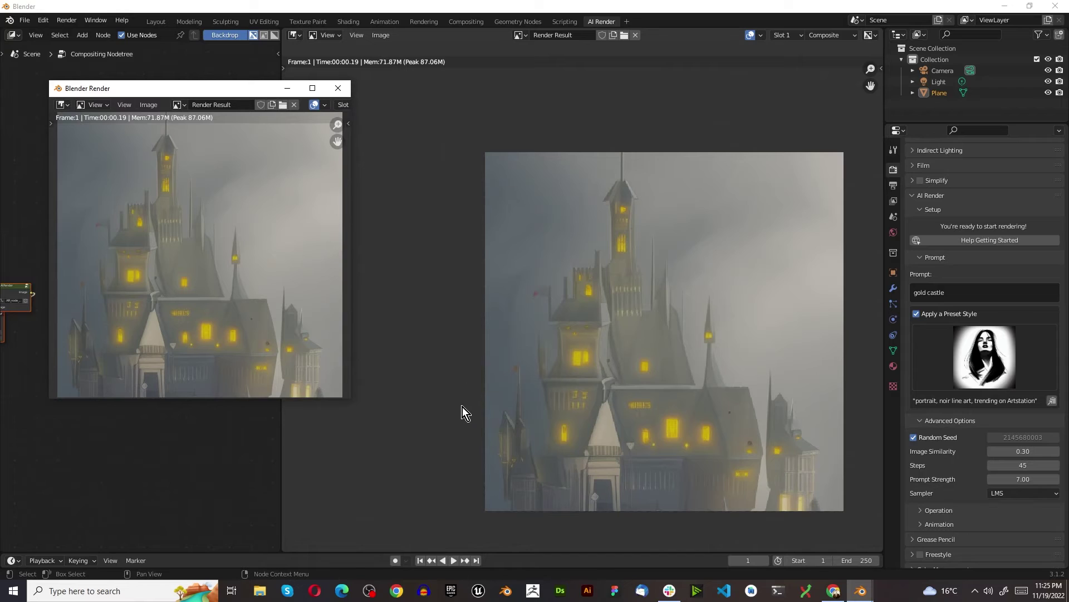
scroll(594, 352, down, 7)
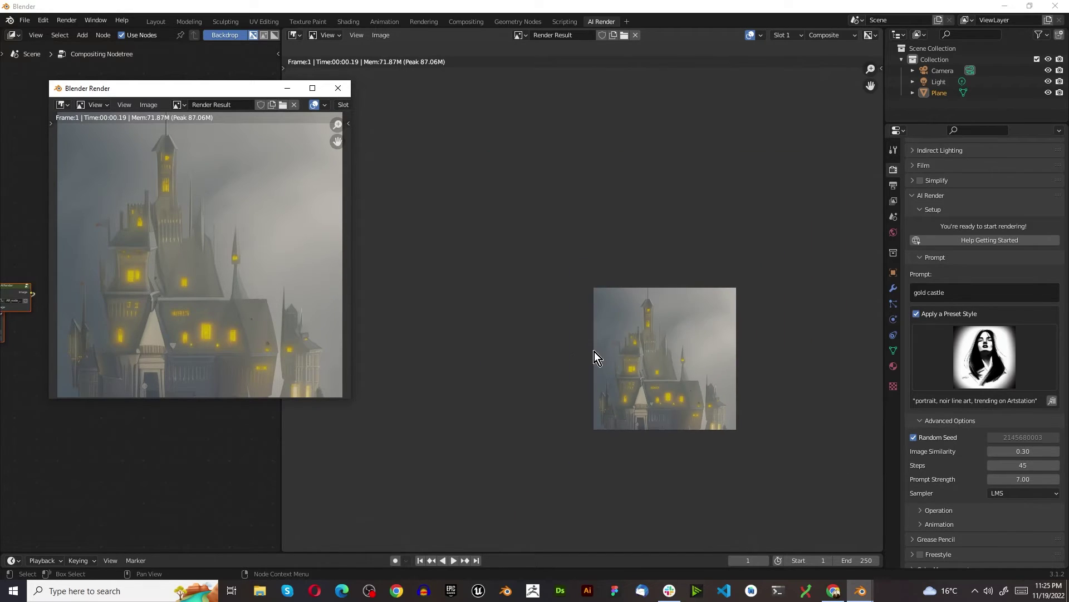
scroll(589, 352, up, 7)
scroll(656, 348, down, 5)
key(Home)
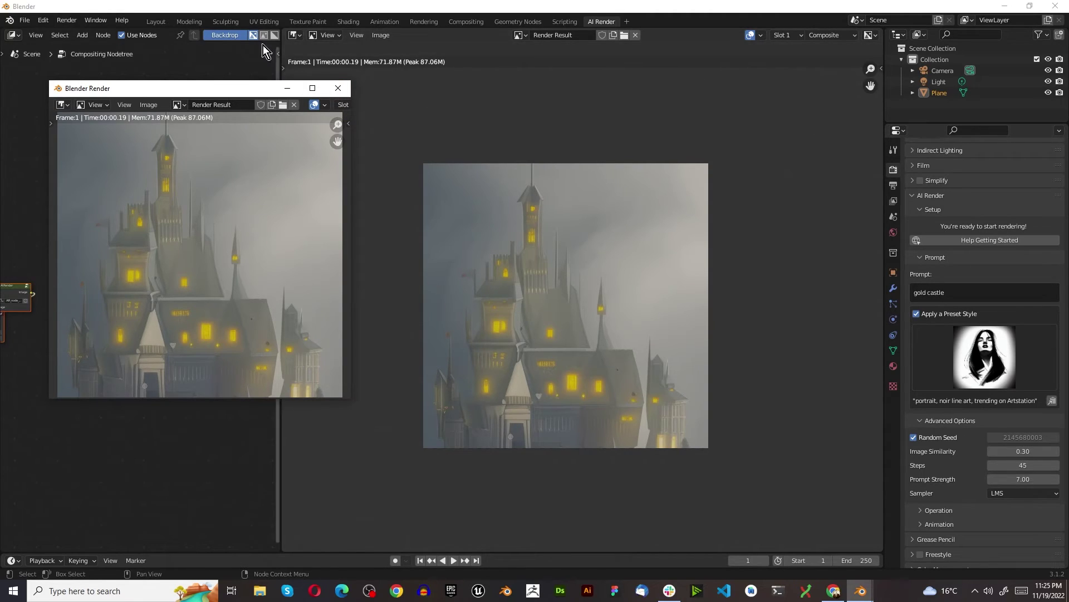
Replace the plane's Base Color image with anime castle5.png from the Desktop.
click(144, 33)
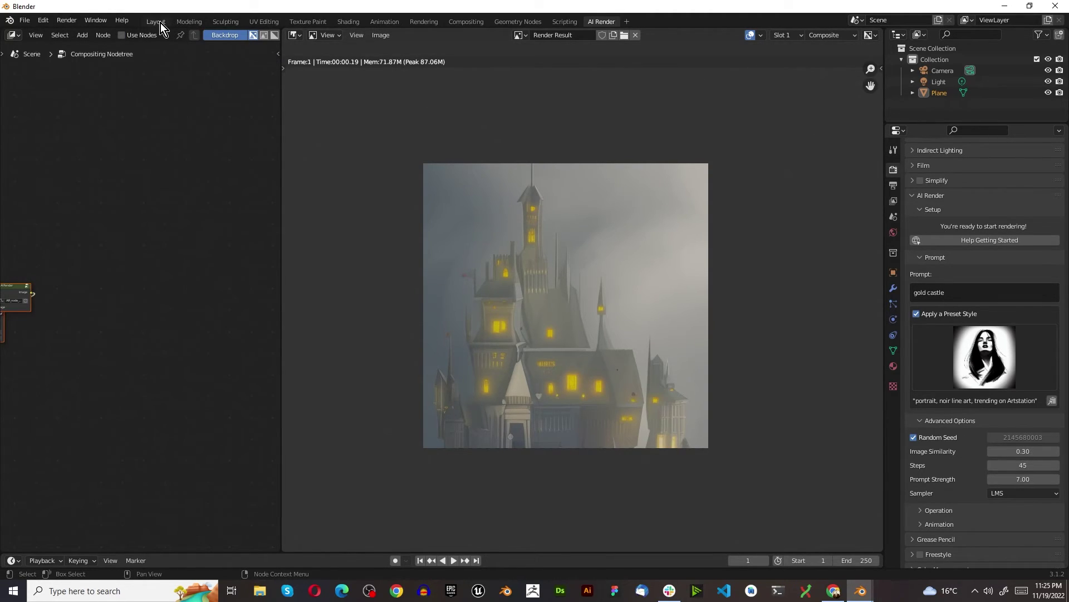
click(161, 23)
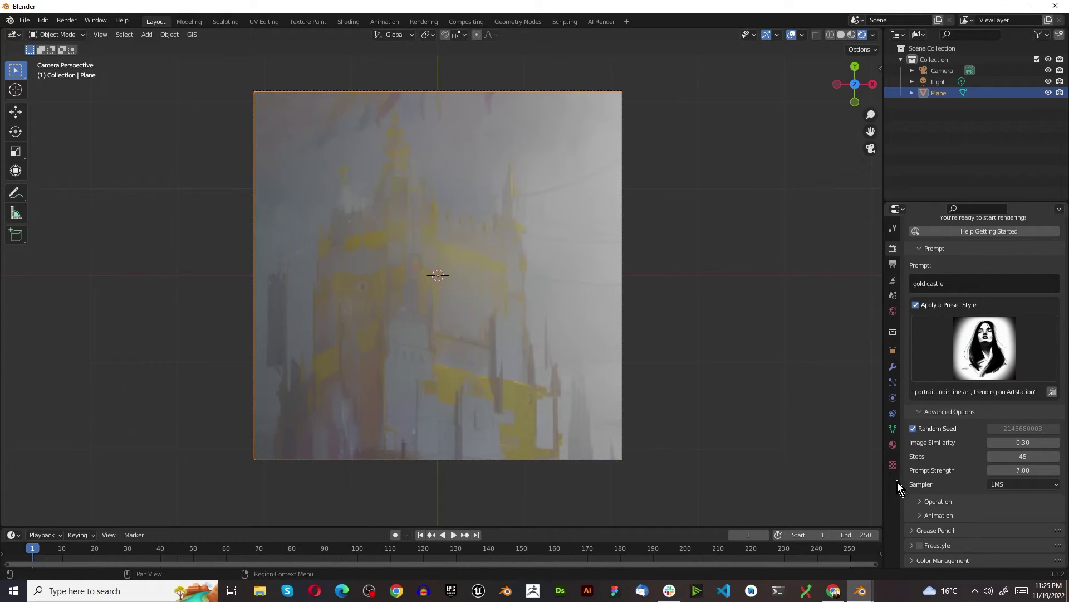
click(892, 450)
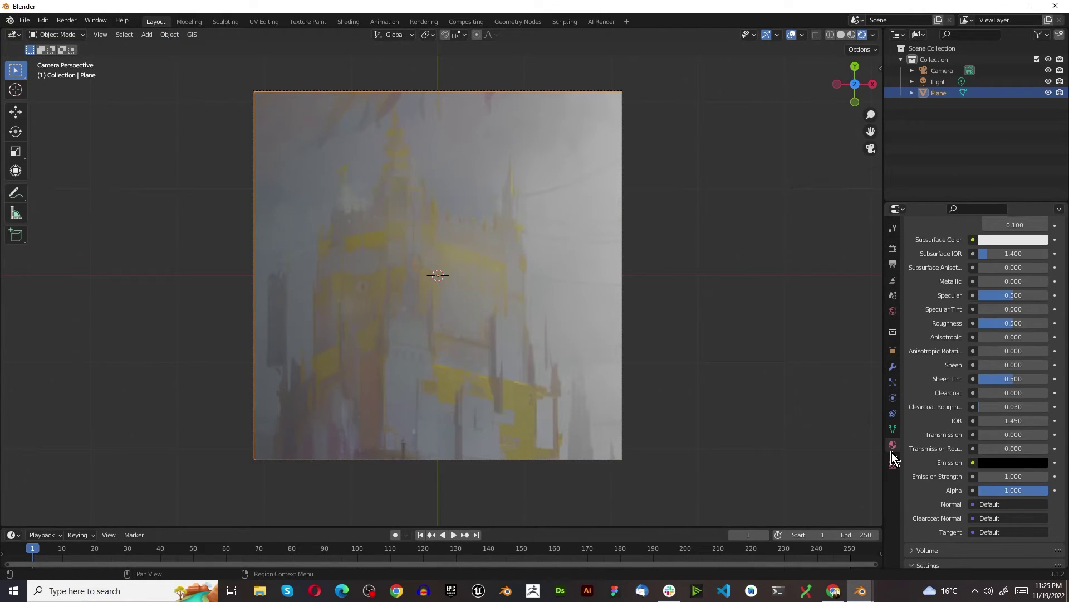
scroll(1003, 402, up, 10)
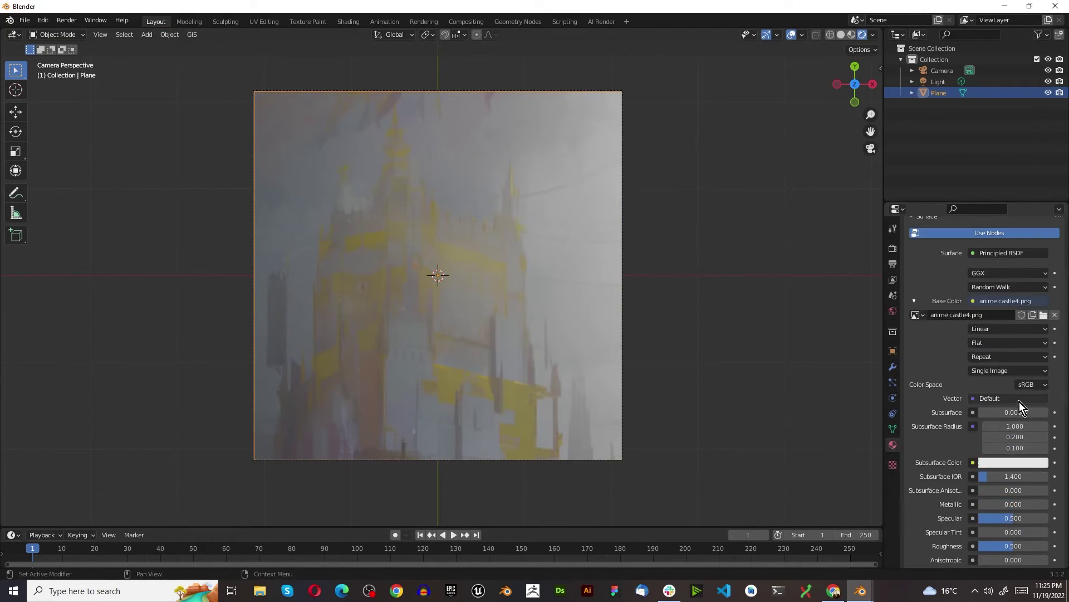
click(1054, 315)
click(1028, 315)
scroll(545, 350, down, 1)
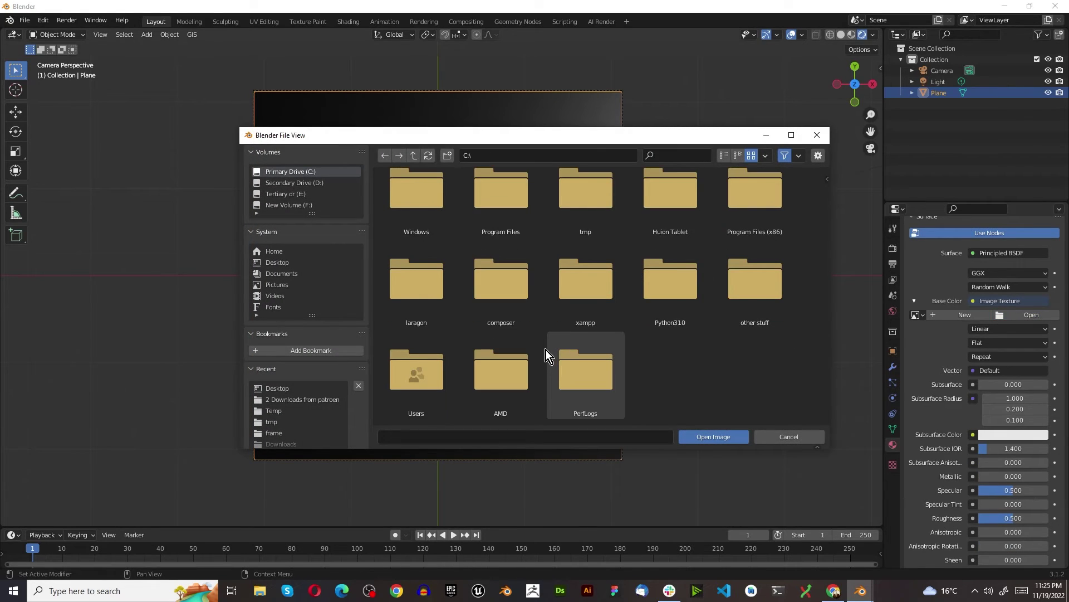
click(277, 262)
scroll(468, 301, down, 5)
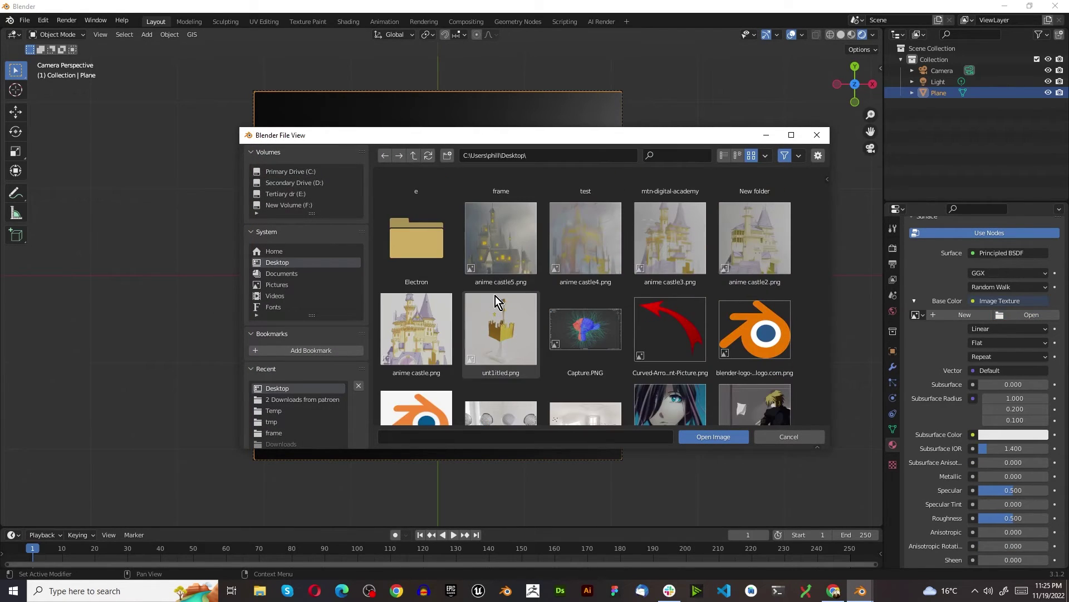
double_click(499, 226)
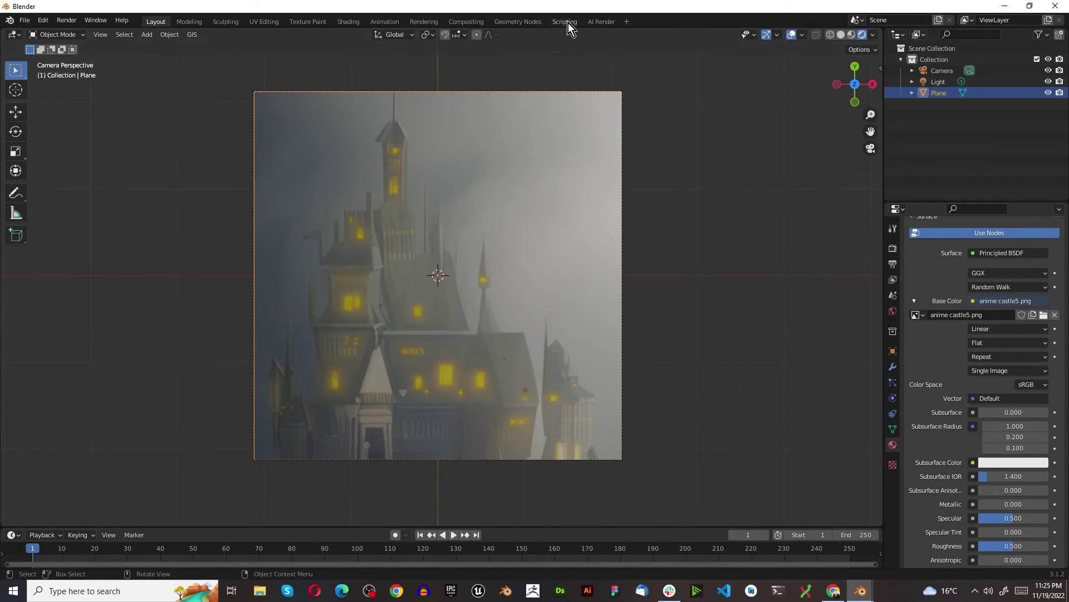
click(591, 23)
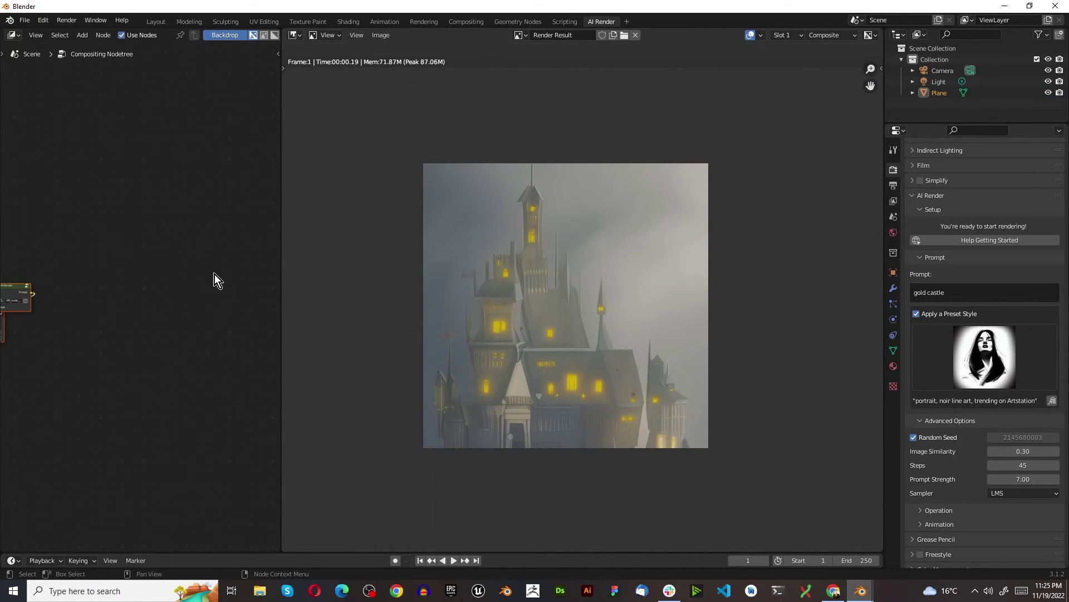
Switch the AI Render preset style to Bone Carving.
scroll(76, 324, down, 2)
scroll(56, 342, up, 5)
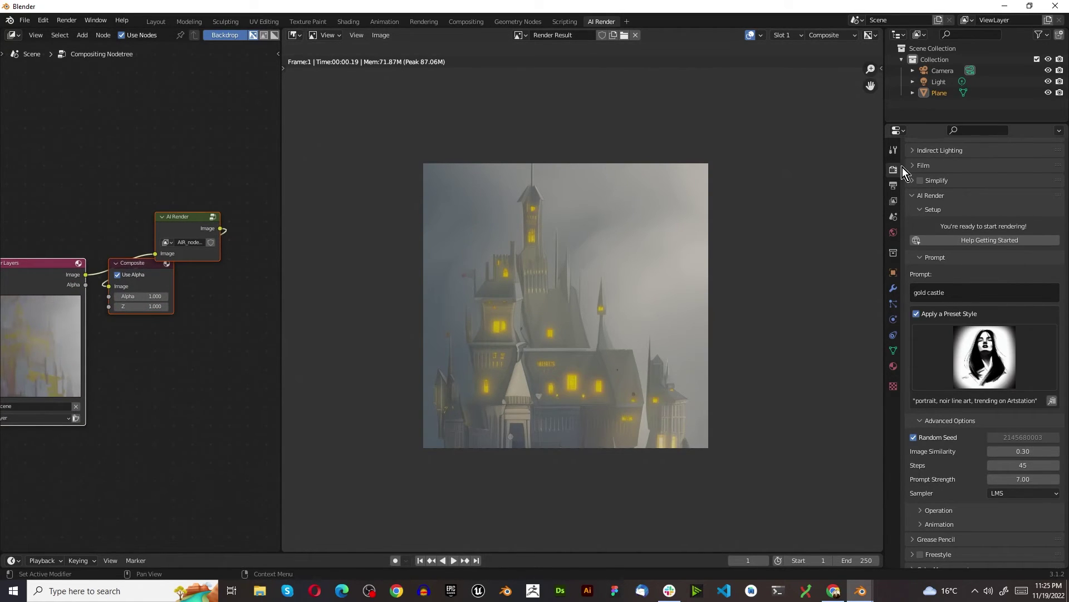
scroll(947, 312, down, 1)
click(975, 333)
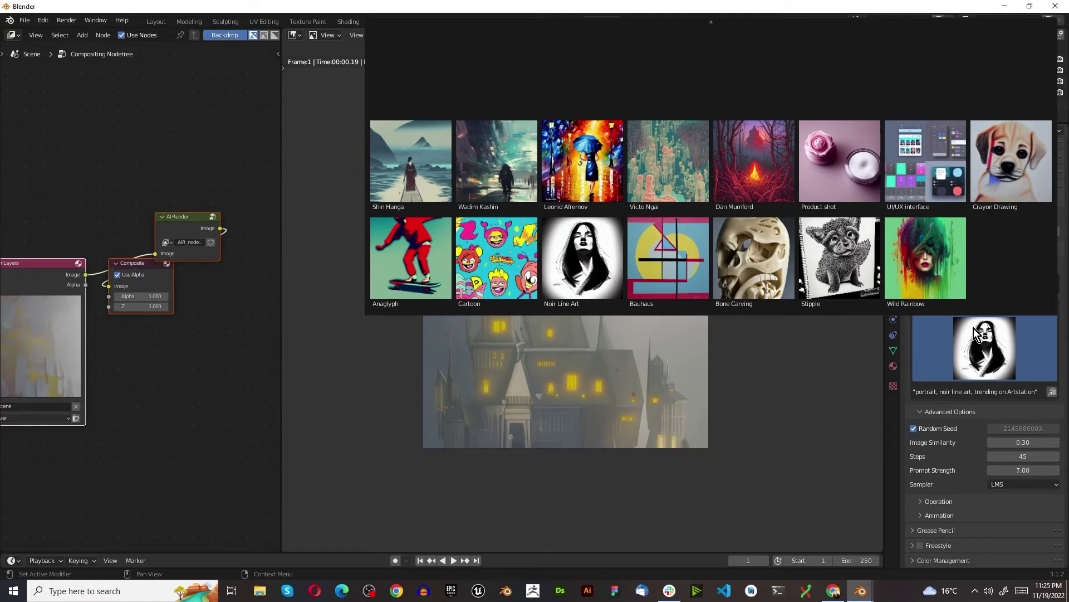
click(738, 247)
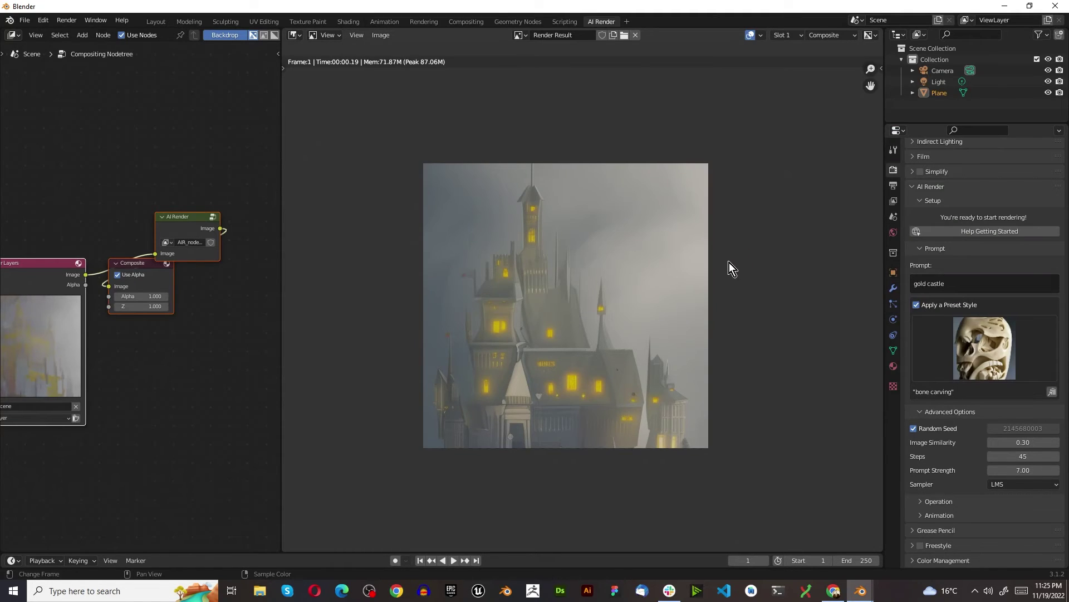
Set Image Similarity to 0.6 and render the castle.
click(1033, 442)
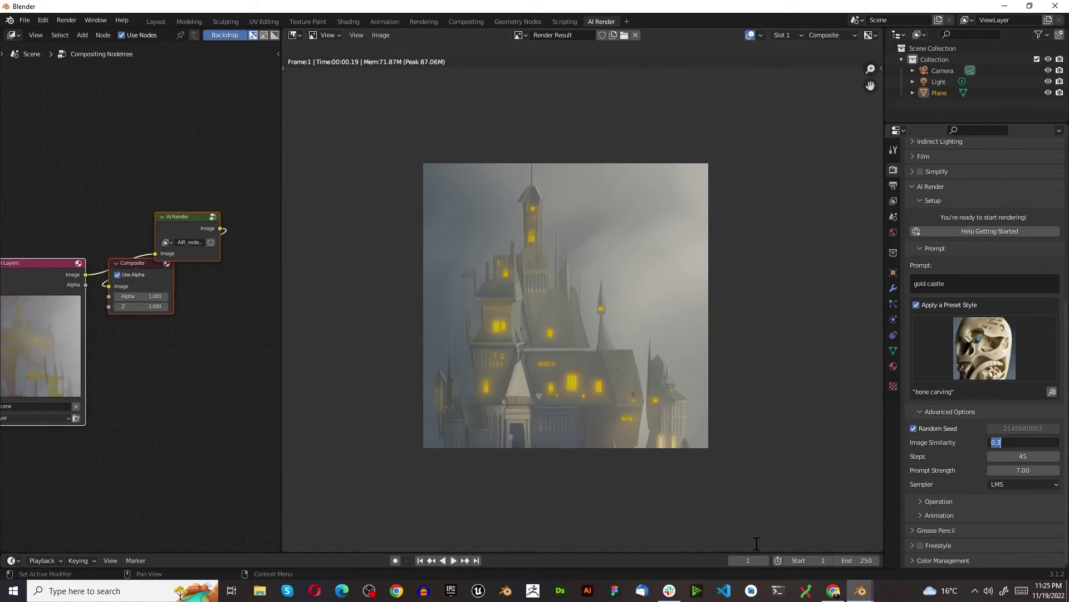
text(0.6)
key(Return)
click(66, 20)
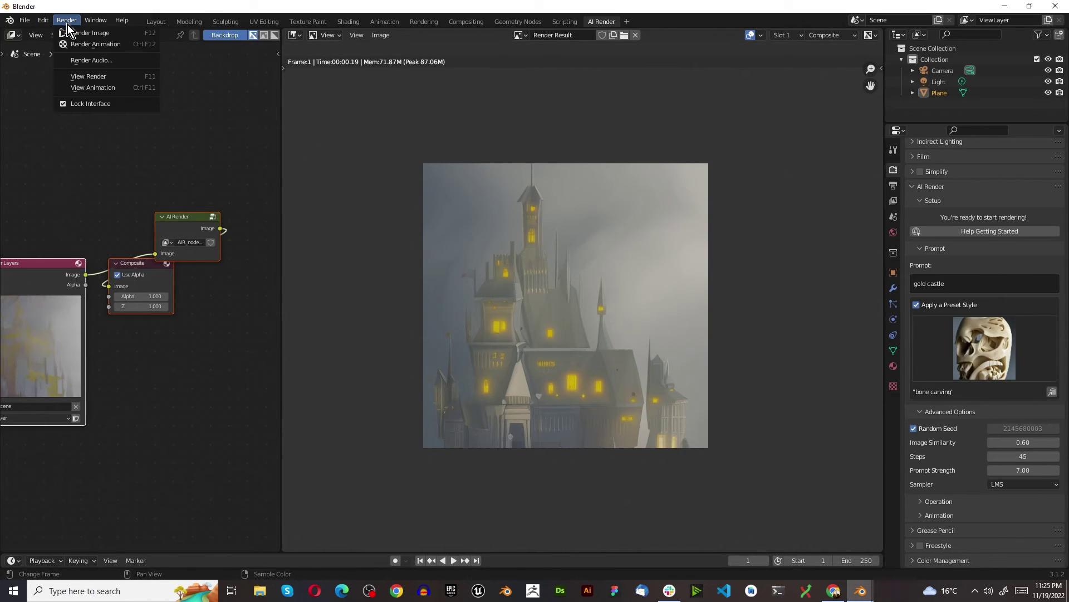
click(84, 33)
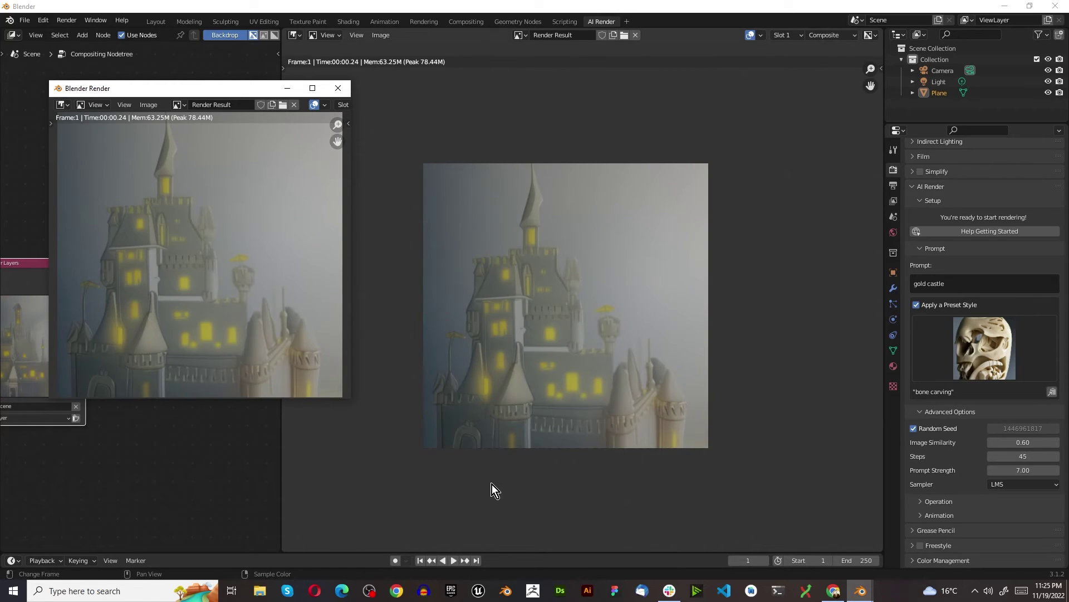
Lower Image Similarity to 0.4 and render two more bone-carving castle versions.
click(1031, 442)
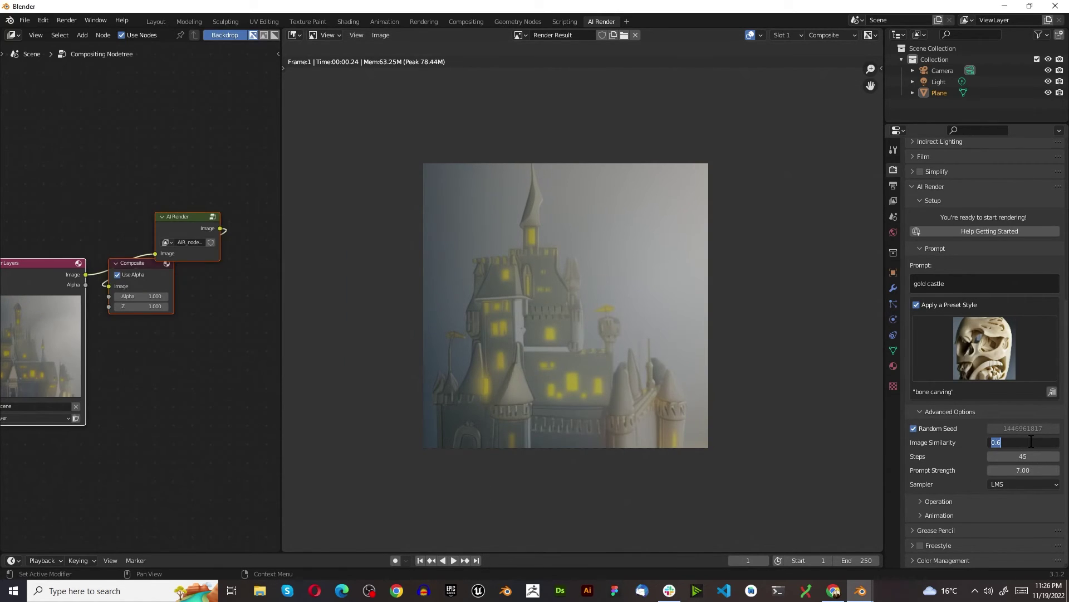
text(0.4)
key(Return)
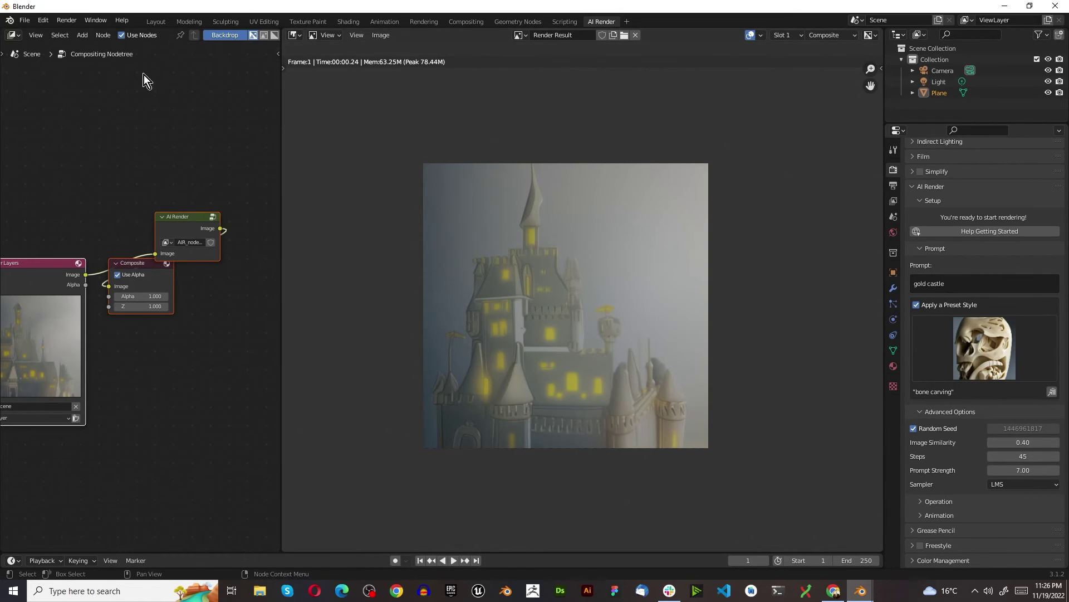
click(71, 21)
click(79, 30)
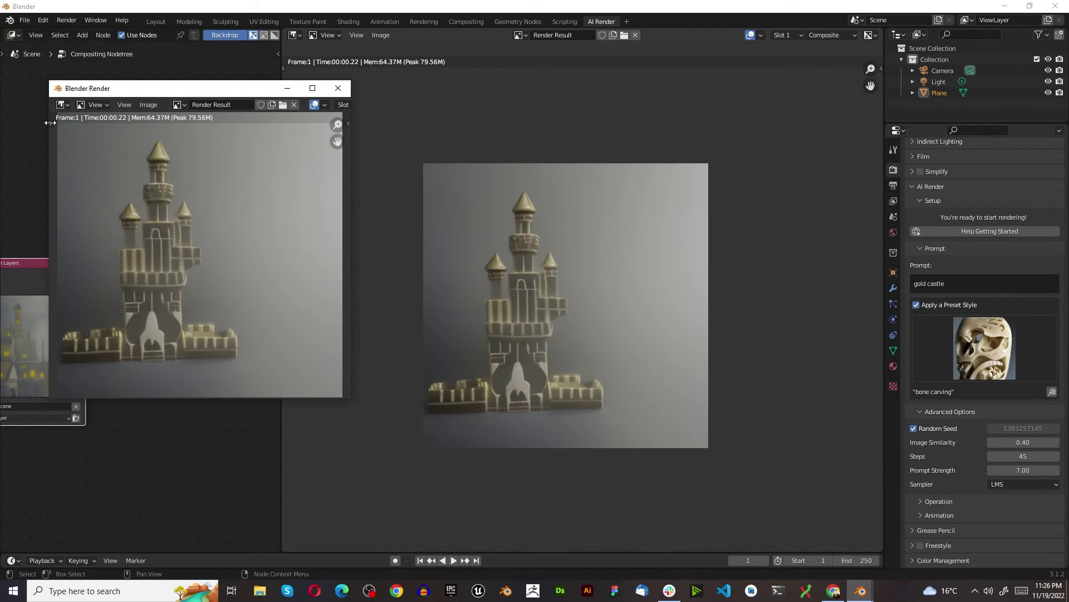
click(63, 21)
click(85, 31)
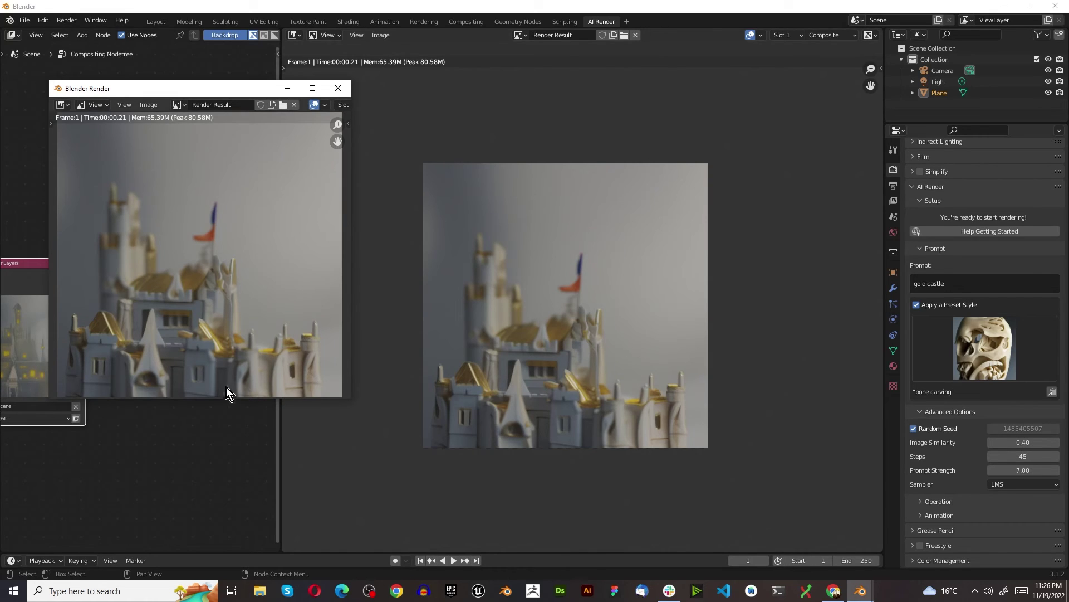
click(958, 350)
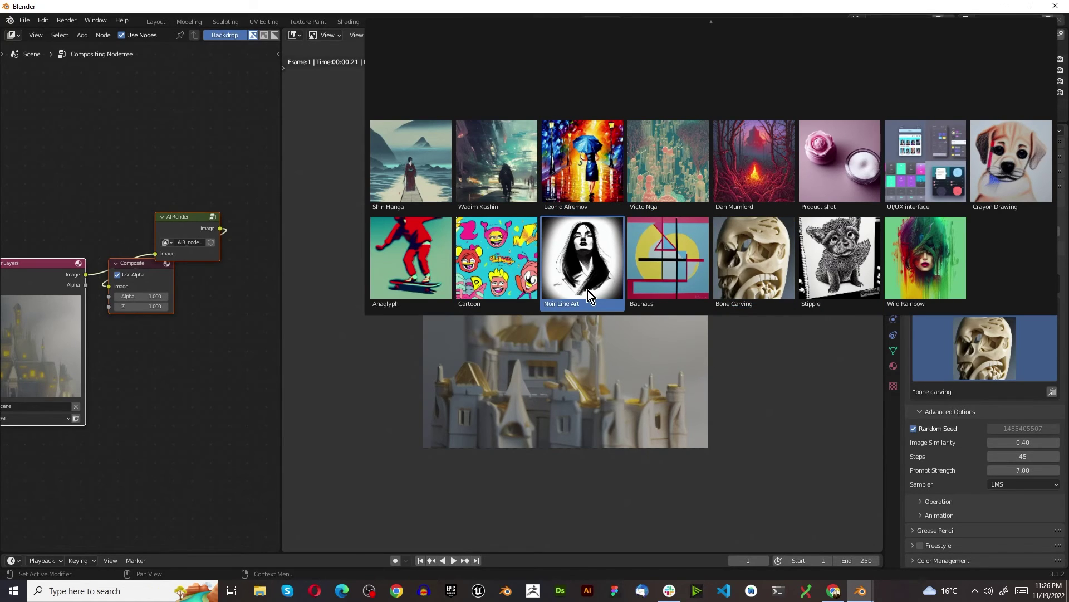
Apply the Wild Rainbow preset, set Image Similarity to 0.5, and render the castle.
click(924, 246)
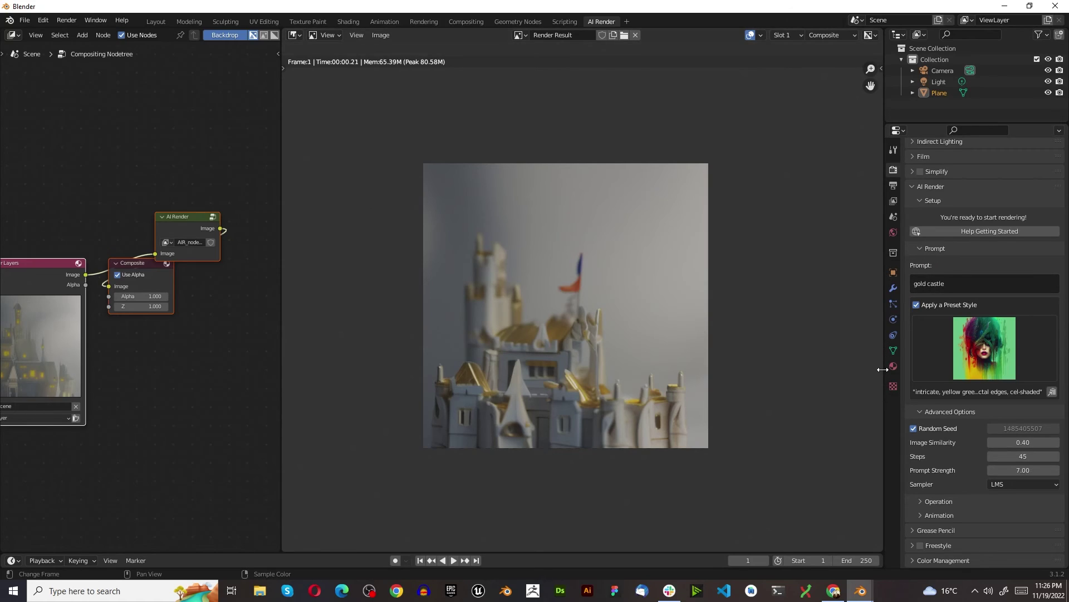
click(1037, 443)
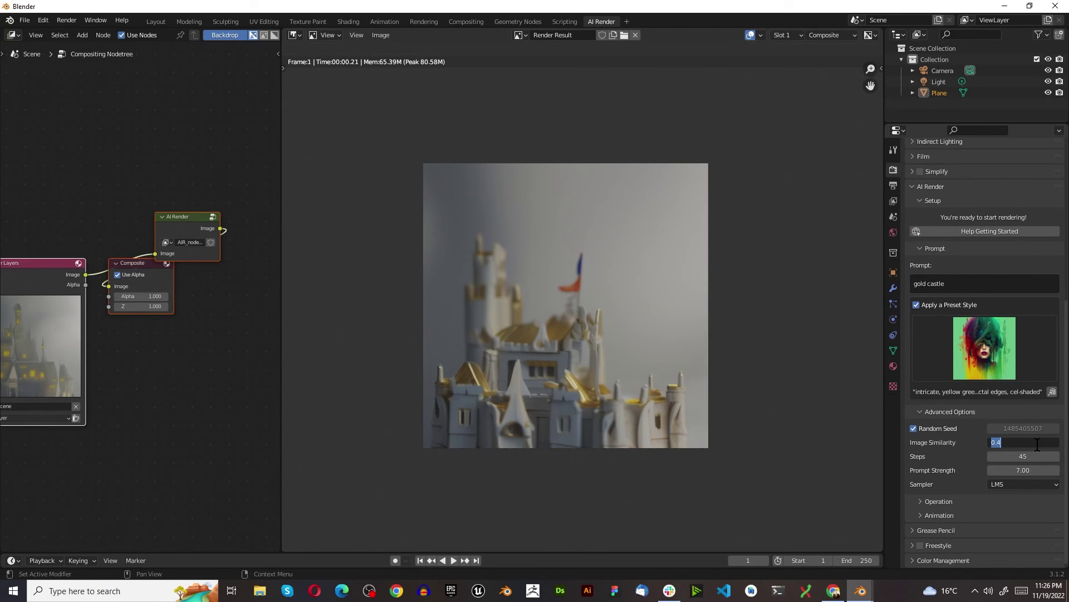
text(0.5)
key(Return)
click(67, 20)
mouse_move(93, 21)
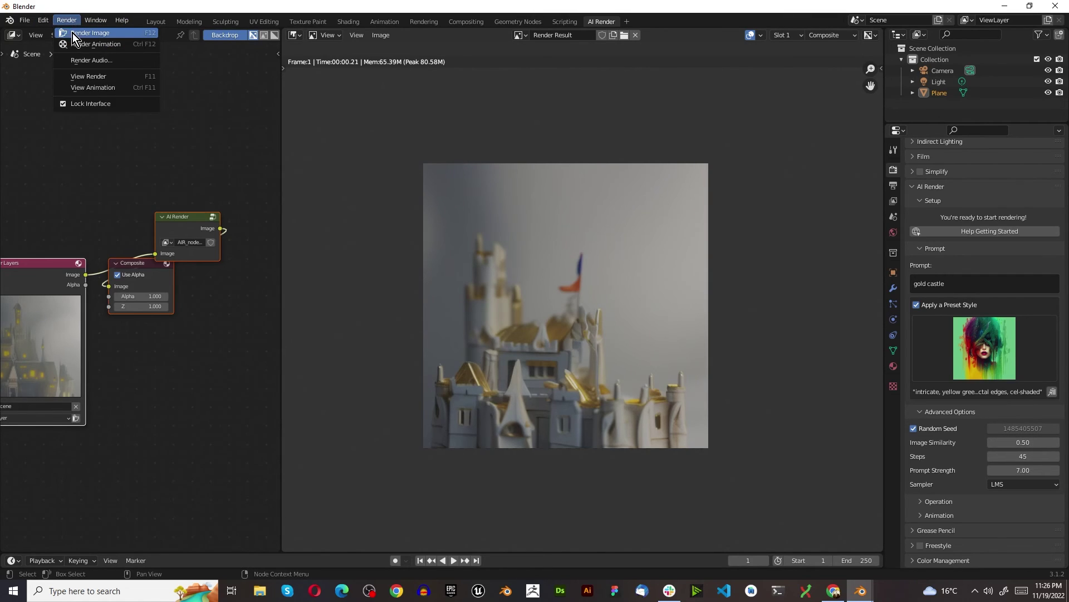
click(73, 33)
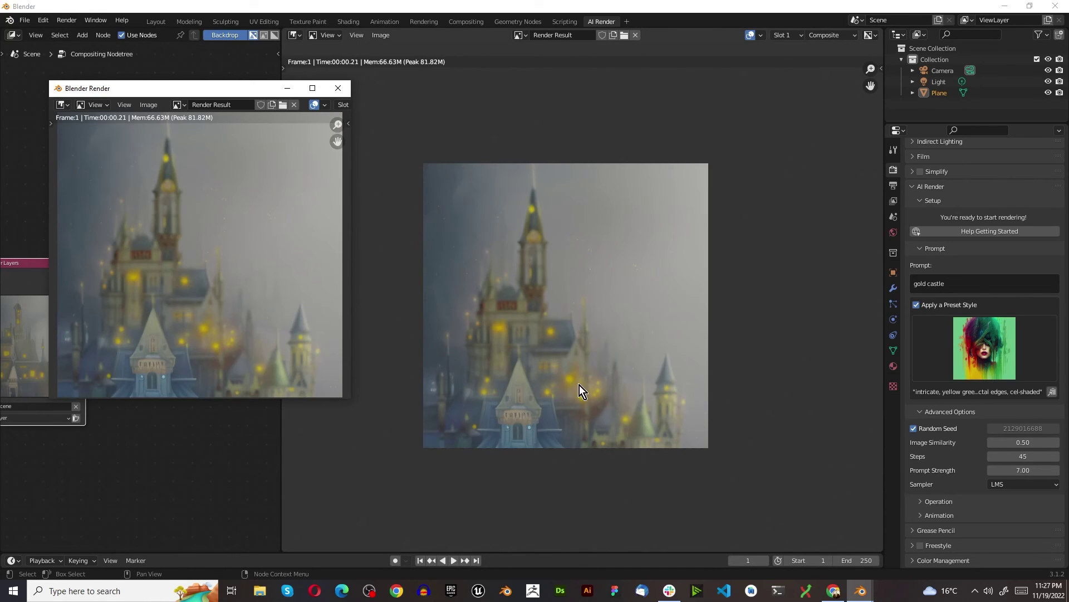
Save the render to the Desktop as anime castle6.png.
click(159, 102)
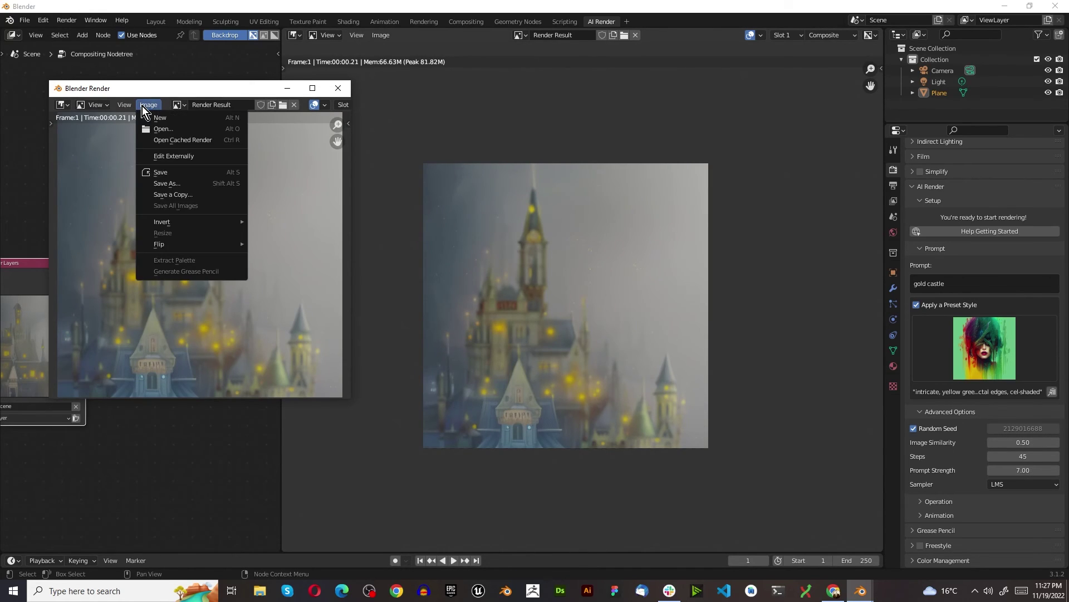
click(181, 186)
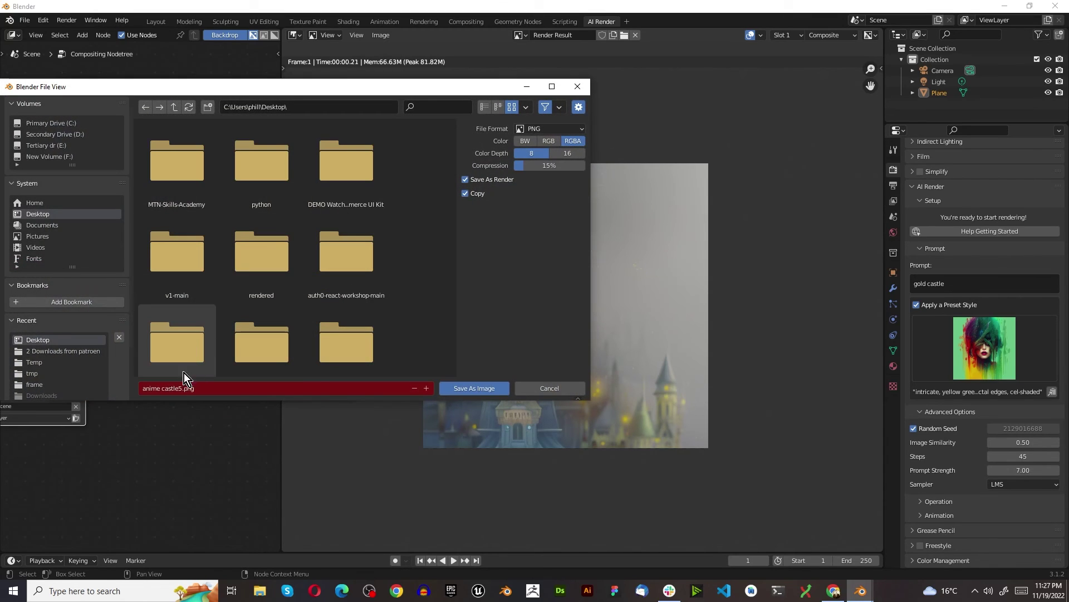
click(181, 388)
click(181, 388)
key(BackSpace)
text(6)
key(Return)
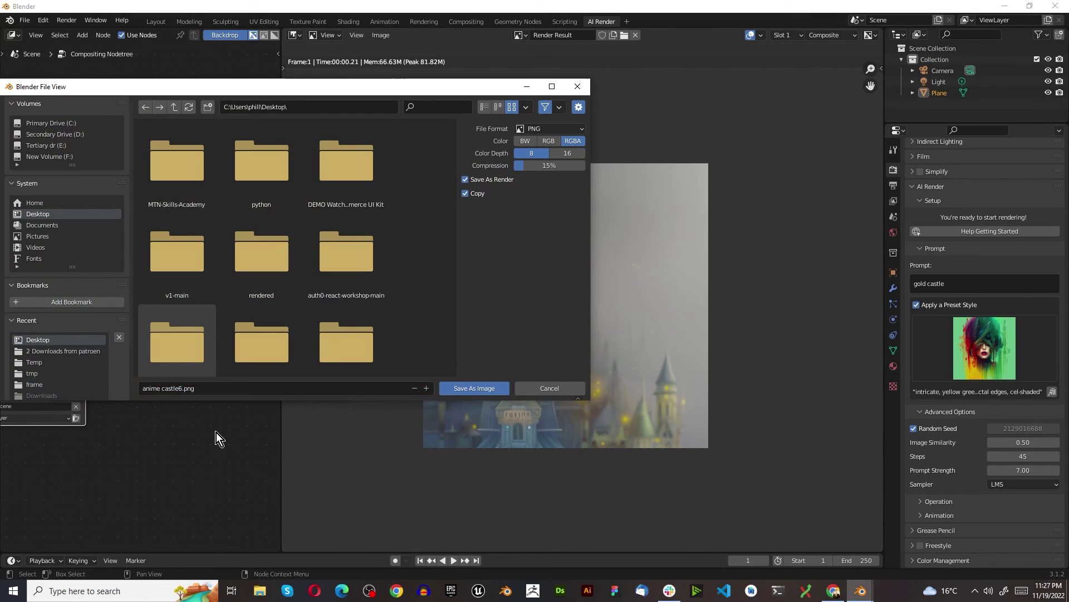
click(480, 390)
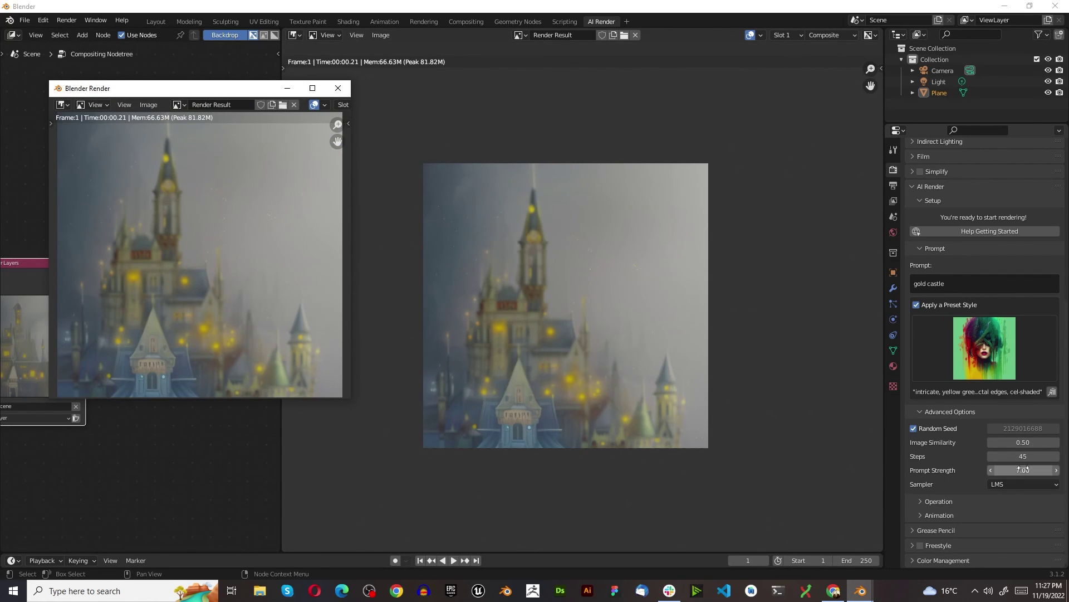
Change Image Similarity to 0.45 and render a new Wild Rainbow castle.
click(1026, 442)
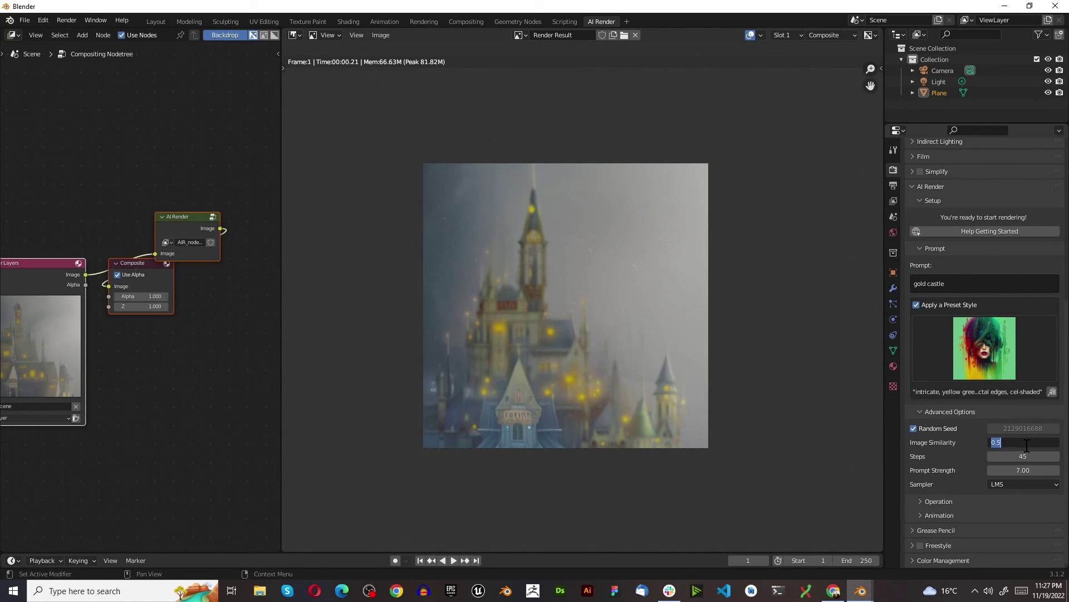
click(1027, 446)
key(BackSpace)
text(45)
click(70, 23)
click(70, 23)
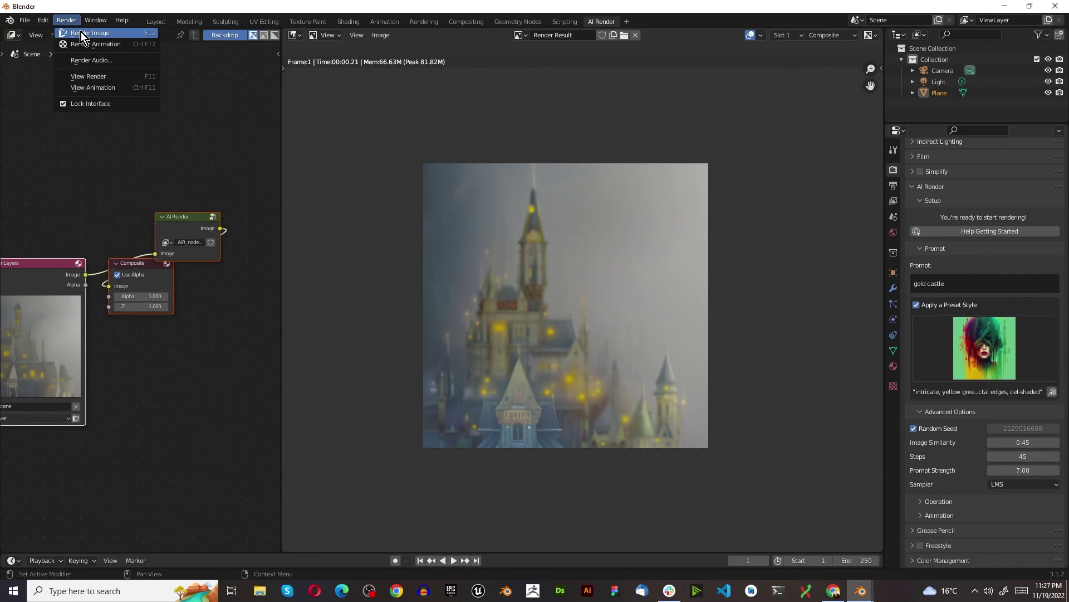
click(81, 32)
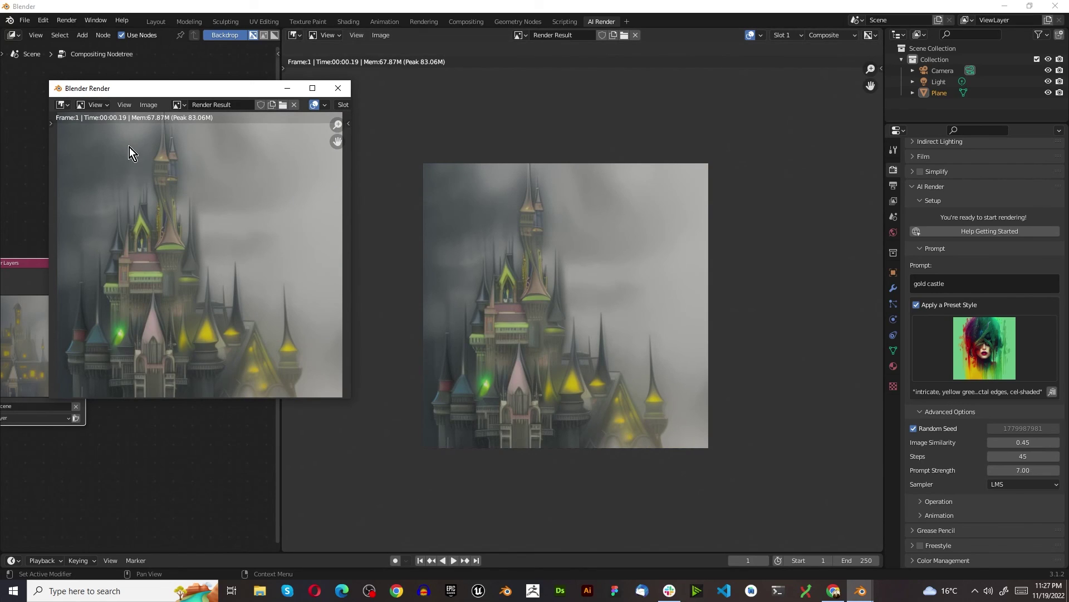
Save the new render as anime castle7.png, leaving Image Similarity at 0.45.
click(150, 106)
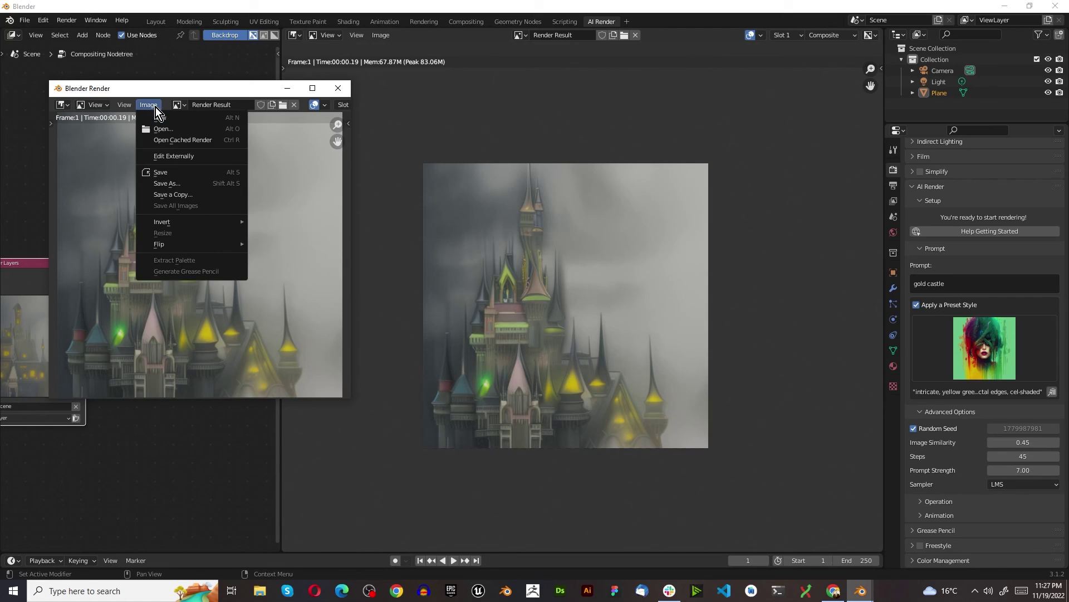
click(188, 189)
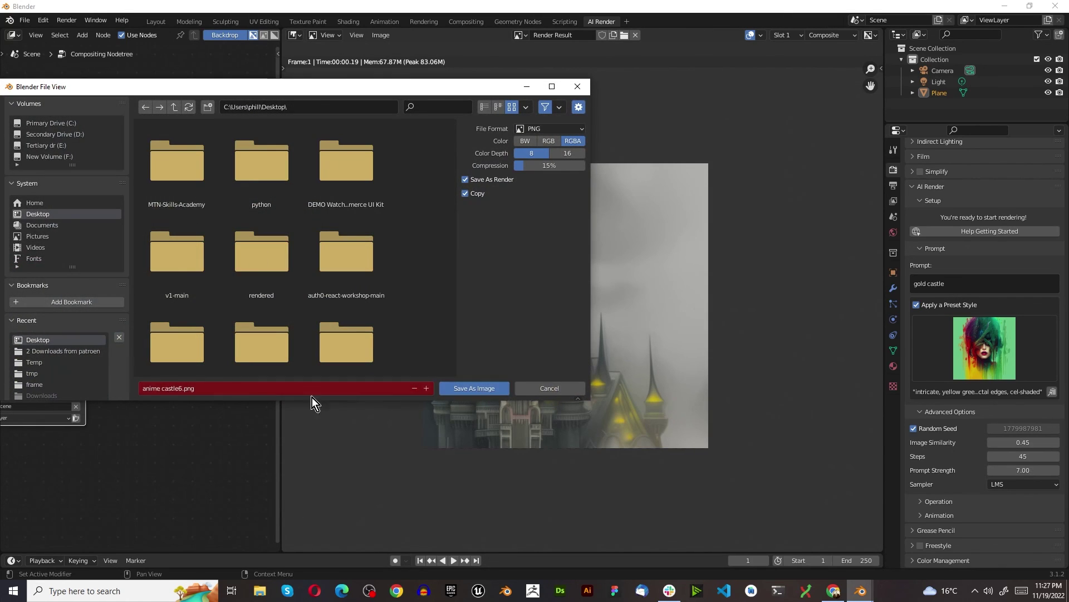
click(183, 388)
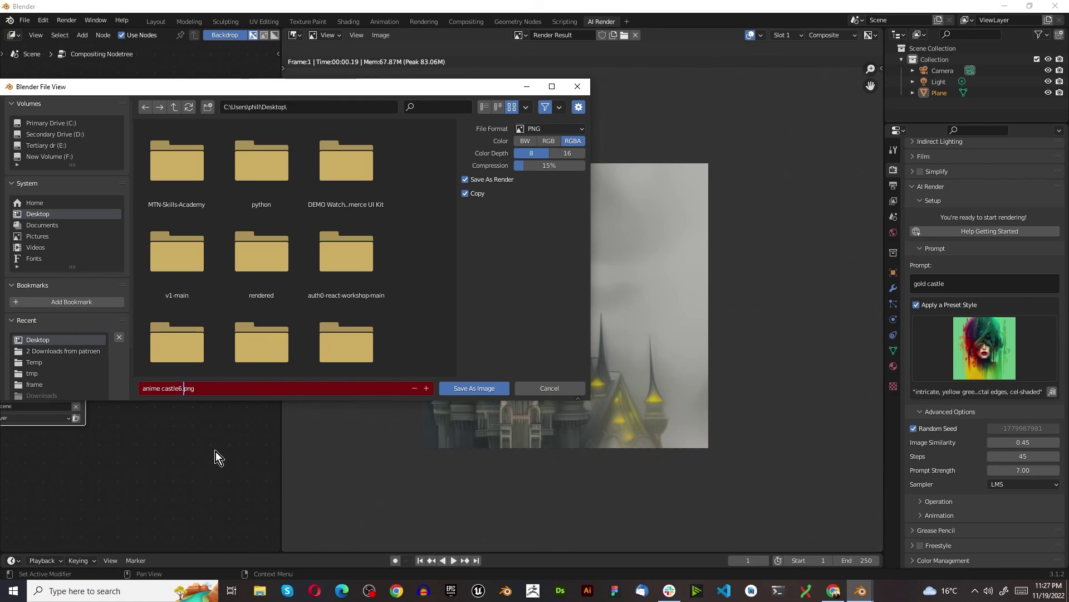
key(BackSpace)
text(7)
click(493, 389)
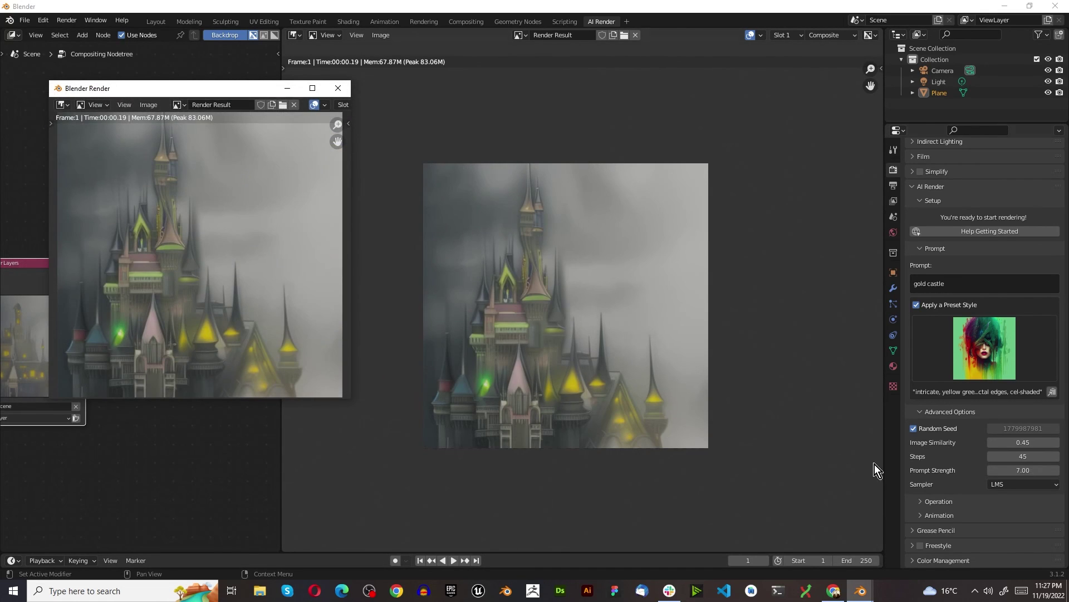
click(1033, 441)
key(Escape)
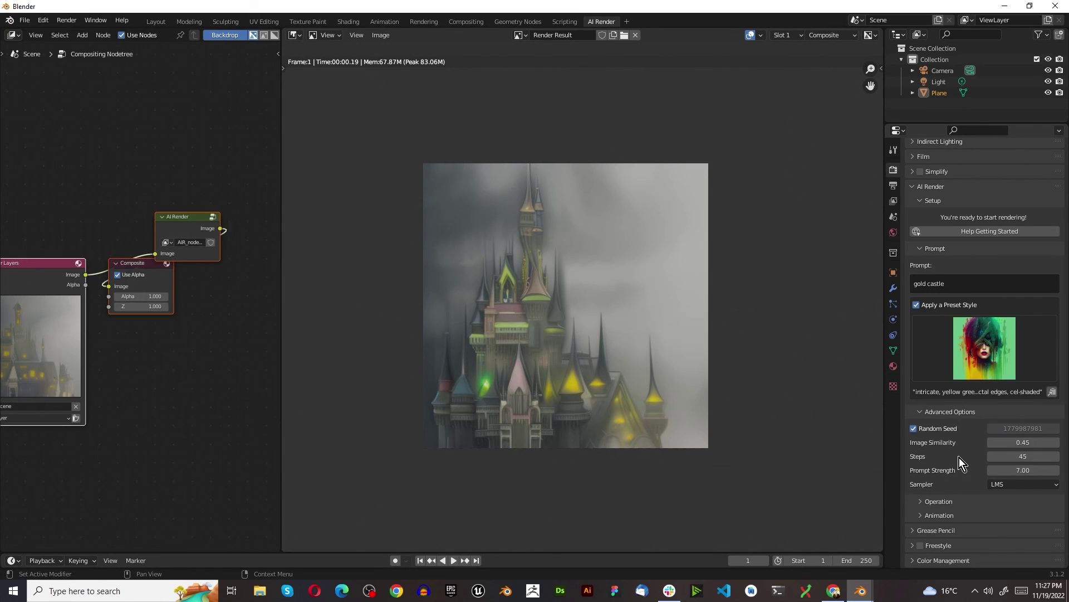